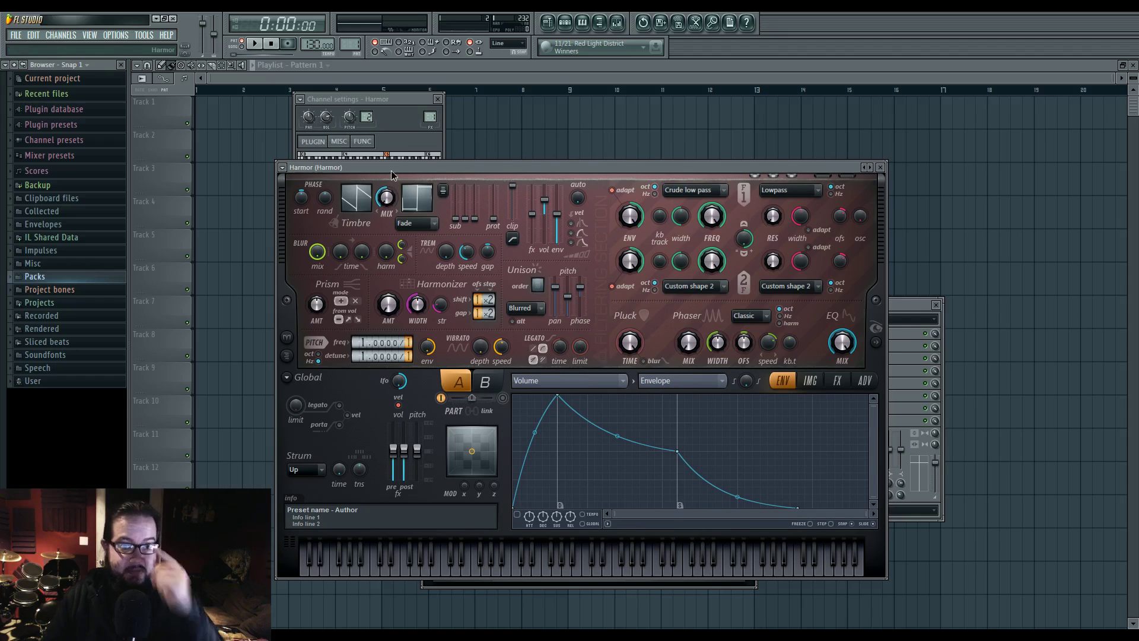
# - Display the full range of the Timbre 1 harmonic level graph in Harmor and reveal the spectral display section
pyautogui.moveTo(390, 170); pyautogui.dragTo(389, 166)
pyautogui.rightClick(366, 189)
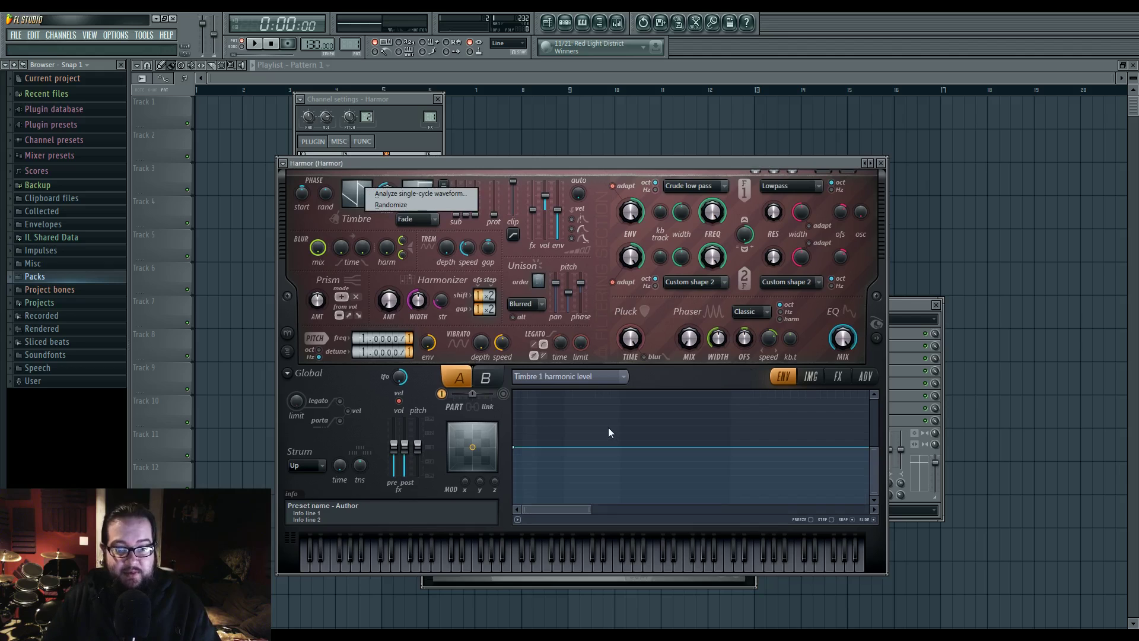
pyautogui.click(585, 520)
pyautogui.moveTo(591, 509); pyautogui.dragTo(871, 509)
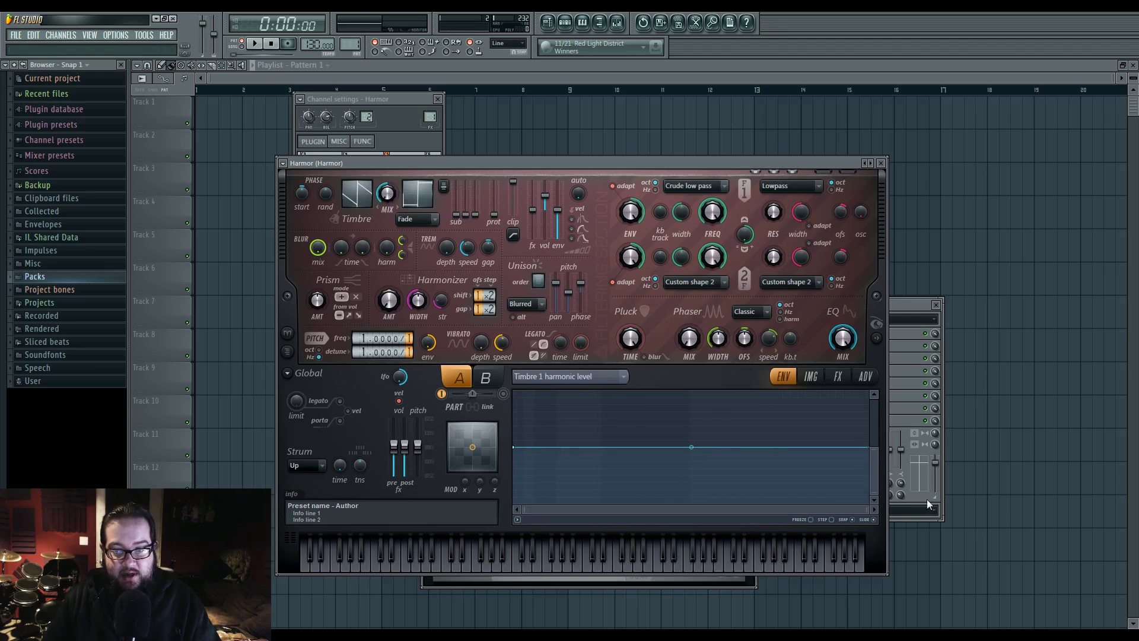
pyautogui.click(877, 340)
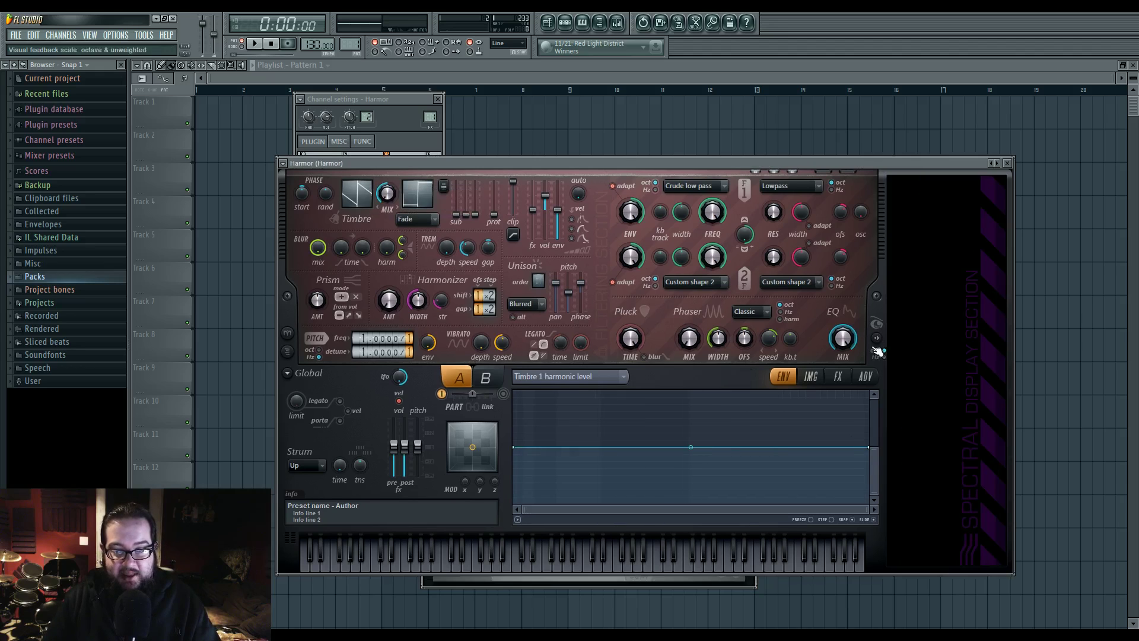
# - Examine the Timbre 1 harmonic level graph from the lowest individual harmonics up to the full range
pyautogui.moveTo(866, 510); pyautogui.dragTo(526, 500)
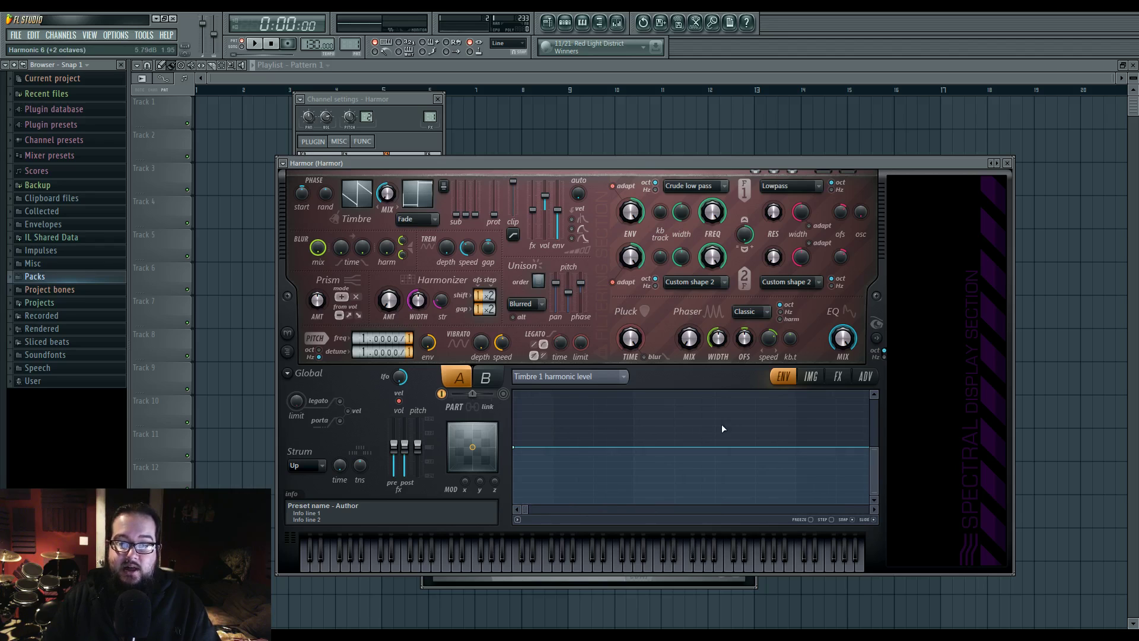
pyautogui.moveTo(527, 509); pyautogui.dragTo(554, 509)
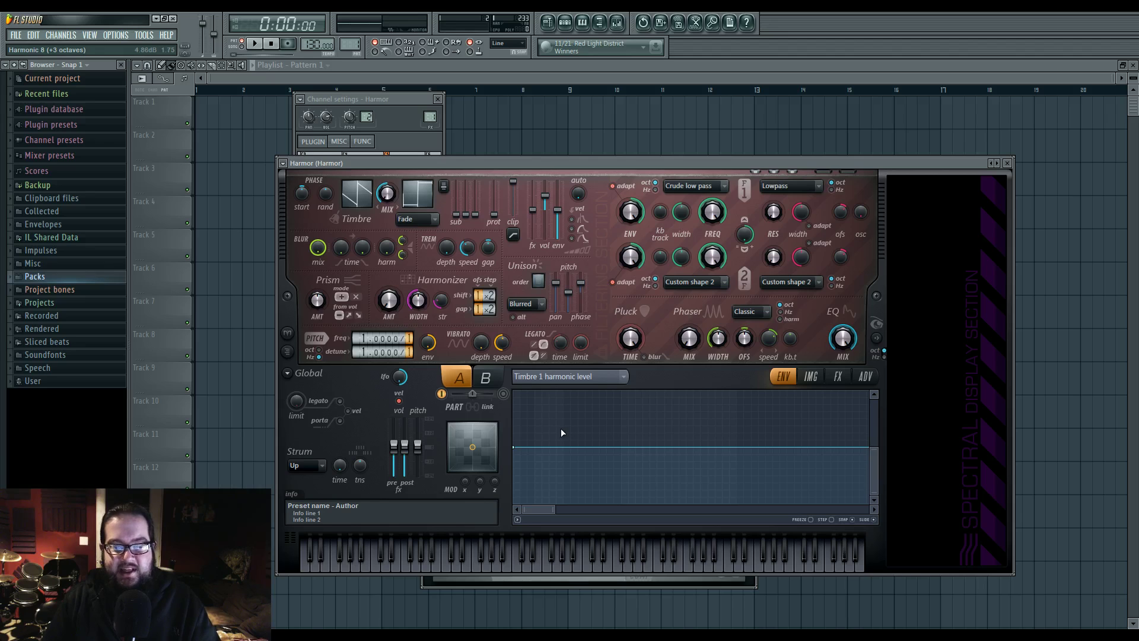
pyautogui.moveTo(554, 509); pyautogui.dragTo(871, 509)
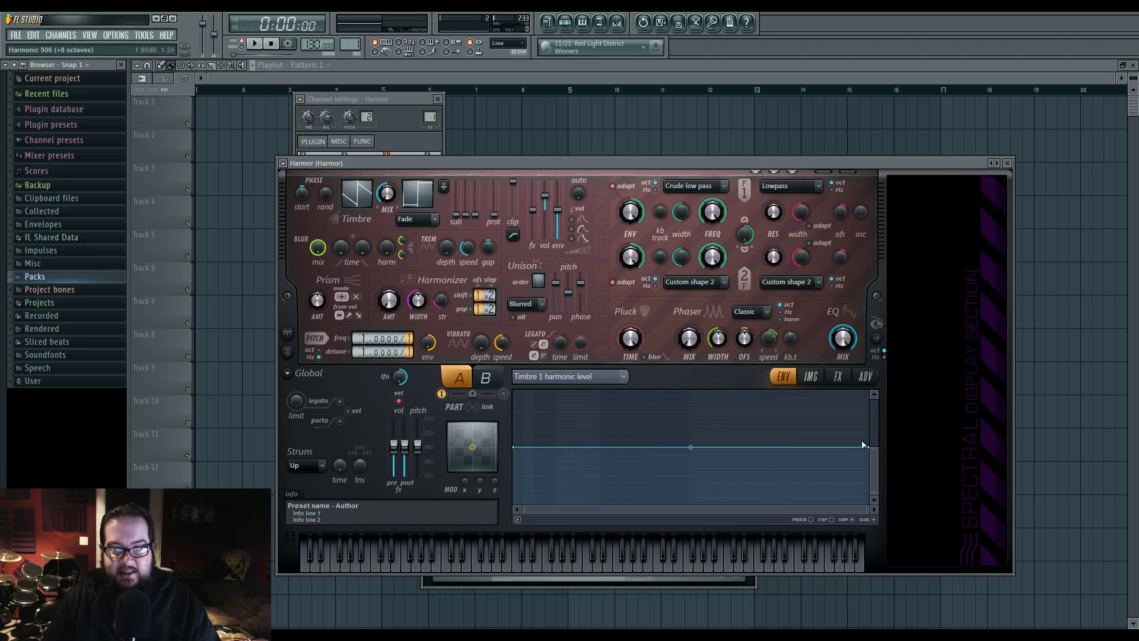
pyautogui.moveTo(522, 509); pyautogui.dragTo(425, 503)
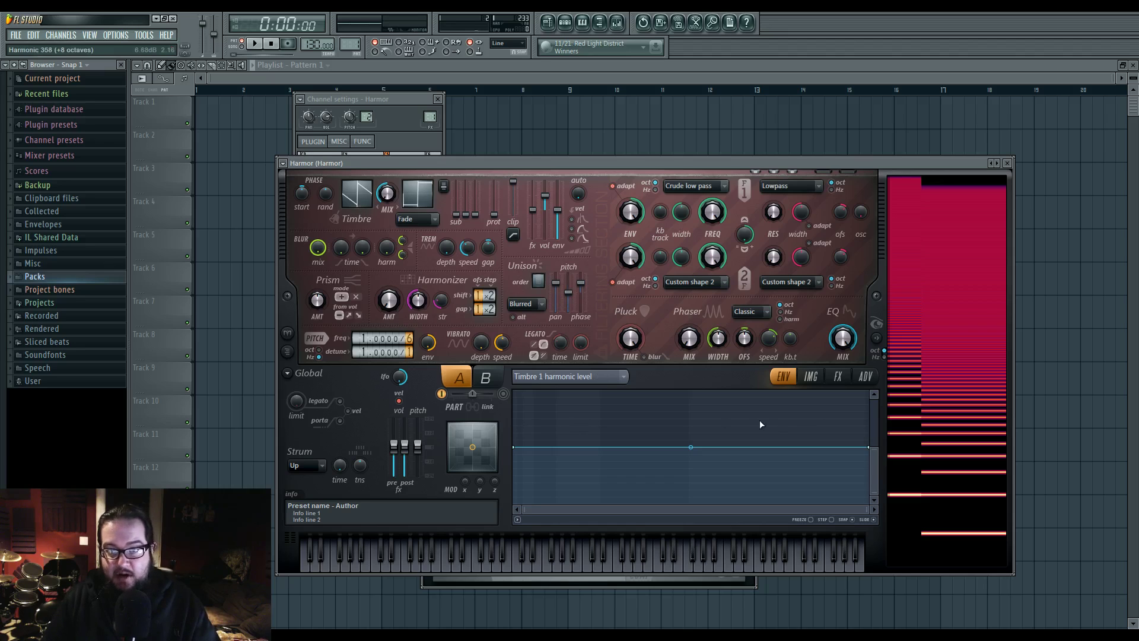
# - Try raising the middle of the Timbre 1 harmonic level curve with added points, and level it off again
pyautogui.moveTo(690, 446); pyautogui.dragTo(683, 412)
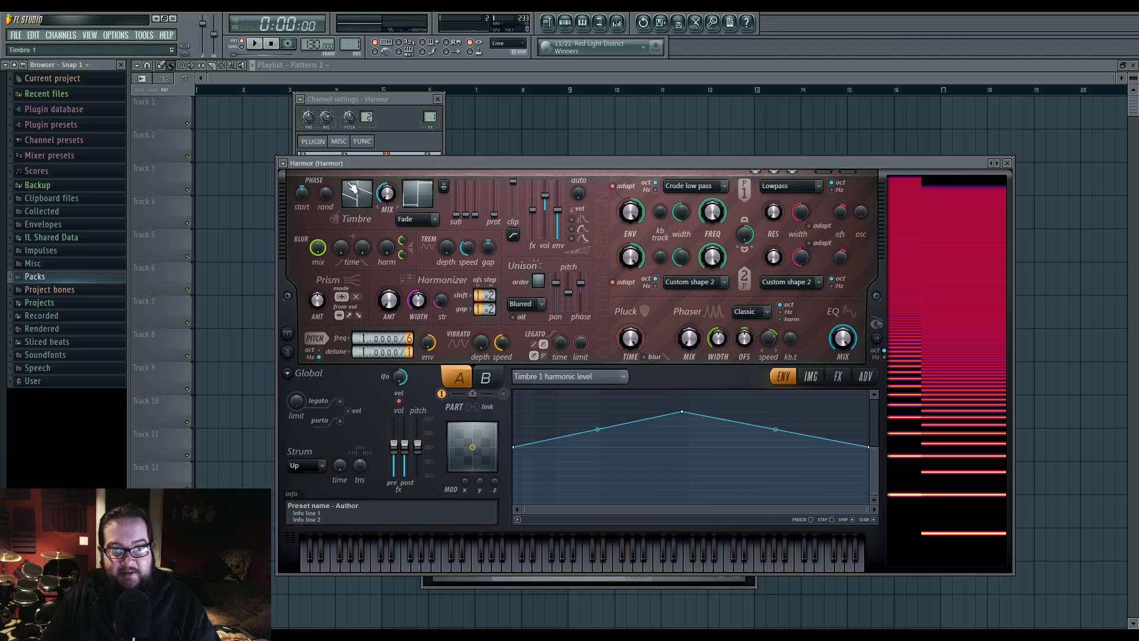
pyautogui.moveTo(682, 411); pyautogui.dragTo(722, 447)
pyautogui.rightClick(665, 417)
pyautogui.moveTo(586, 503); pyautogui.dragTo(600, 447)
# - Play F4 repeatedly while sweeping the Timbre 1 & 2 mix to compare both timbres
pyautogui.press('v')
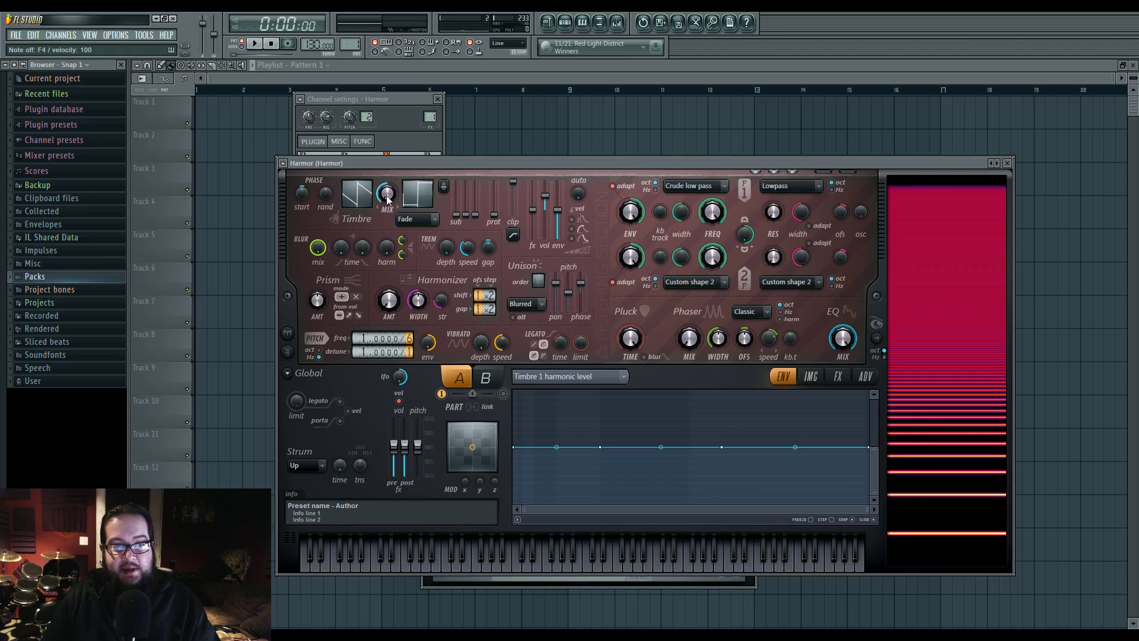
pyautogui.press('v')
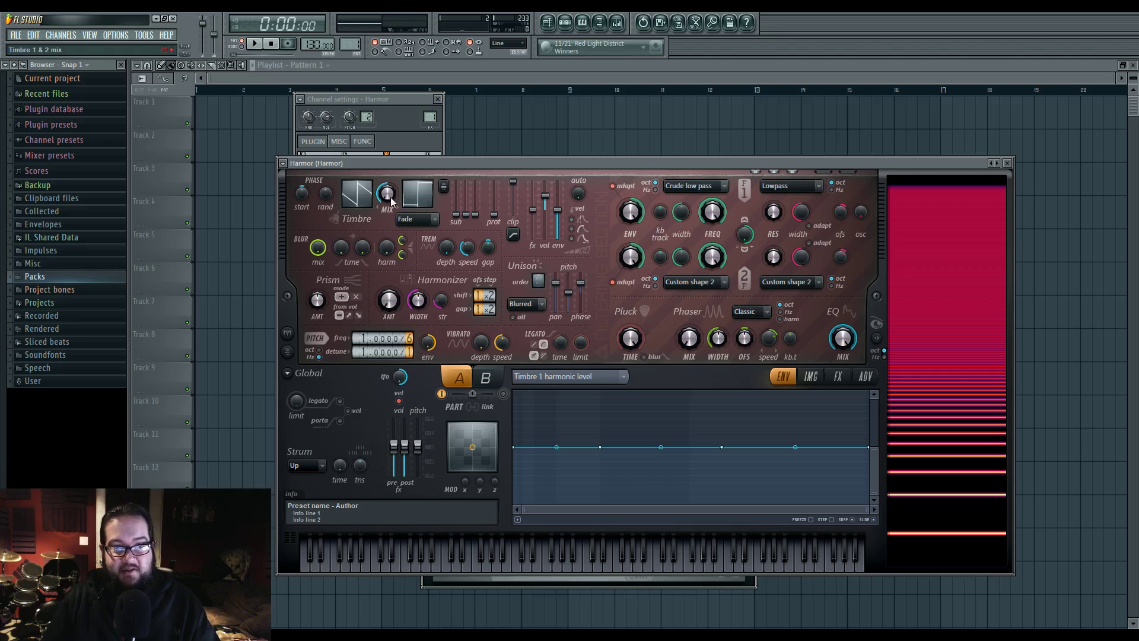
pyautogui.press('v')
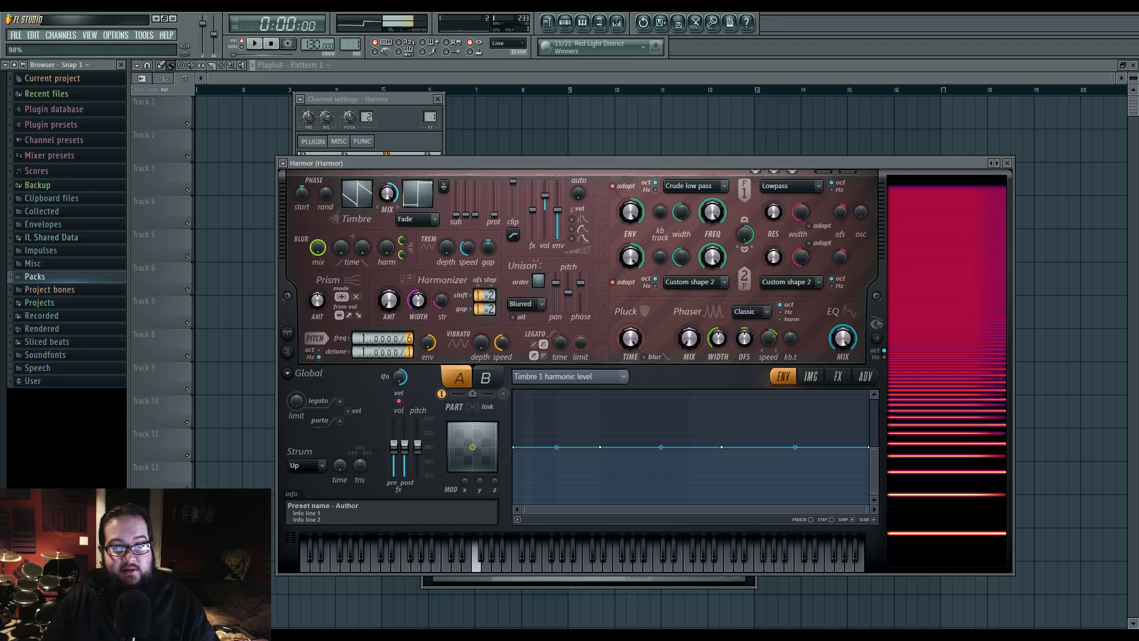
pyautogui.press('v')
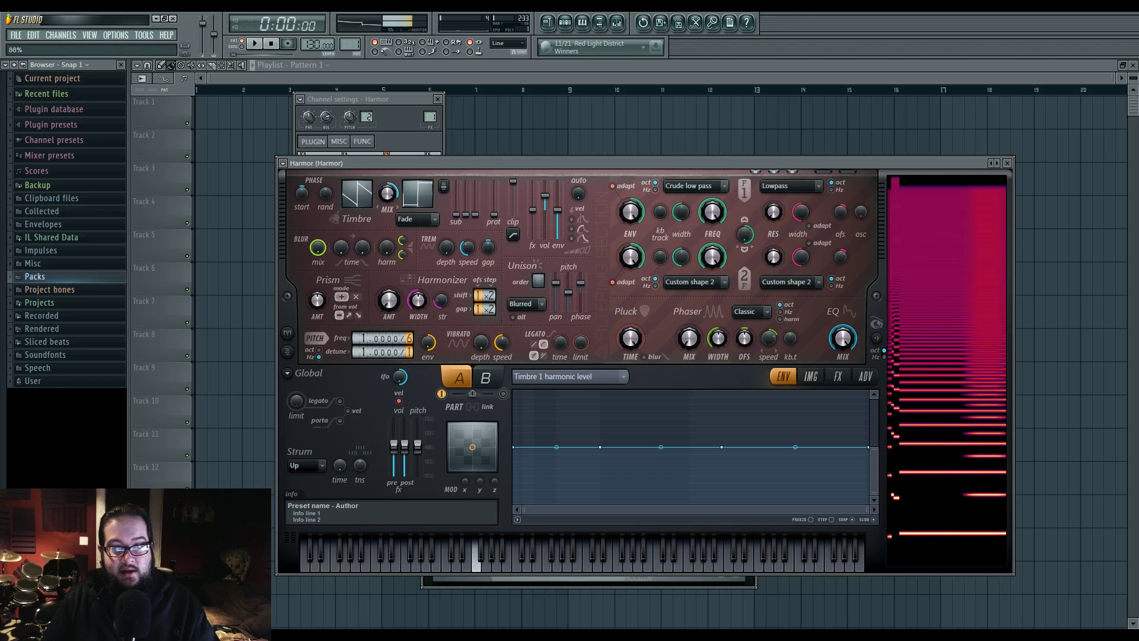
# - Display the full Timbre 2 harmonic level graph and choose the Wave curve type for its last point
pyautogui.rightClick(418, 204)
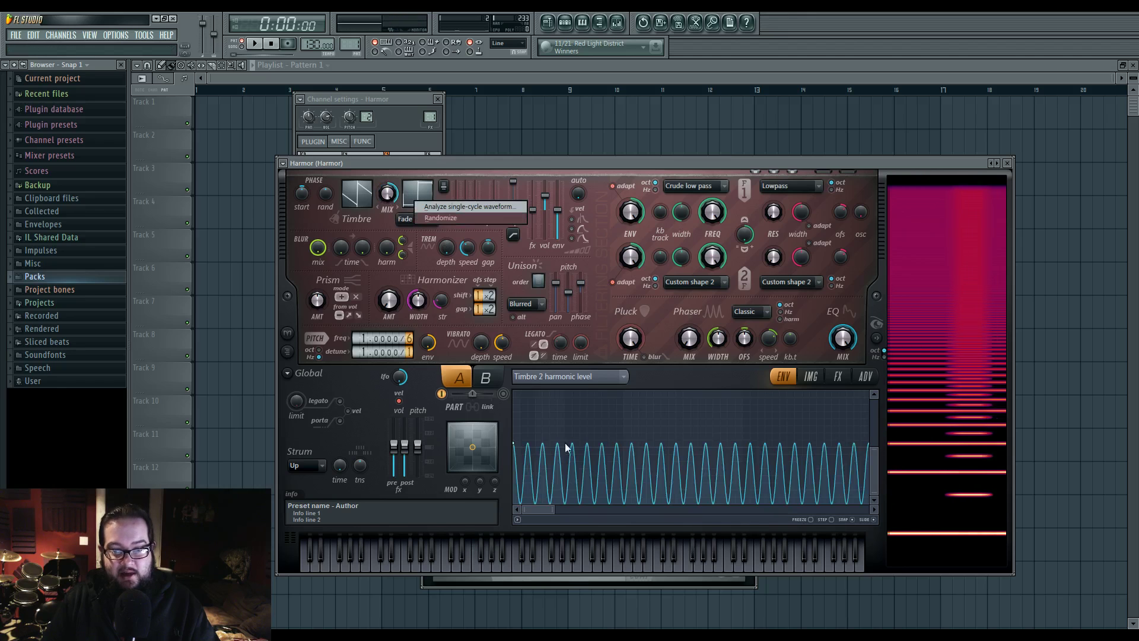
pyautogui.click(550, 511)
pyautogui.moveTo(553, 512); pyautogui.dragTo(879, 507)
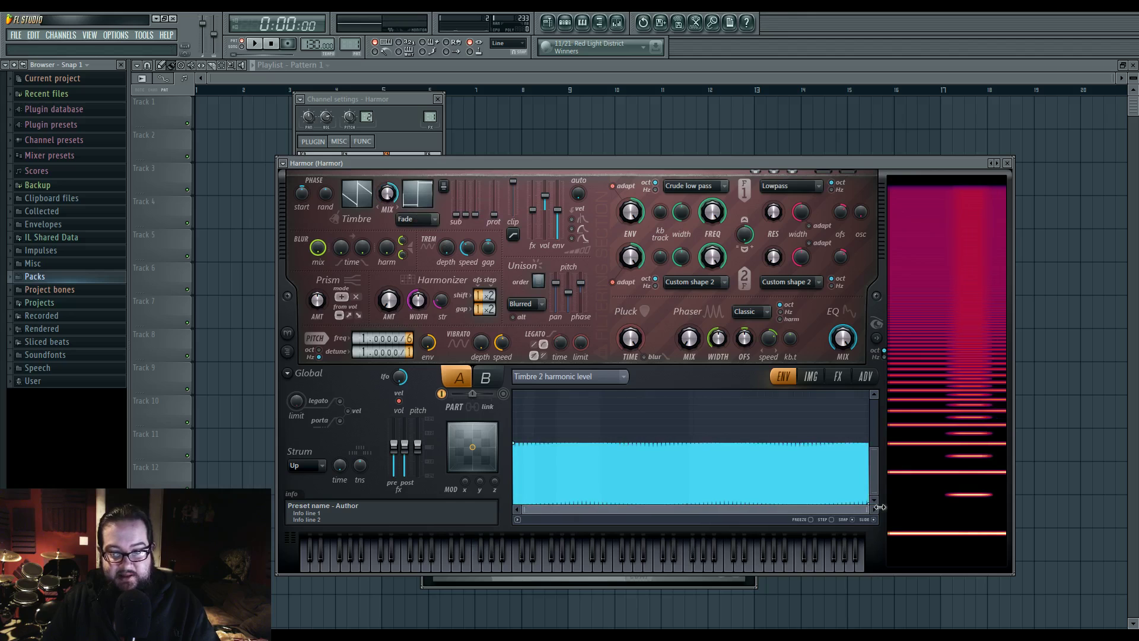
pyautogui.rightClick(867, 503)
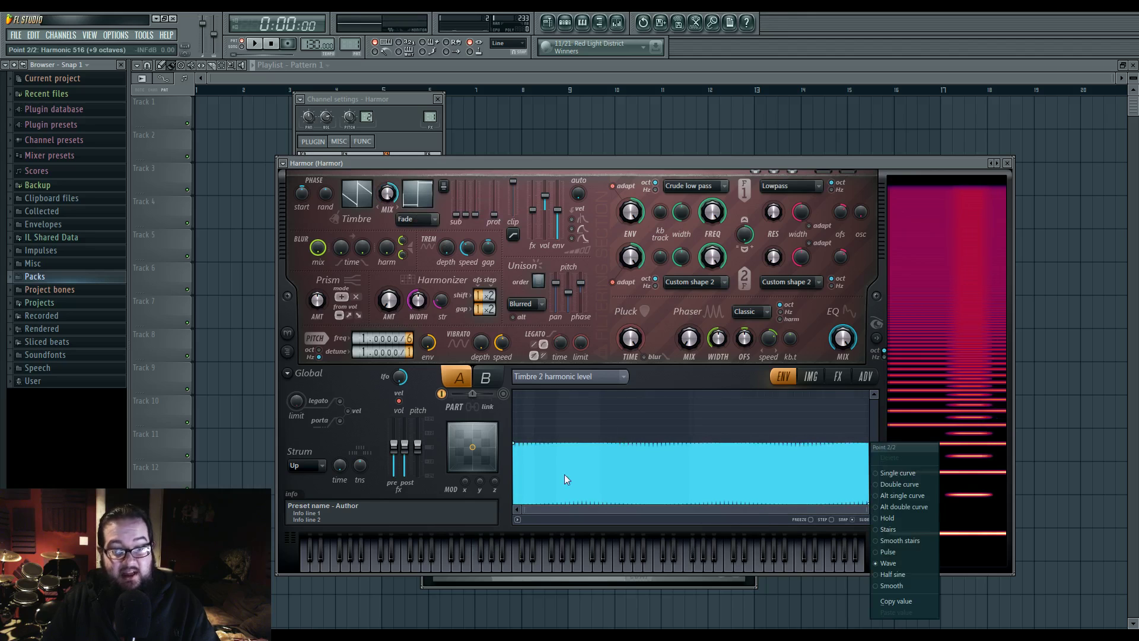
pyautogui.click(892, 562)
# - Lower the first point of the Timbre 2 harmonic level curve slightly and sweep the timbre mix
pyautogui.moveTo(863, 510); pyautogui.dragTo(529, 501)
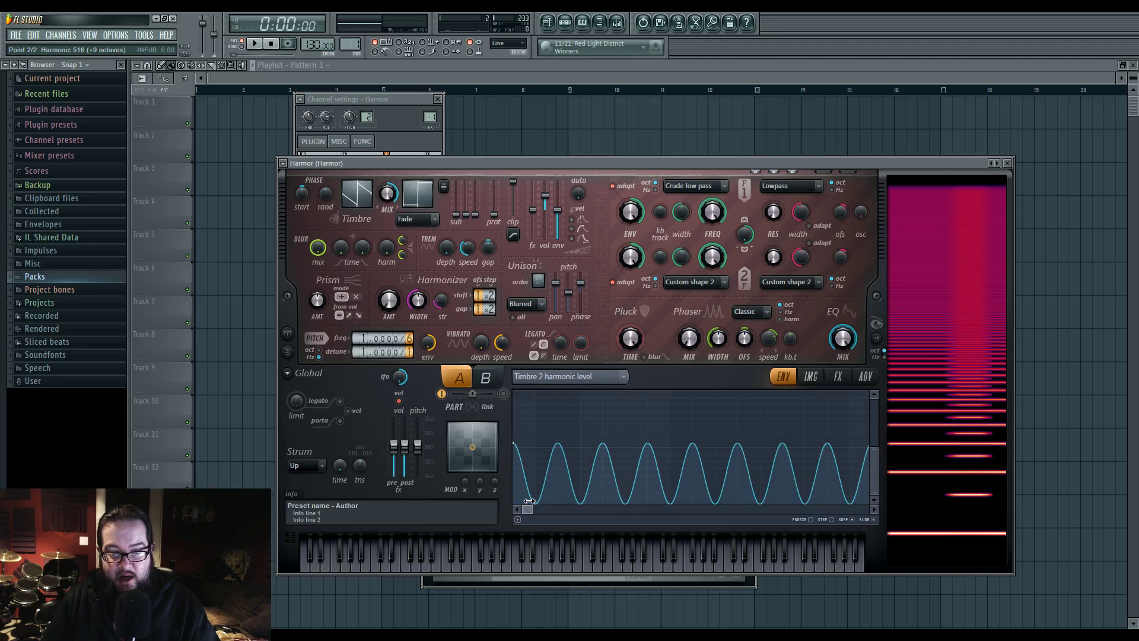
pyautogui.moveTo(514, 443); pyautogui.dragTo(515, 447)
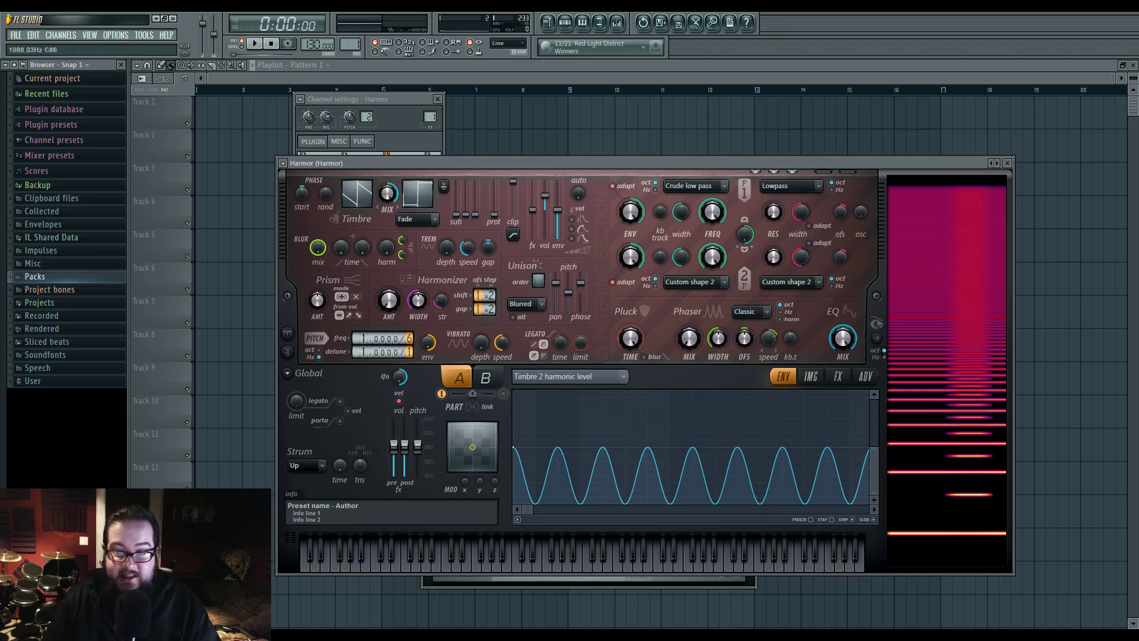
pyautogui.moveTo(388, 193); pyautogui.dragTo(388, 249)
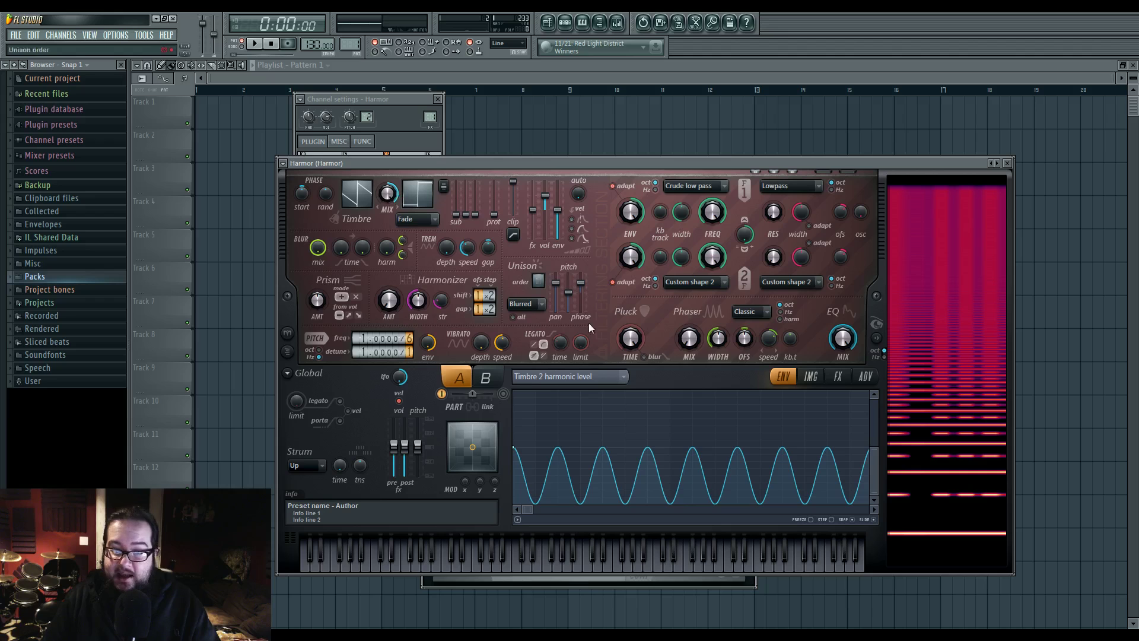
# - Change the last point of the Timbre 2 harmonic level curve to Single curve and raise it level with the first point
pyautogui.moveTo(533, 512); pyautogui.dragTo(897, 526)
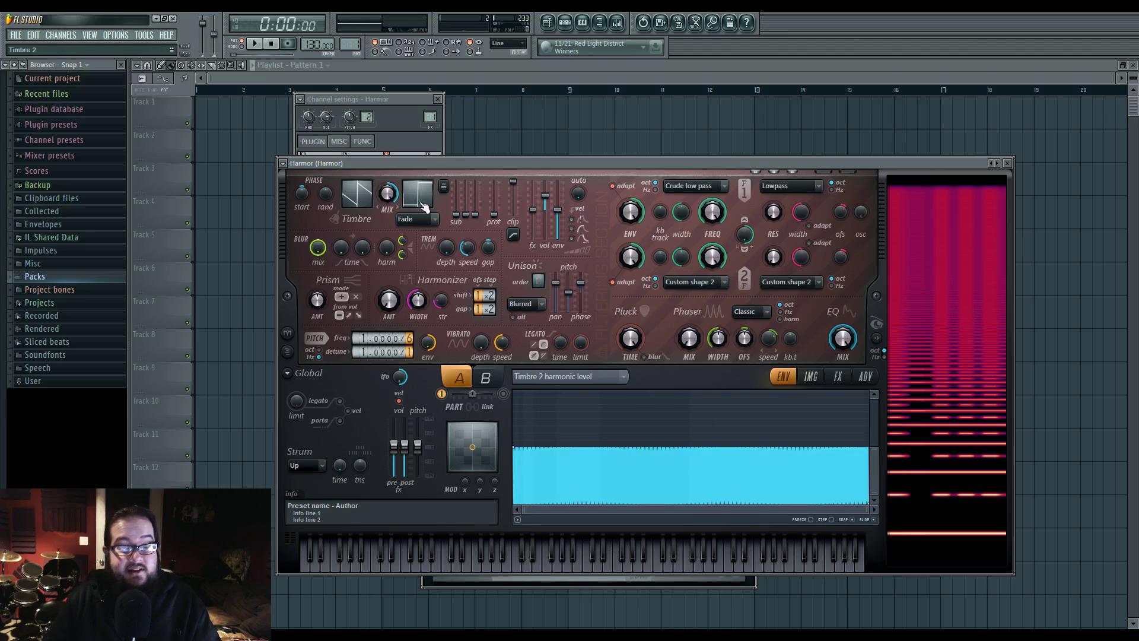
pyautogui.rightClick(870, 503)
pyautogui.click(903, 473)
pyautogui.moveTo(870, 503); pyautogui.dragTo(860, 447)
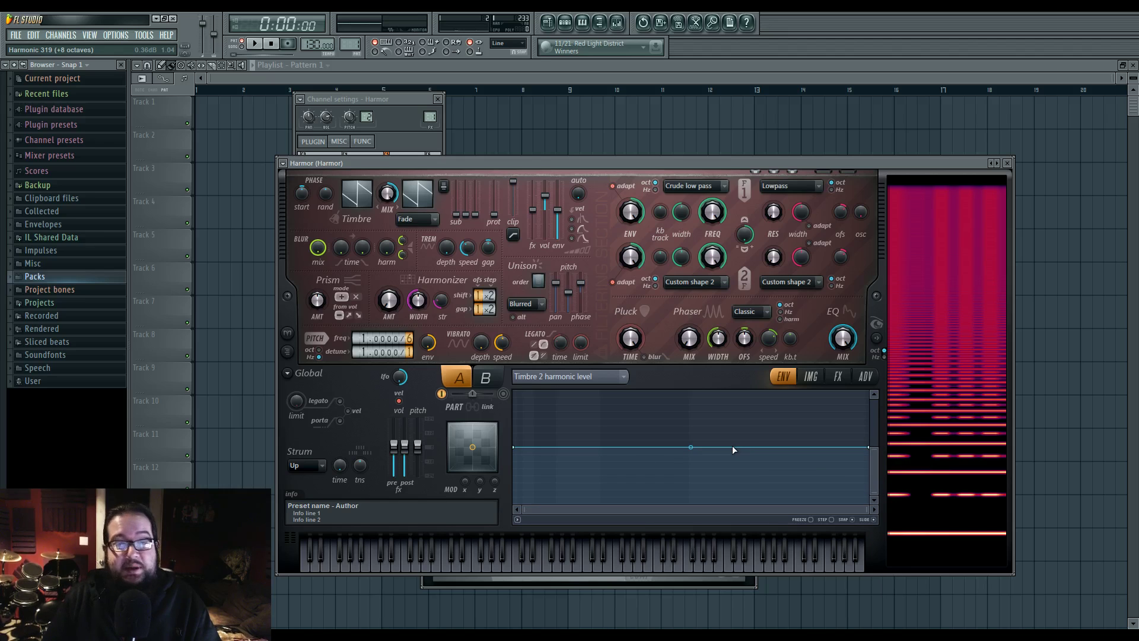
# - Load Sytrus shape_10 from the Sytrus shapes in Packs into Timbre 1
pyautogui.click(84, 277)
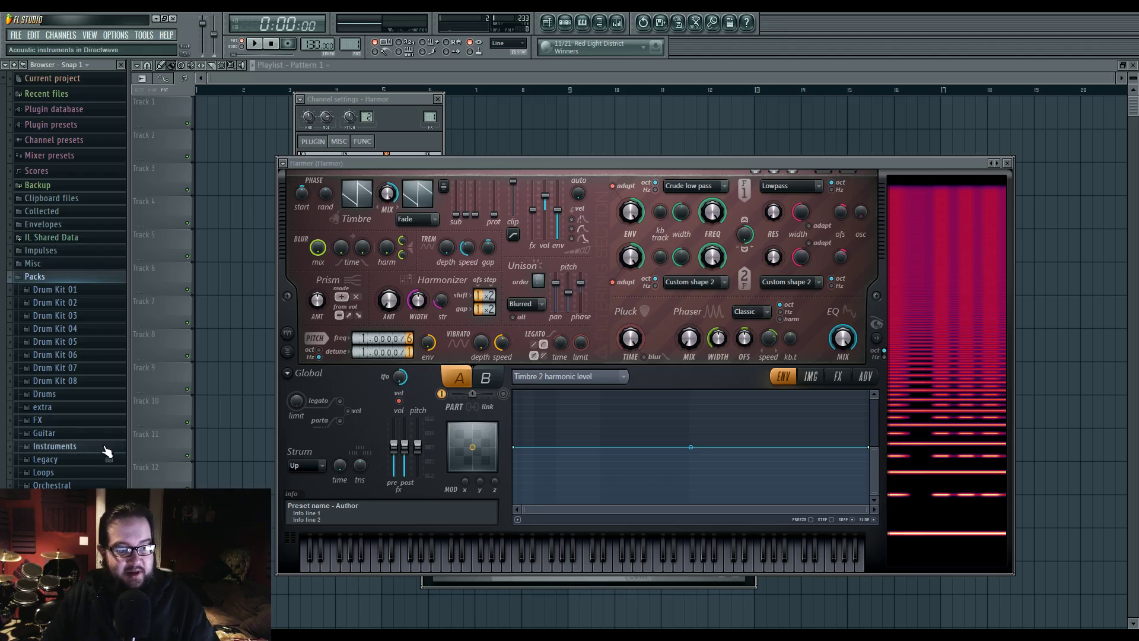
pyautogui.scroll(-2, 69, 280)
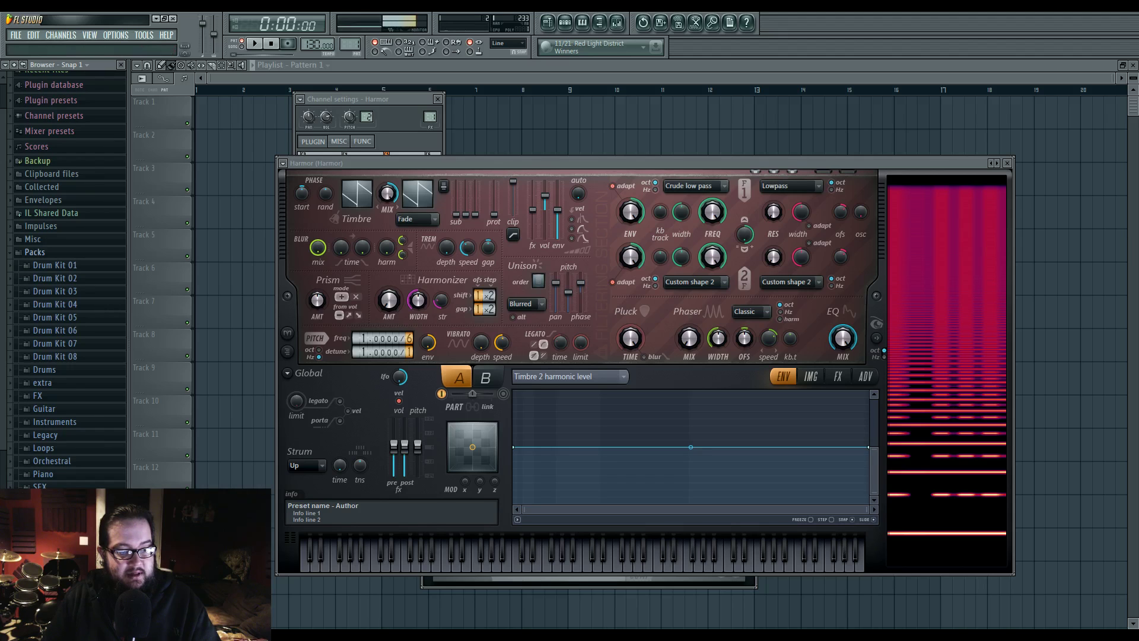
pyautogui.click(66, 513)
pyautogui.click(68, 539)
pyautogui.click(91, 459)
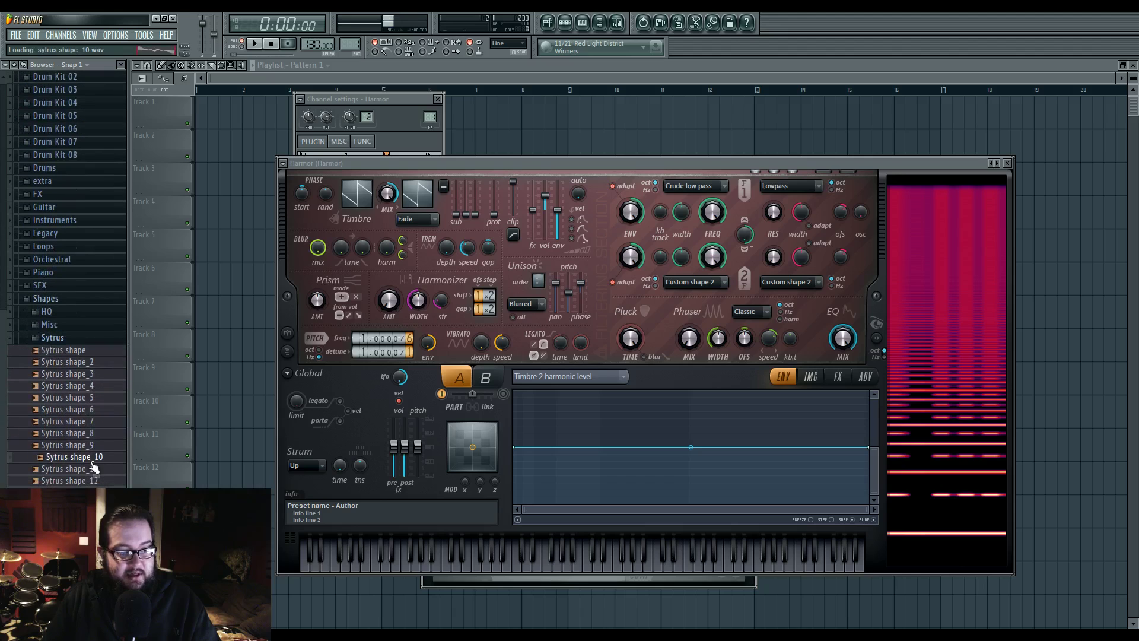
pyautogui.moveTo(94, 466); pyautogui.dragTo(356, 257)
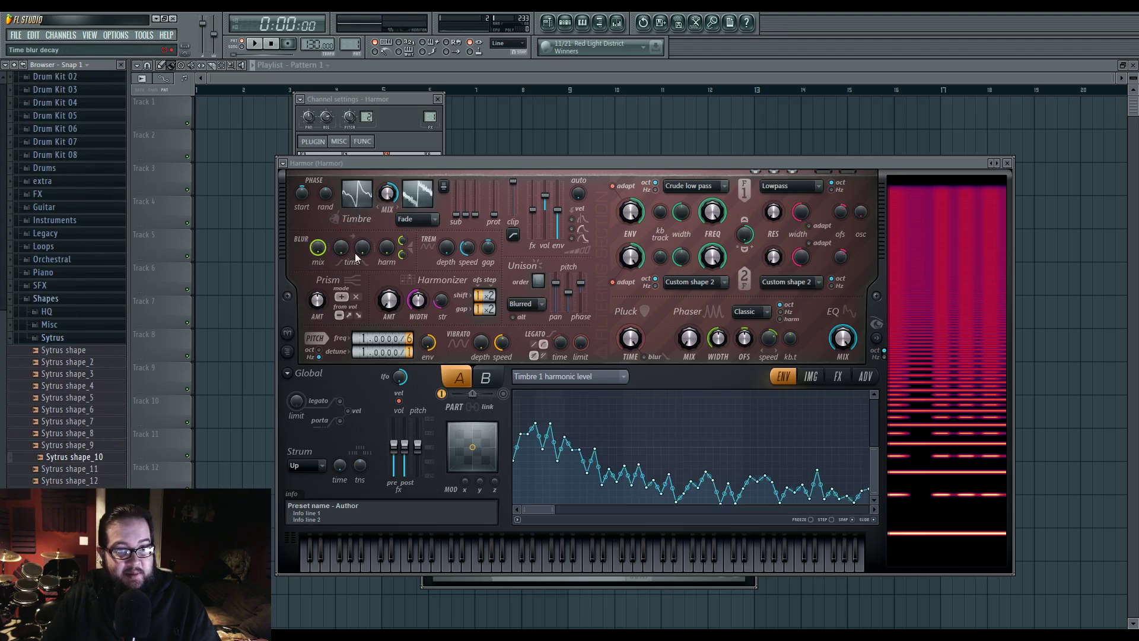
# - Set the Timbre 1 & 2 mix to 0% and display the full Timbre 2 harmonic level graph
pyautogui.moveTo(393, 200); pyautogui.dragTo(393, 208)
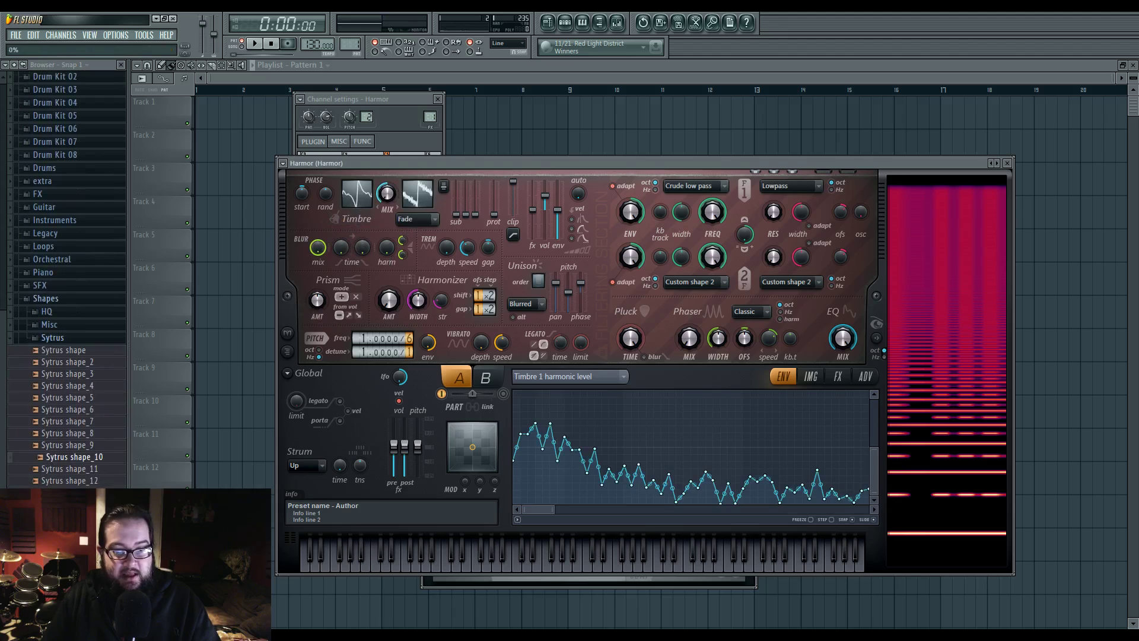
pyautogui.click(428, 206)
pyautogui.moveTo(551, 509); pyautogui.dragTo(869, 509)
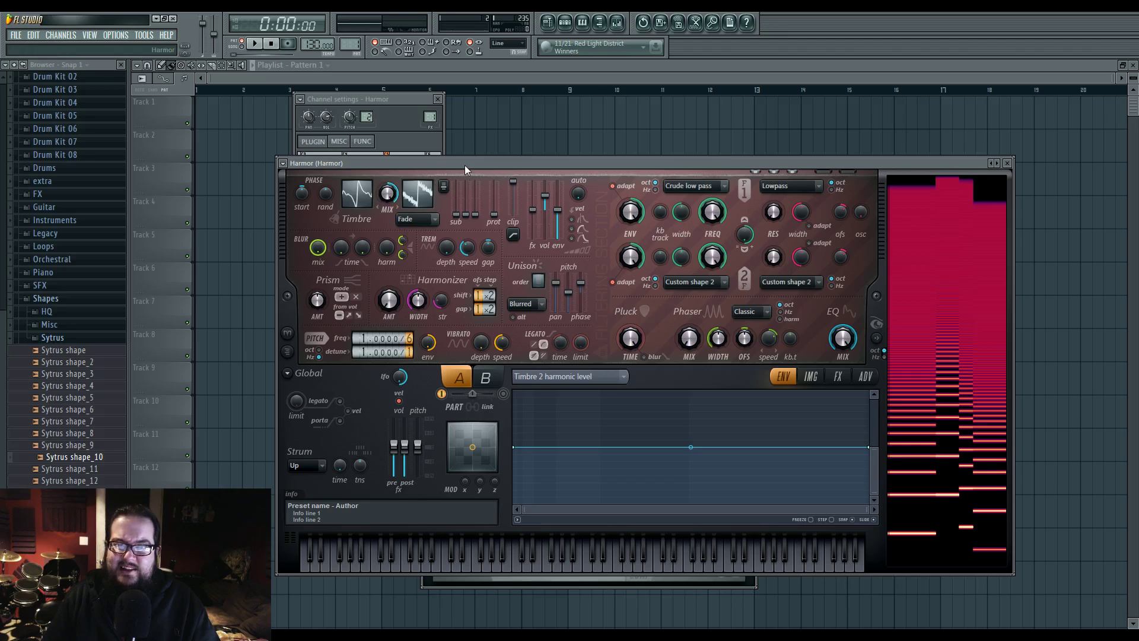
# - Look through the available timbre blending modes and leave Fade selected
pyautogui.click(418, 220)
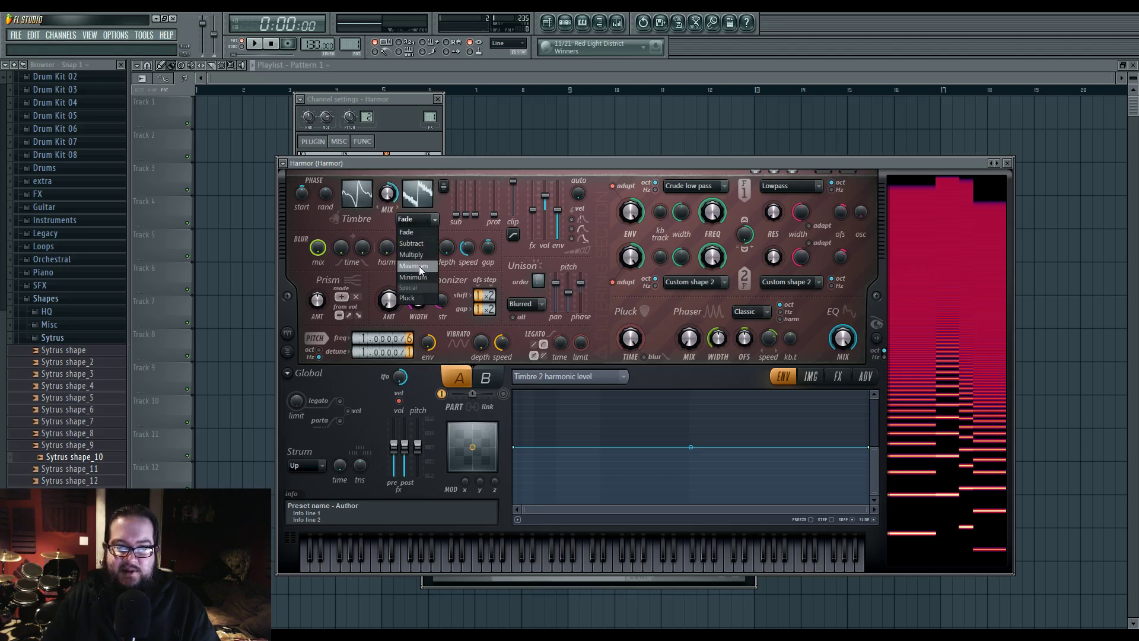
pyautogui.click(394, 197)
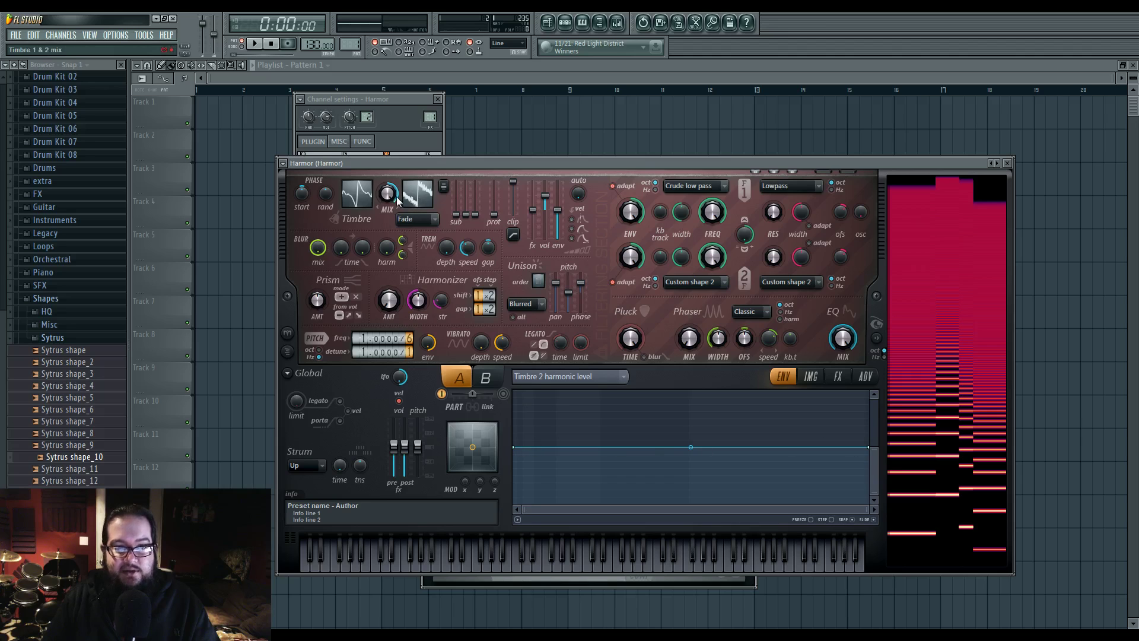
# - Drop the first point of the Timbre 2 harmonic level curve to the minimum and set the last point's curve to Pulse
pyautogui.moveTo(510, 448); pyautogui.dragTo(514, 503)
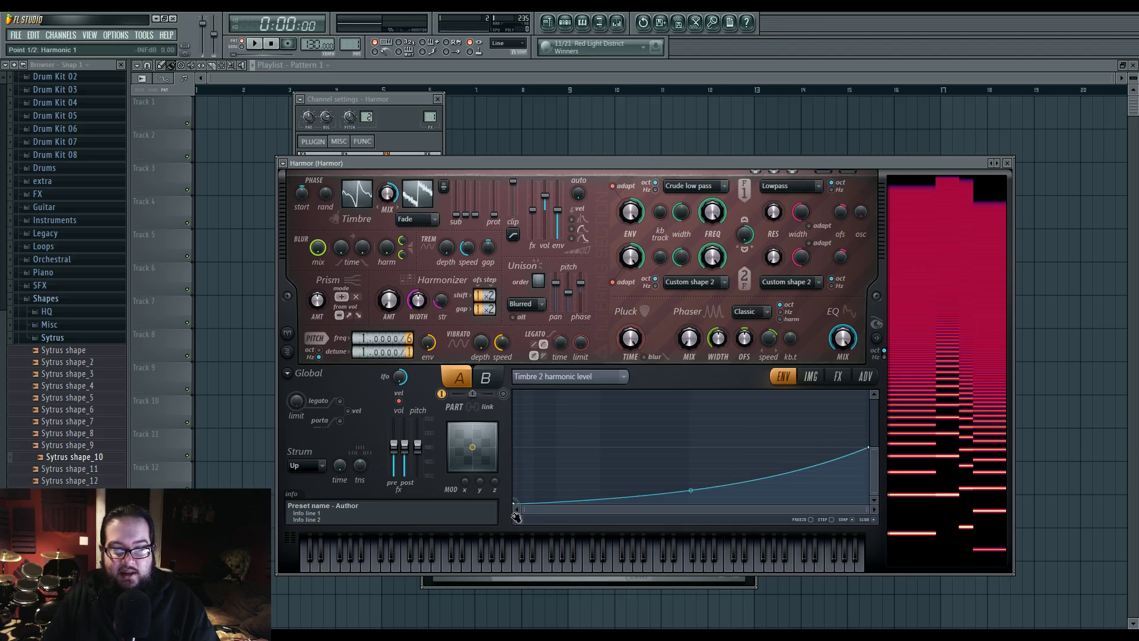
pyautogui.rightClick(515, 502)
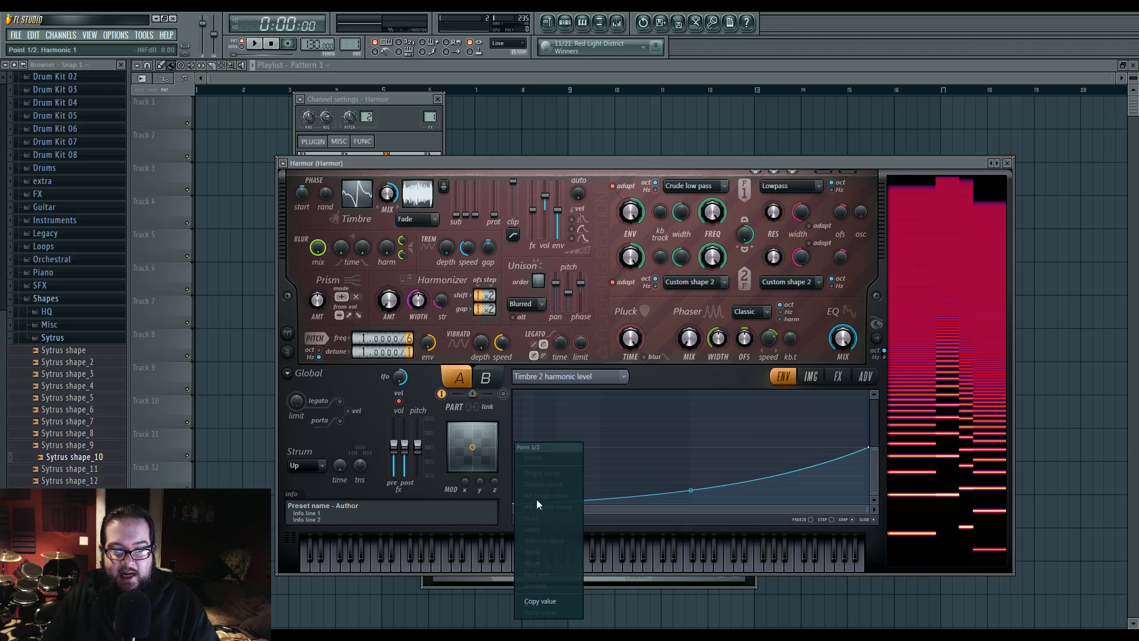
pyautogui.rightClick(867, 449)
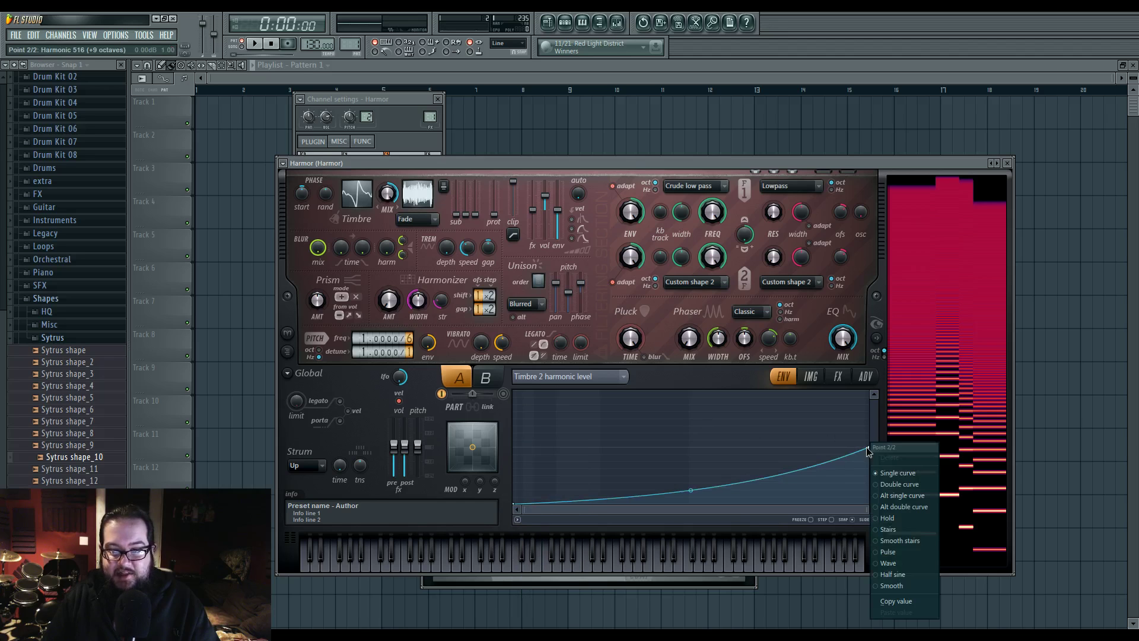
pyautogui.click(902, 553)
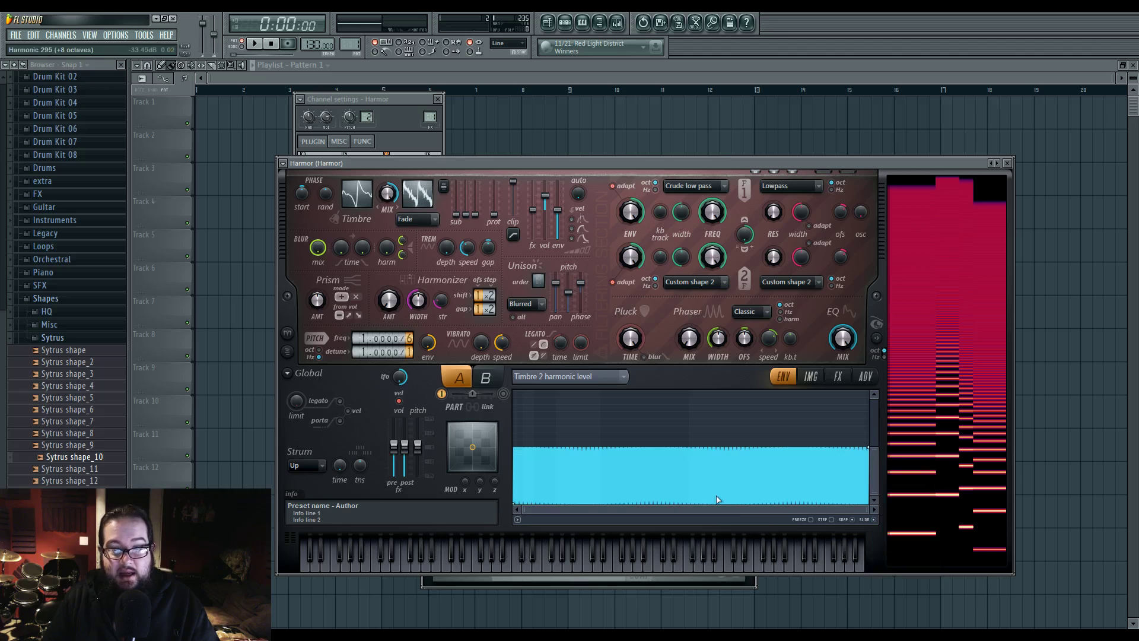
pyautogui.moveTo(871, 511)
pyautogui.mouseDown()
pyautogui.moveTo(527, 502)
pyautogui.moveTo(878, 497)
pyautogui.mouseUp()
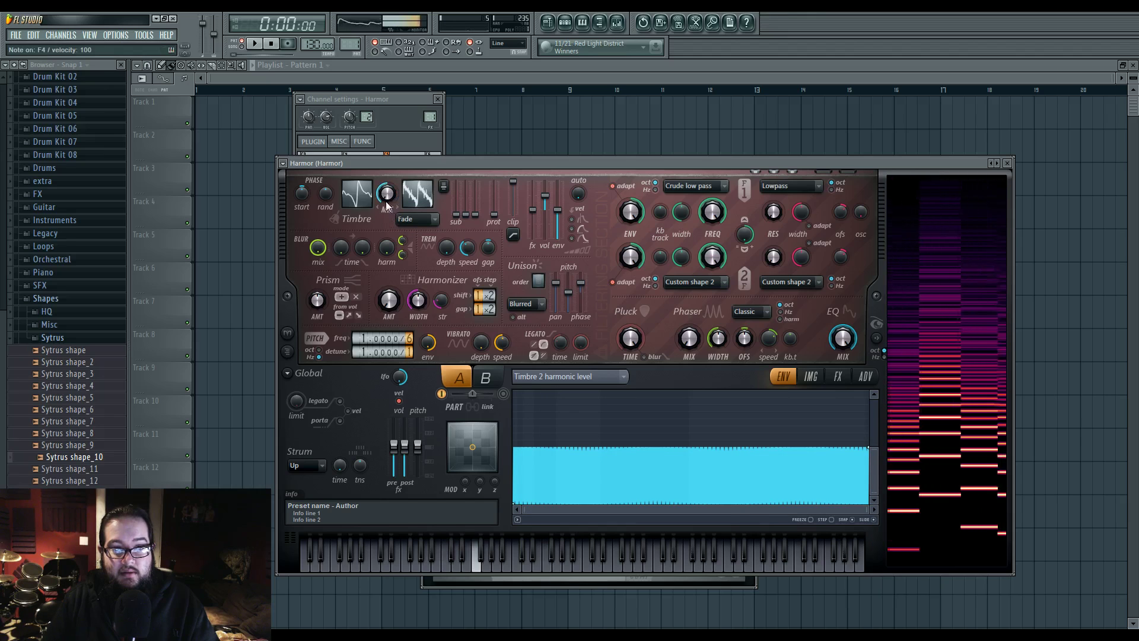
# - Reset the Timbre 1 harmonic level curve to a flat line
pyautogui.click(364, 203)
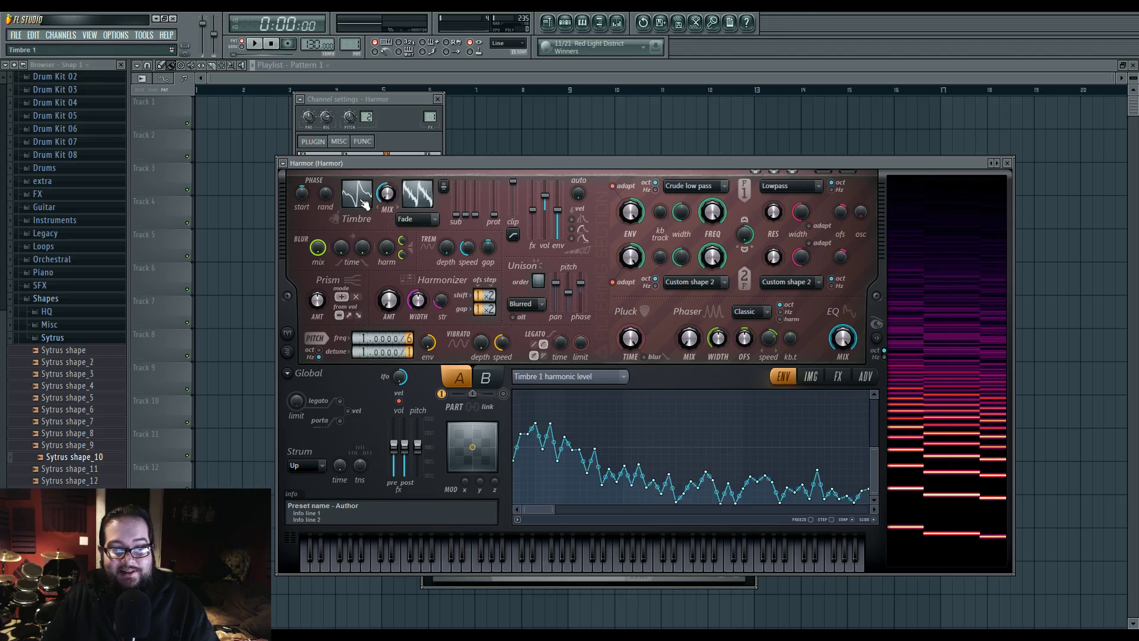
pyautogui.click(517, 517)
pyautogui.click(557, 395)
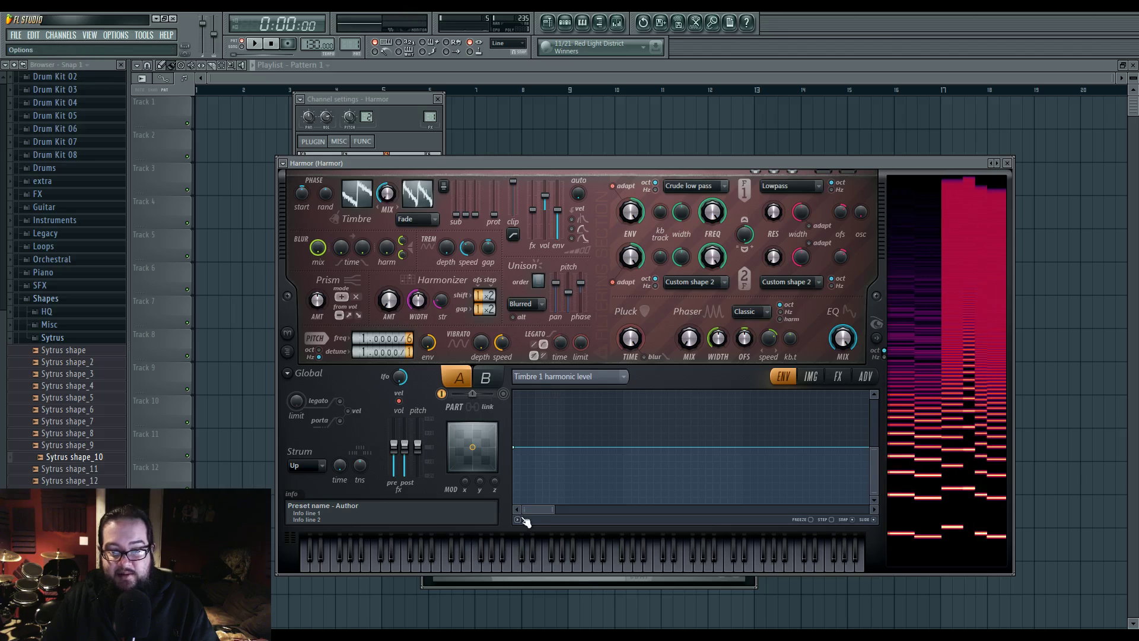
# - Display the harmonic phase graph over the full harmonic range and reset its curve to a flat line
pyautogui.click(540, 378)
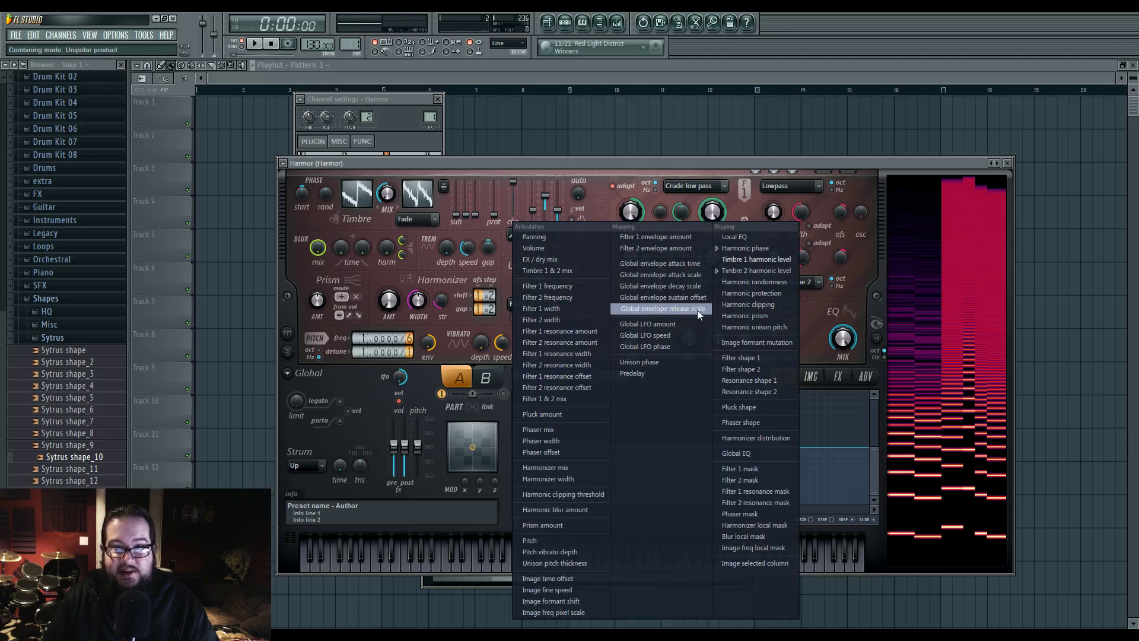
pyautogui.click(764, 249)
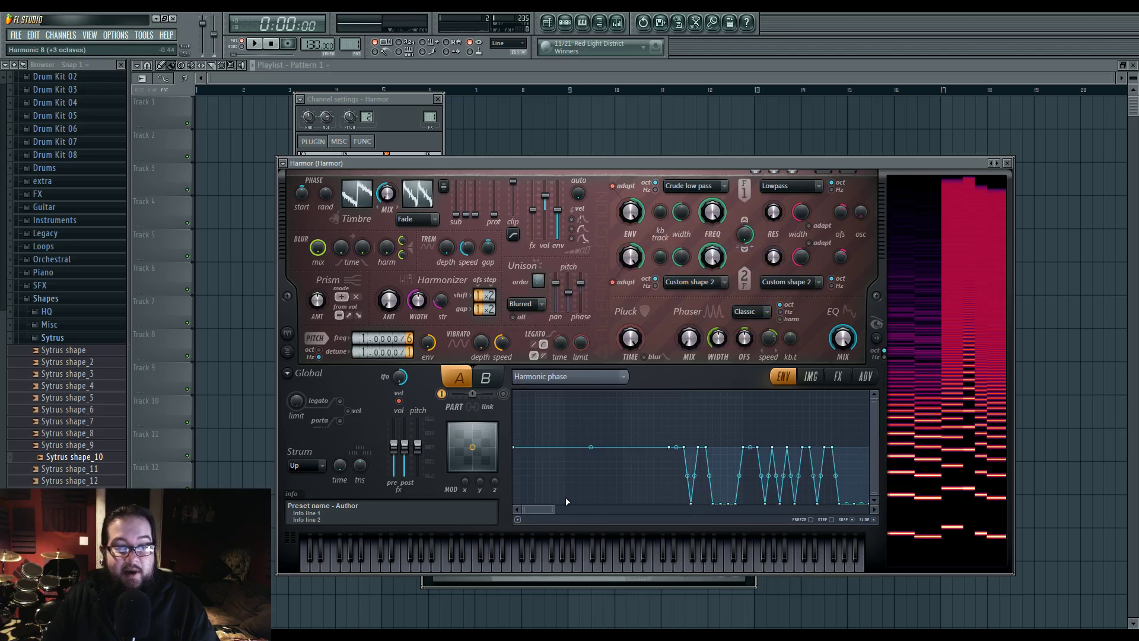
pyautogui.moveTo(557, 509); pyautogui.dragTo(964, 508)
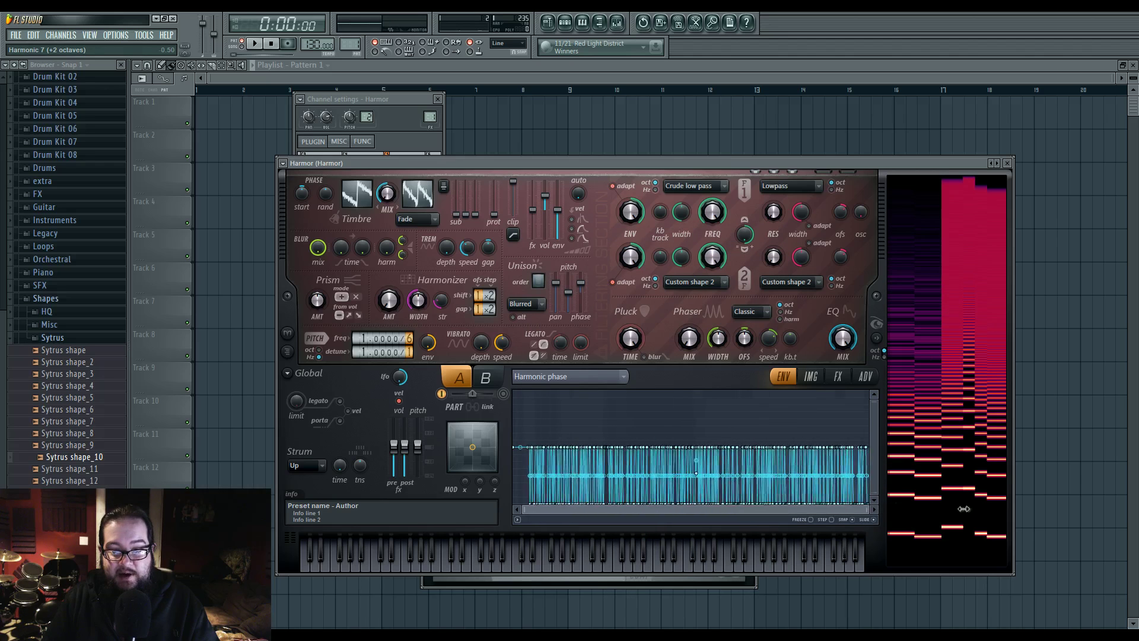
pyautogui.click(518, 521)
pyautogui.click(550, 393)
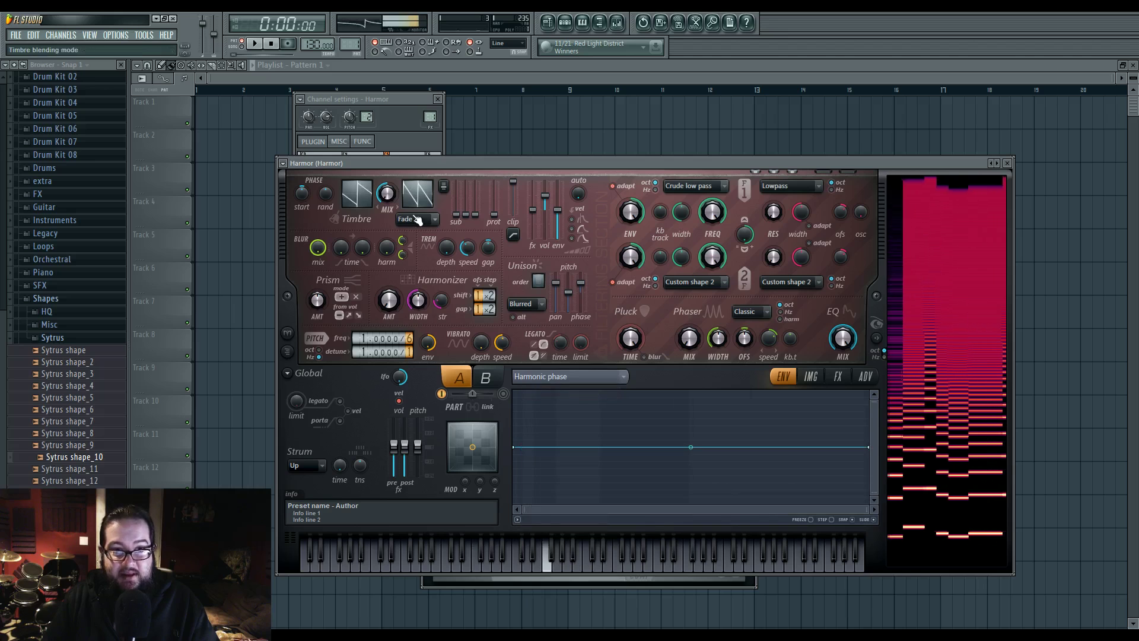
# - Load the Default preset and shift the Harmor window slightly
pyautogui.click(428, 200)
pyautogui.click(420, 220)
pyautogui.click(415, 219)
pyautogui.click(283, 163)
pyautogui.moveTo(303, 195)
pyautogui.click(522, 107)
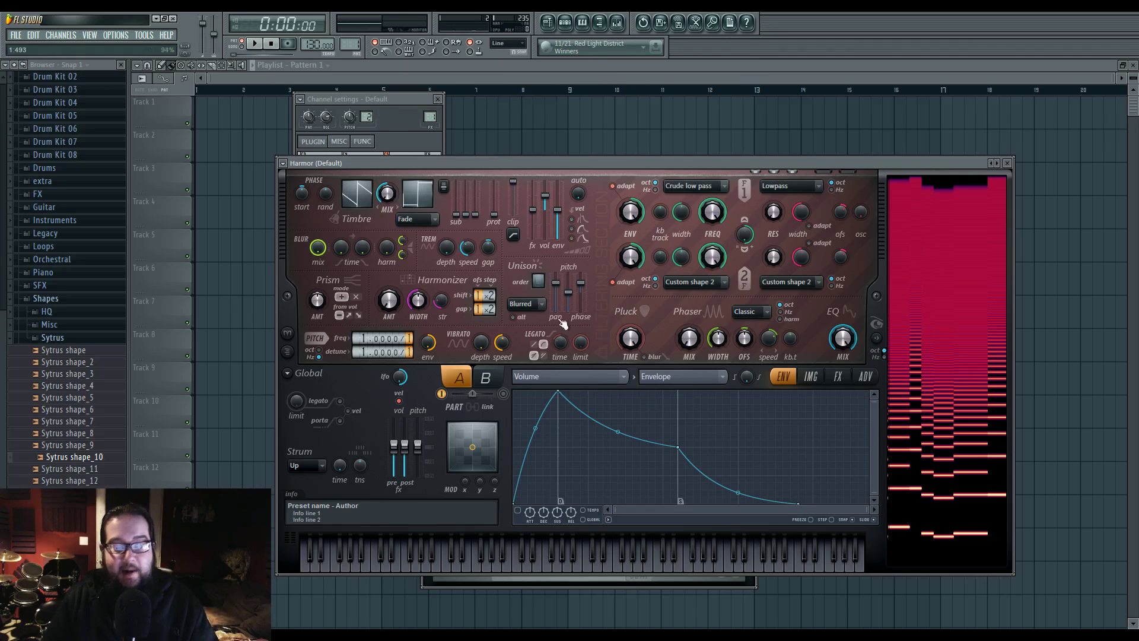
pyautogui.moveTo(507, 163); pyautogui.dragTo(499, 159)
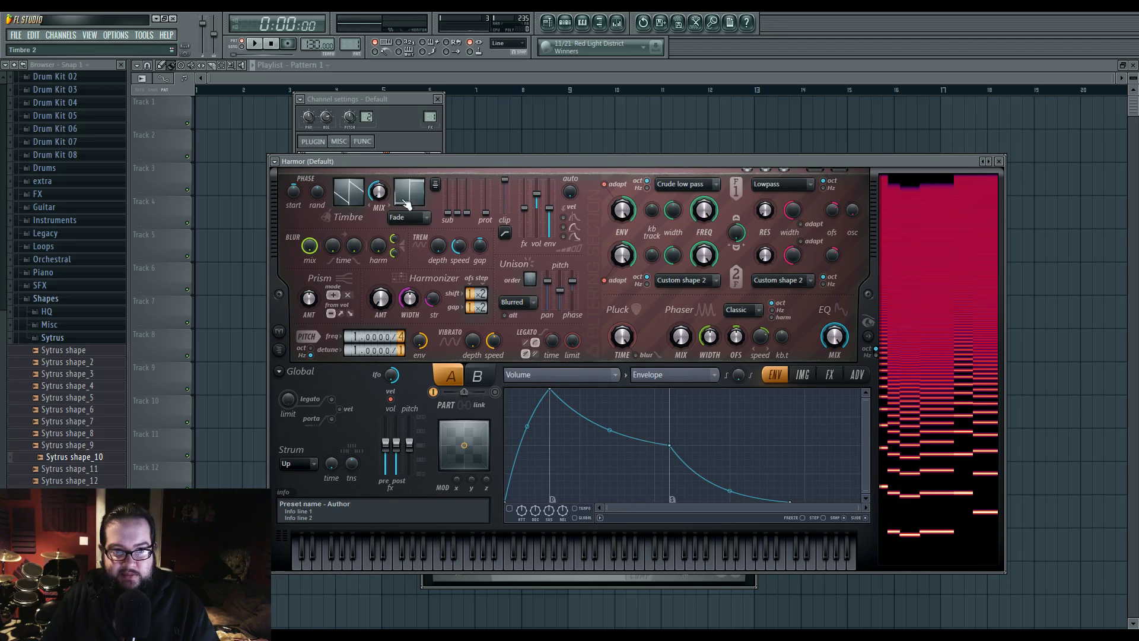
# - Load the Sytrus shape_10 waveform into Timbre 1 and sweep the Timbre 1 & 2 mix from 100% back down
pyautogui.moveTo(381, 190)
pyautogui.mouseDown()
pyautogui.moveTo(381, 157)
pyautogui.moveTo(382, 190)
pyautogui.mouseUp()
pyautogui.moveTo(97, 457); pyautogui.dragTo(346, 195)
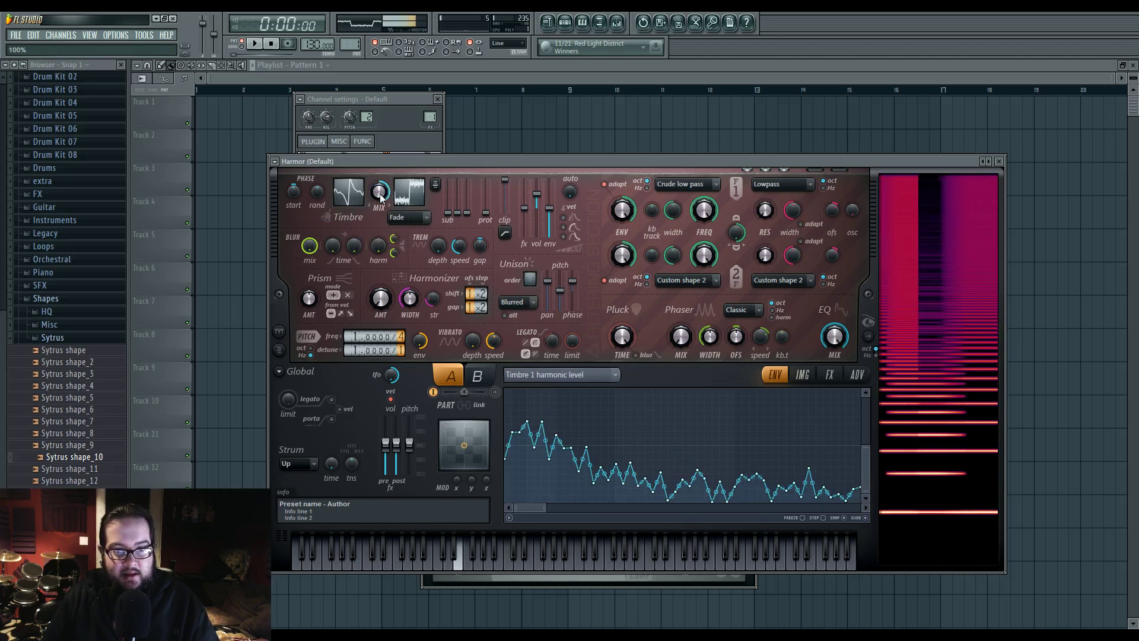
pyautogui.moveTo(380, 191); pyautogui.dragTo(380, 218)
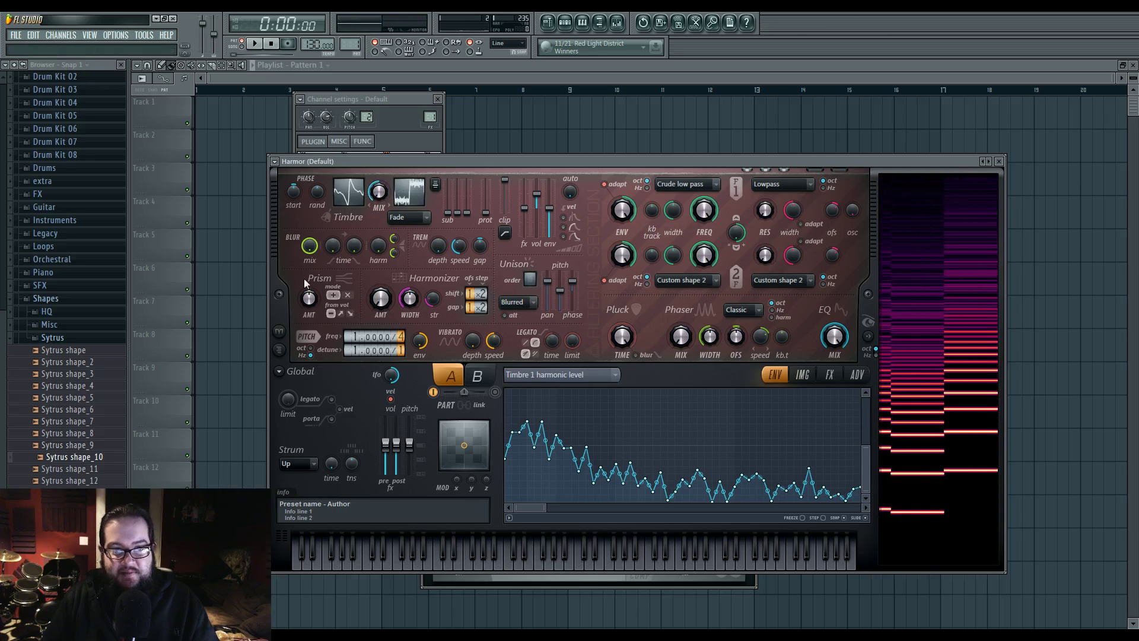
# - Examine the Timbre 1 harmonic level graph over its full range and the lowest harmonics of the Timbre 2 graph
pyautogui.rightClick(348, 197)
pyautogui.click(347, 188)
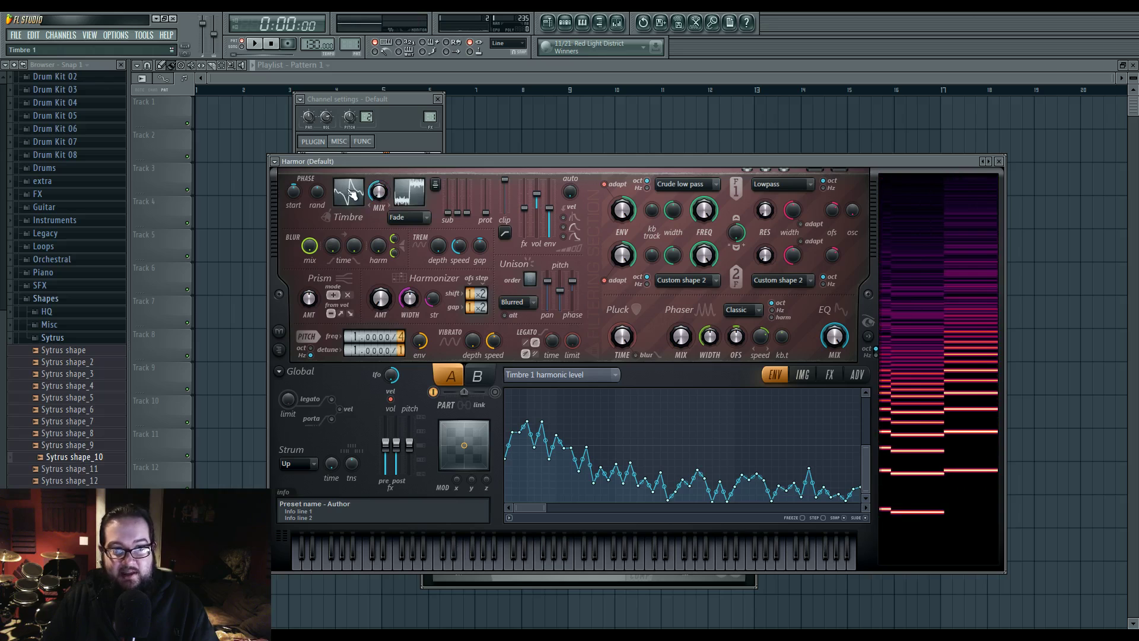
pyautogui.moveTo(546, 508); pyautogui.dragTo(863, 508)
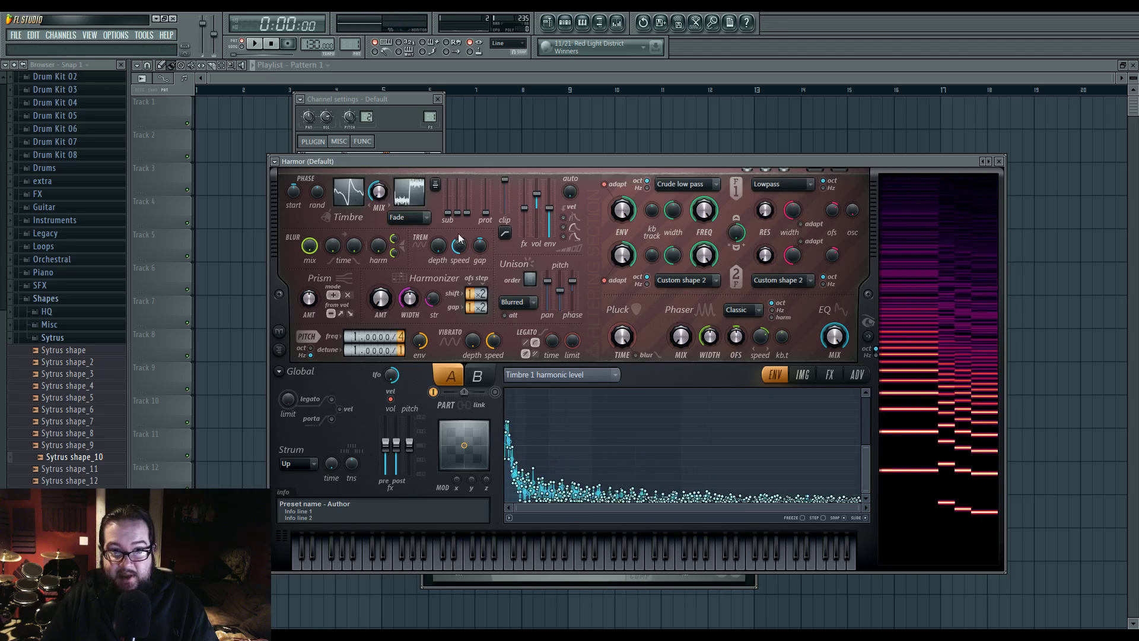
pyautogui.click(404, 187)
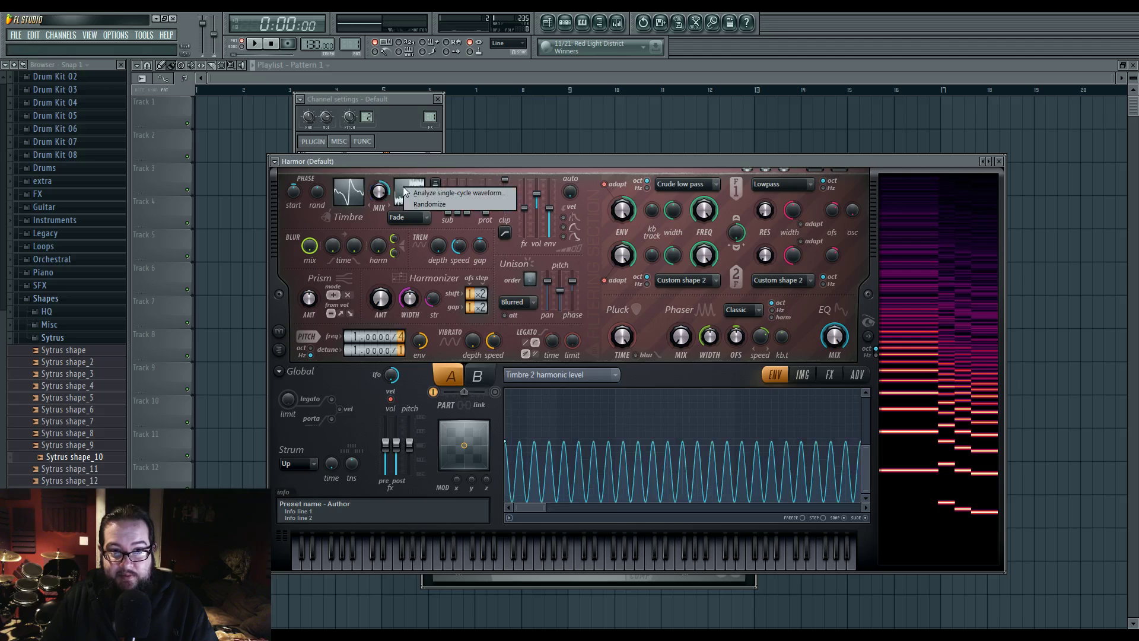
pyautogui.moveTo(547, 508); pyautogui.dragTo(515, 507)
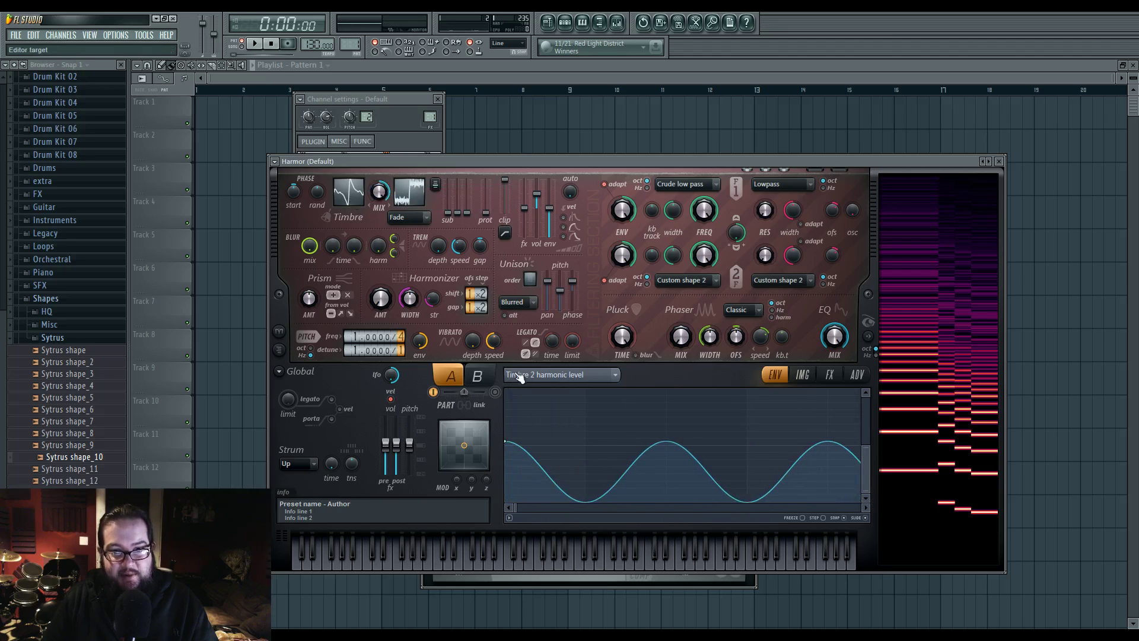
# - Display the harmonic phase graph and reset the phases imported with the waveform to a flat line
pyautogui.click(516, 375)
pyautogui.click(766, 255)
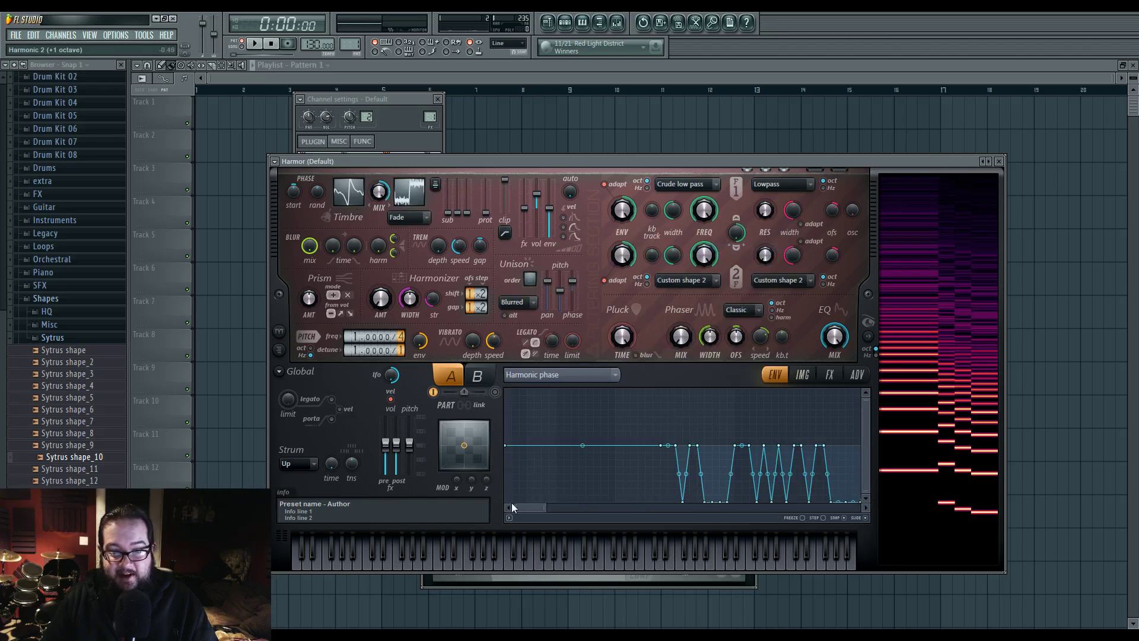
pyautogui.click(510, 518)
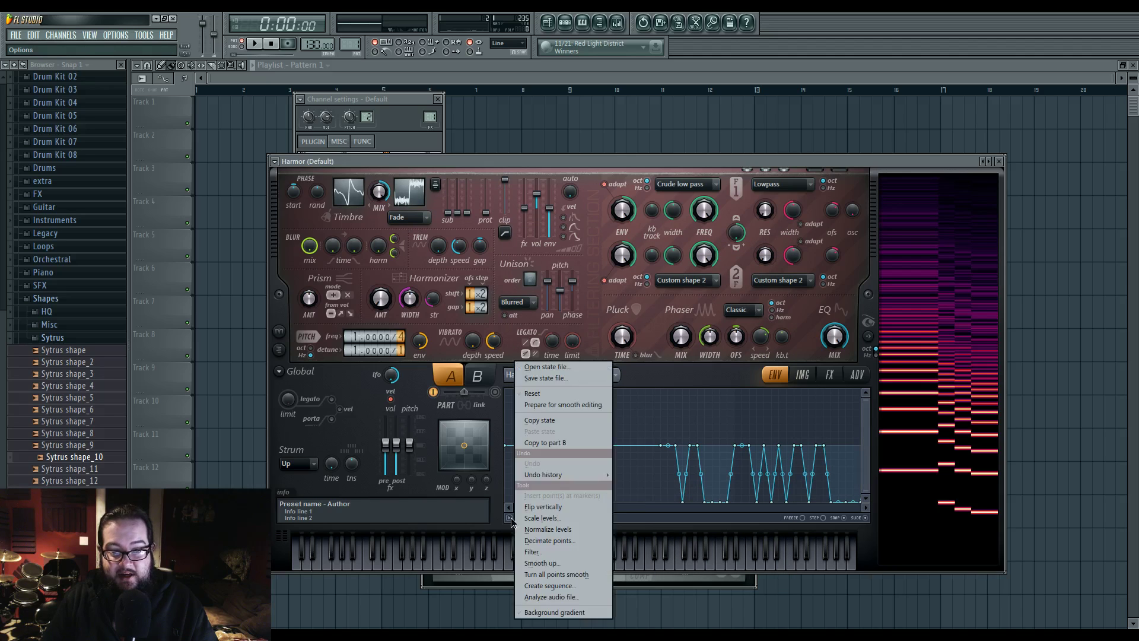
pyautogui.click(537, 404)
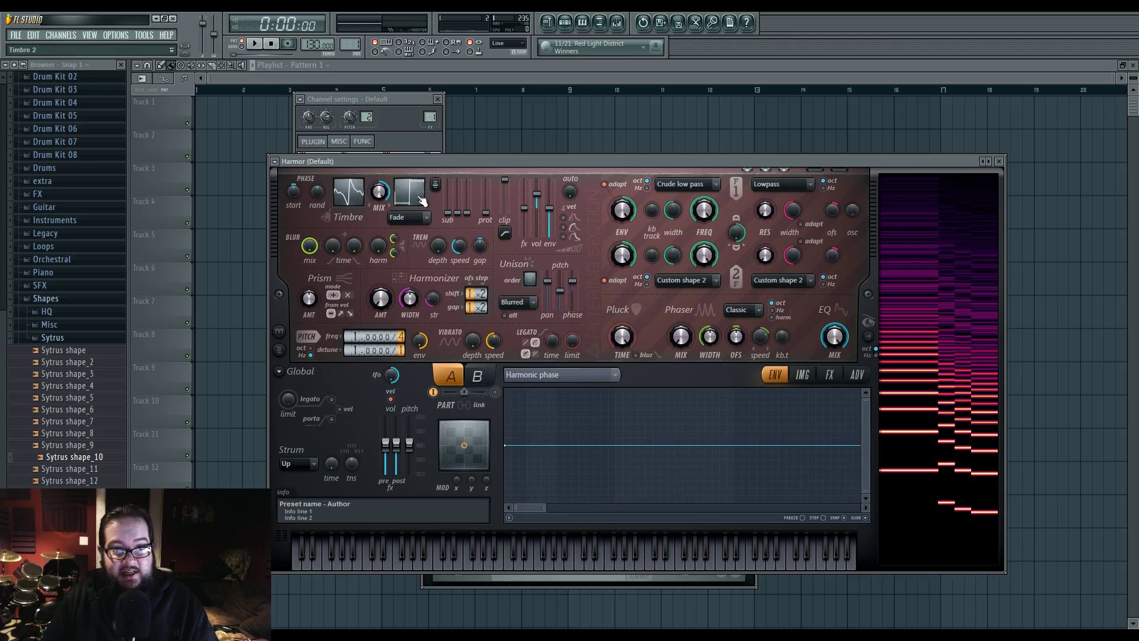
# - Play several notes while turning the Timbre 1 & 2 mix down to hear the sound with flat phases
pyautogui.press('b')
pyautogui.moveTo(379, 192); pyautogui.dragTo(379, 231)
pyautogui.press('x')
pyautogui.press('r')
pyautogui.press('v')
pyautogui.press('c')
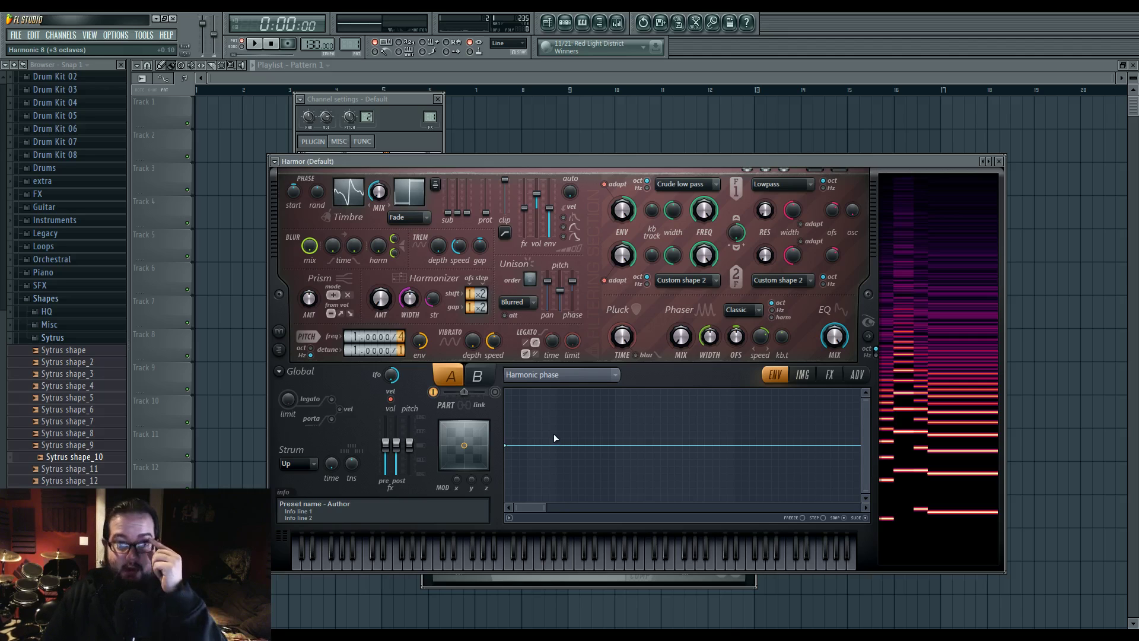
pyautogui.press('v')
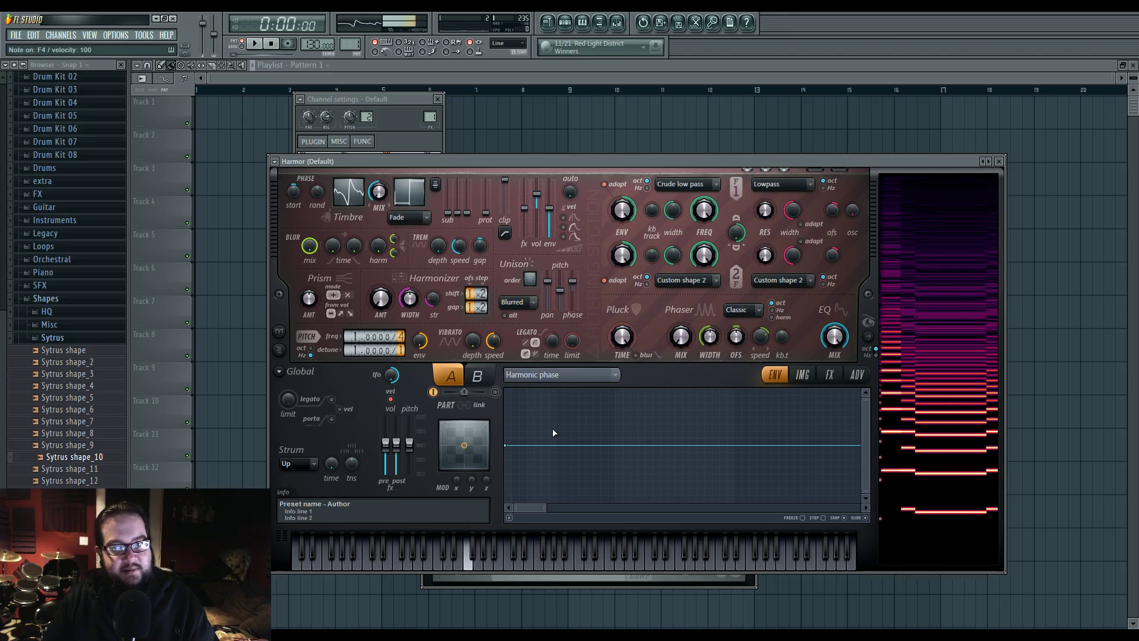
# - Reload Sytrus shape_10 into Timbre 1, play a test note and display the harmonic phase graph
pyautogui.moveTo(105, 456); pyautogui.dragTo(406, 199)
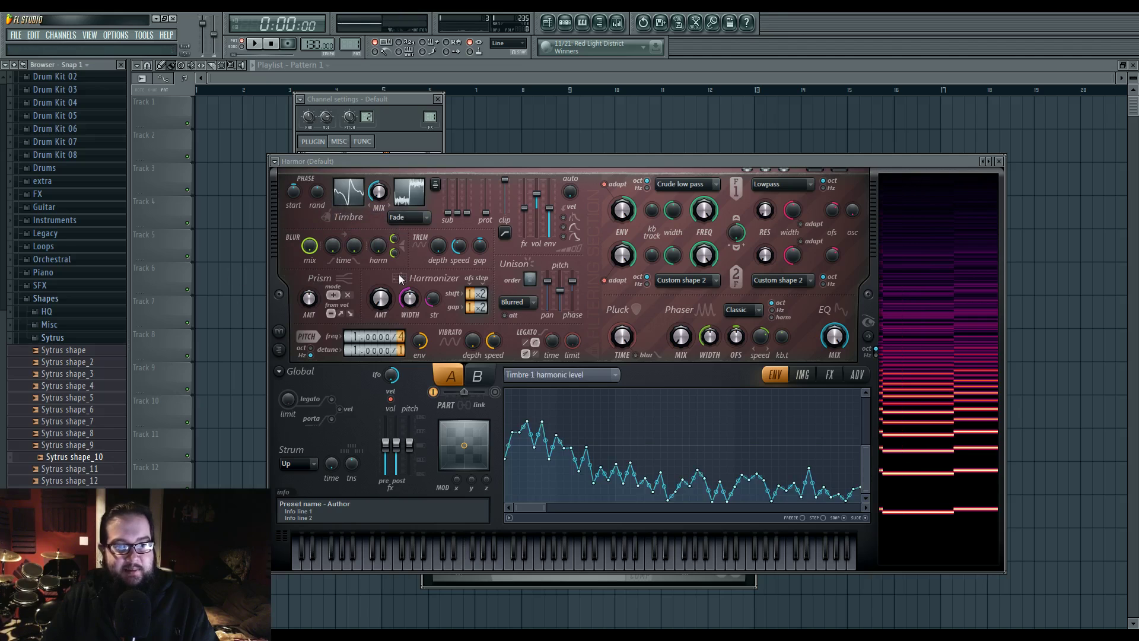
pyautogui.press('v')
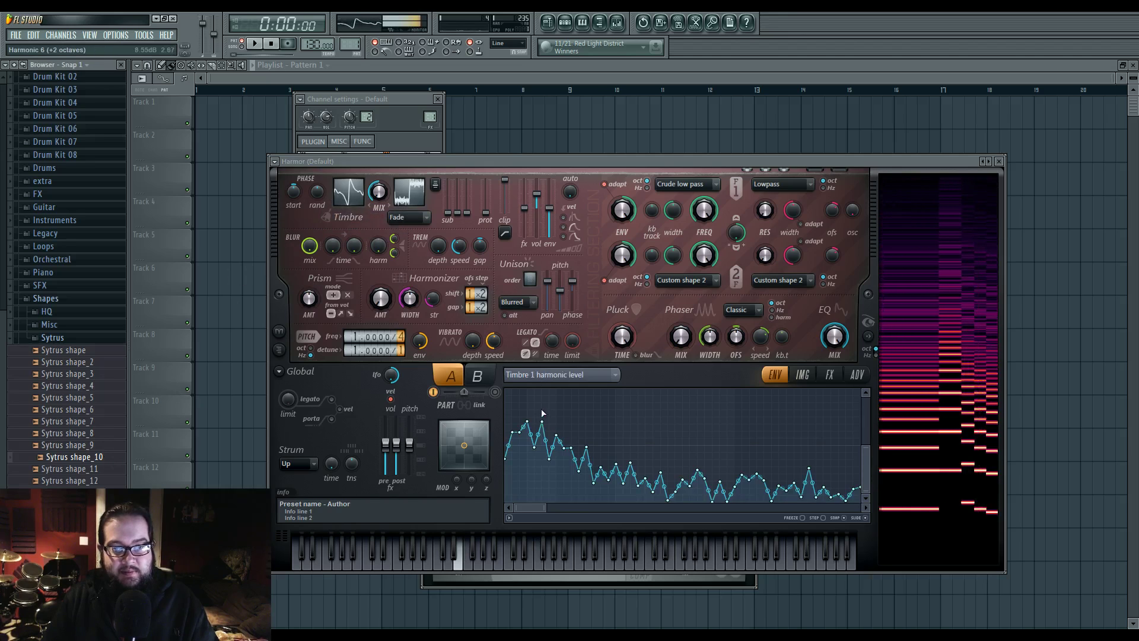
pyautogui.click(557, 374)
pyautogui.click(752, 248)
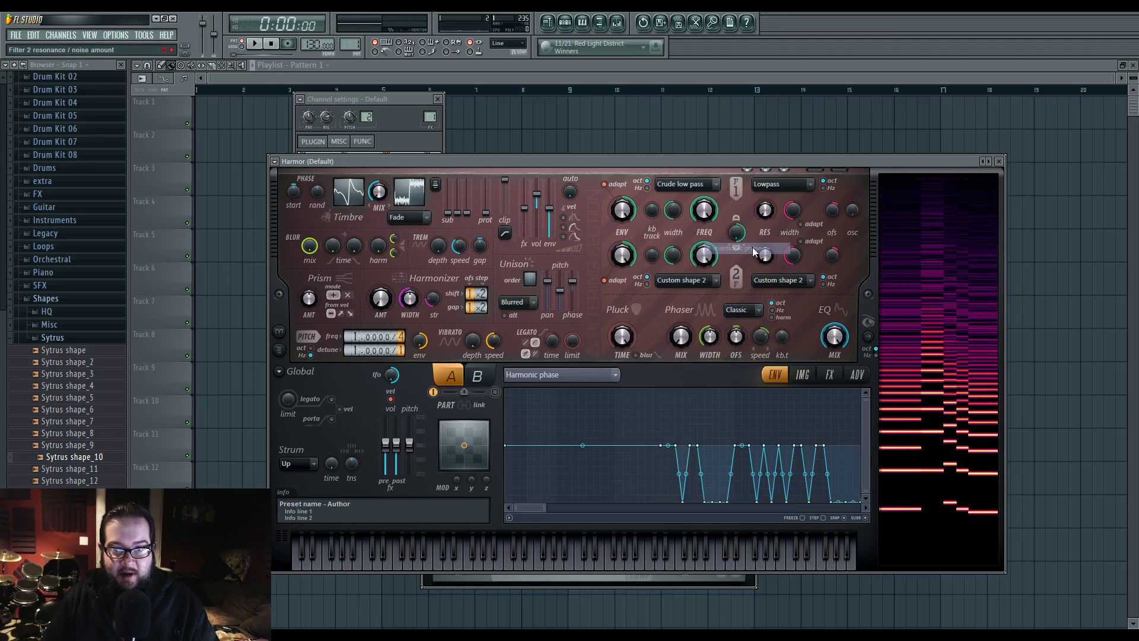
# - Turn the Timbre 1 & 2 mix up towards Timbre 2 and play notes to hear it with the imported phases
pyautogui.moveTo(544, 508)
pyautogui.mouseDown()
pyautogui.moveTo(844, 502)
pyautogui.moveTo(528, 503)
pyautogui.mouseUp()
pyautogui.moveTo(378, 191); pyautogui.dragTo(379, 121)
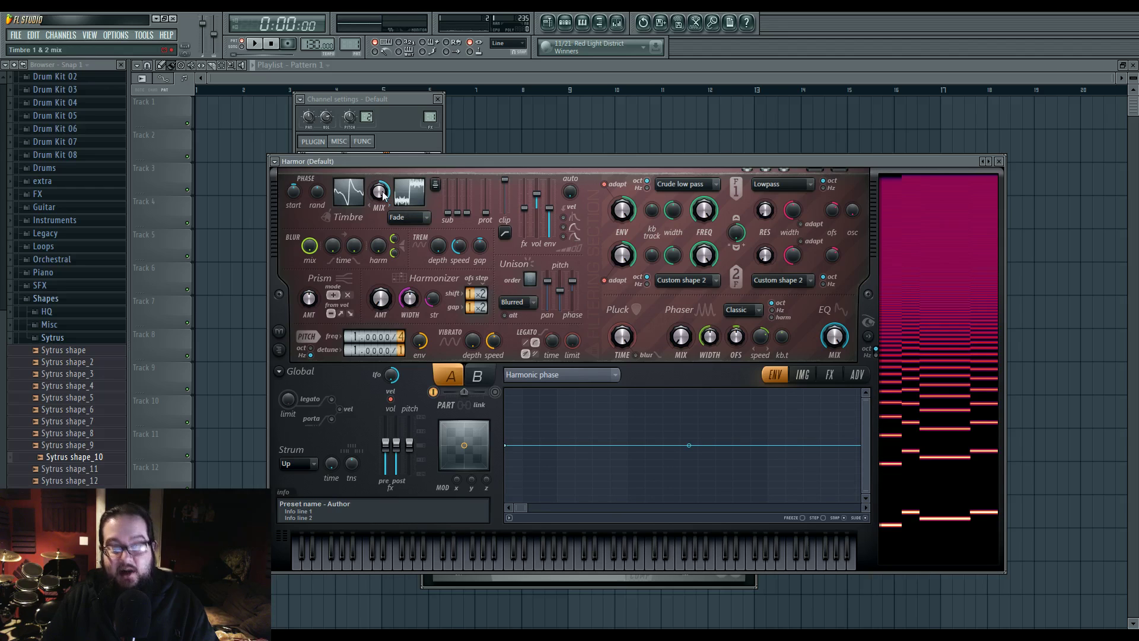
pyautogui.press('c')
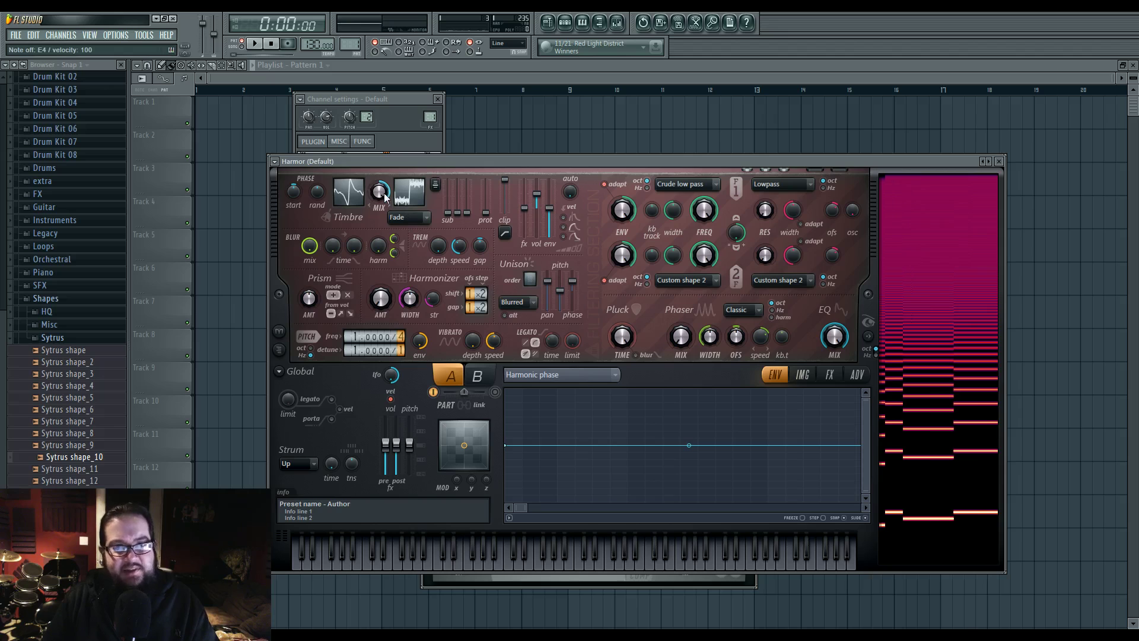
# - Examine the harmonic phase graph over the full range, from the first harmonic to the last
pyautogui.click(566, 375)
pyautogui.click(735, 246)
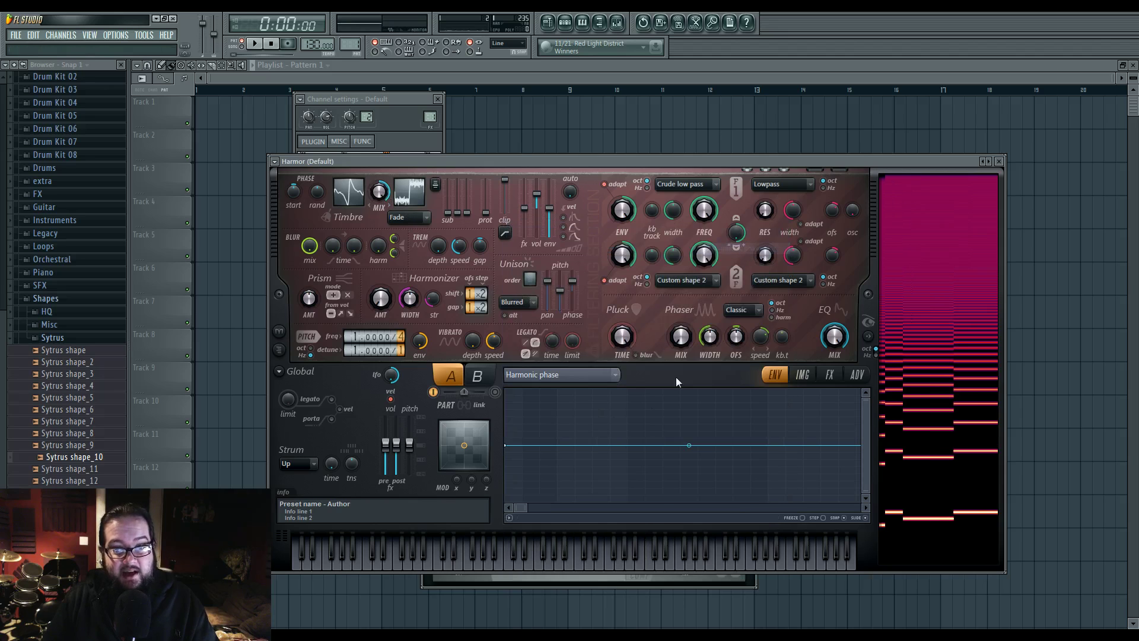
pyautogui.moveTo(526, 509); pyautogui.dragTo(879, 503)
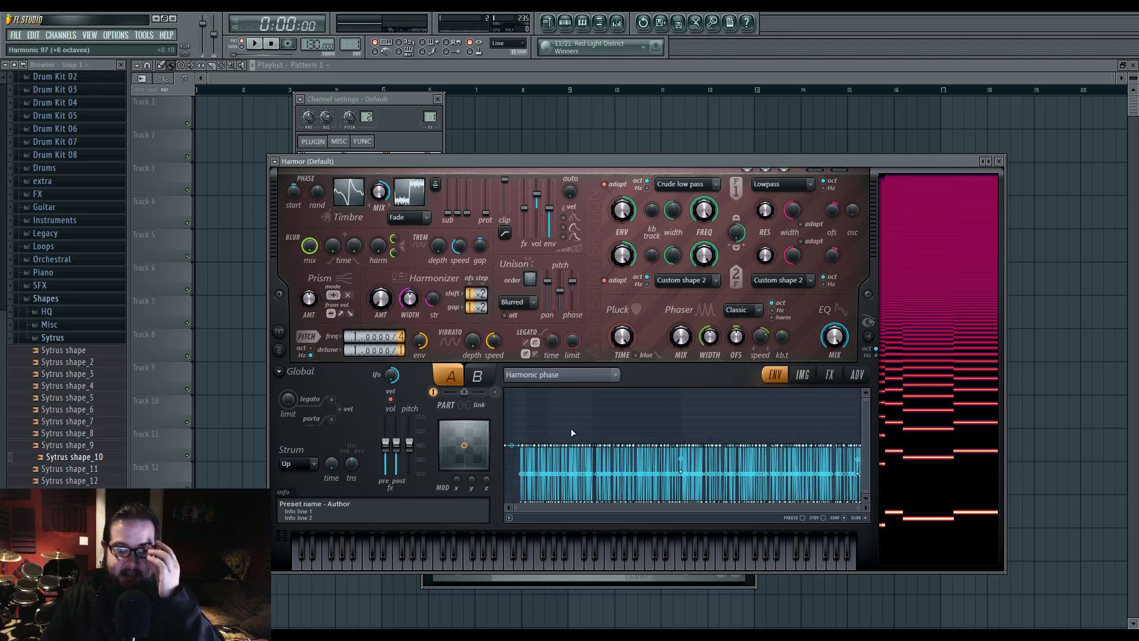
pyautogui.moveTo(858, 506); pyautogui.dragTo(806, 426)
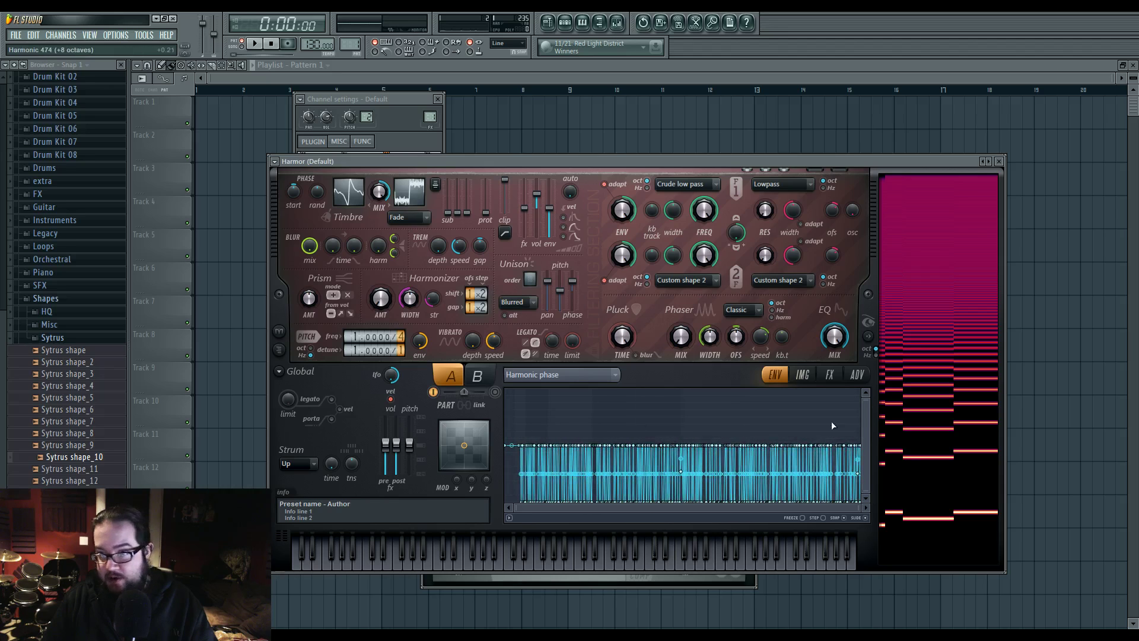
pyautogui.moveTo(515, 507); pyautogui.dragTo(872, 510)
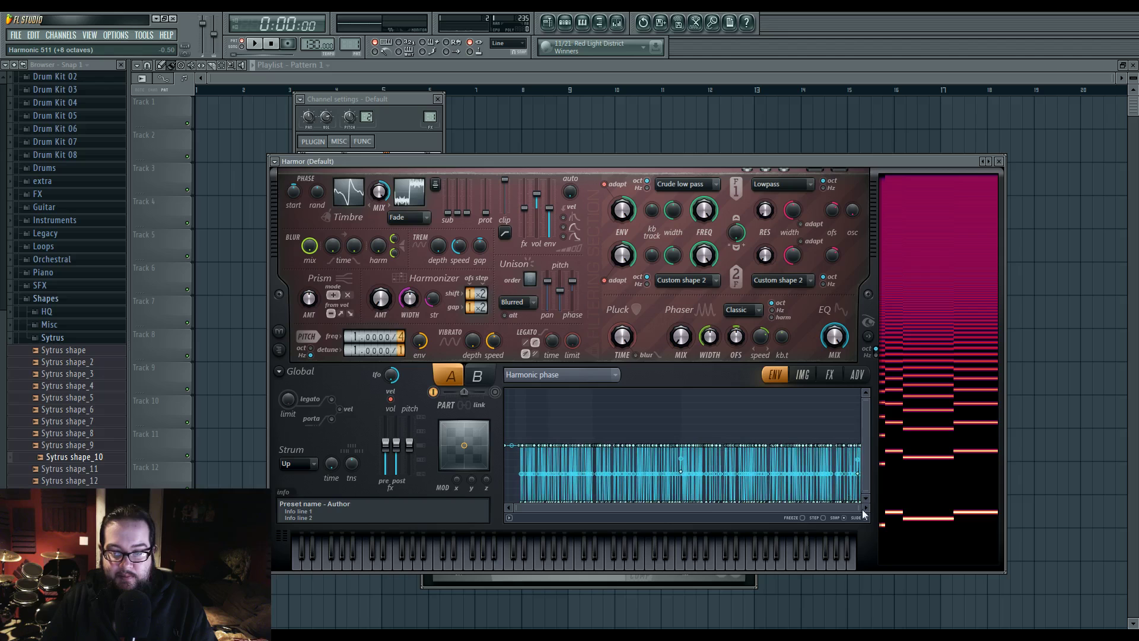
pyautogui.moveTo(513, 507)
pyautogui.mouseDown()
pyautogui.moveTo(544, 516)
pyautogui.moveTo(514, 510)
pyautogui.mouseUp()
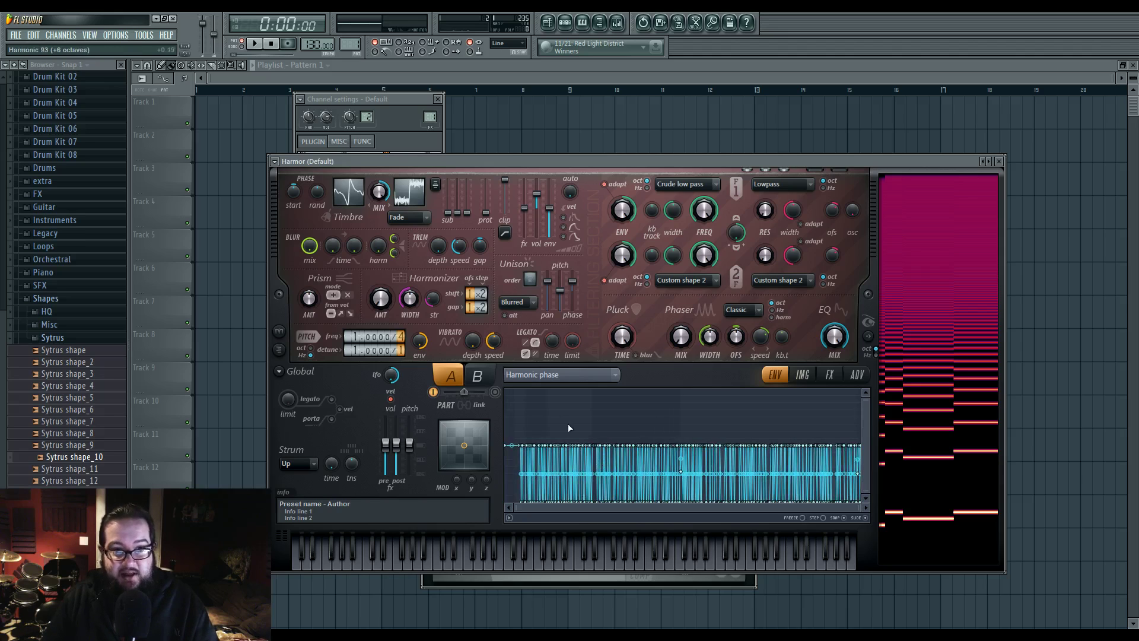
# - Reload the Default preset to clear the loaded waveform and its phases
pyautogui.click(276, 165)
pyautogui.moveTo(320, 193)
pyautogui.click(510, 106)
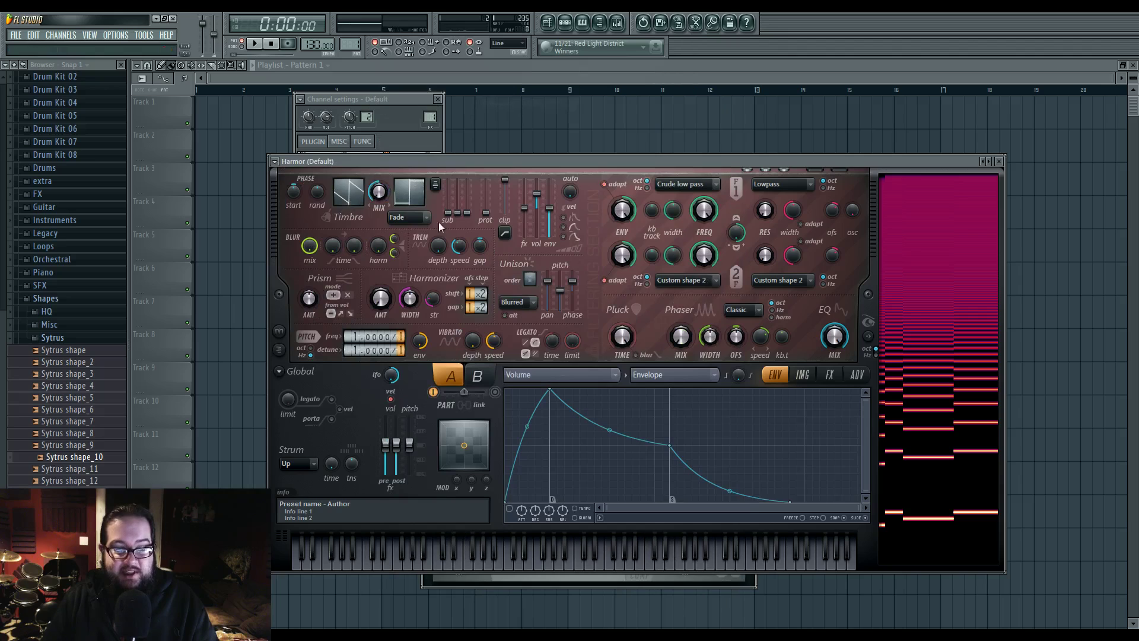
# - Add five points at varied heights to the full-range harmonic phase curve, shaping dense pulse sections and a zigzag section
pyautogui.click(557, 374)
pyautogui.click(729, 253)
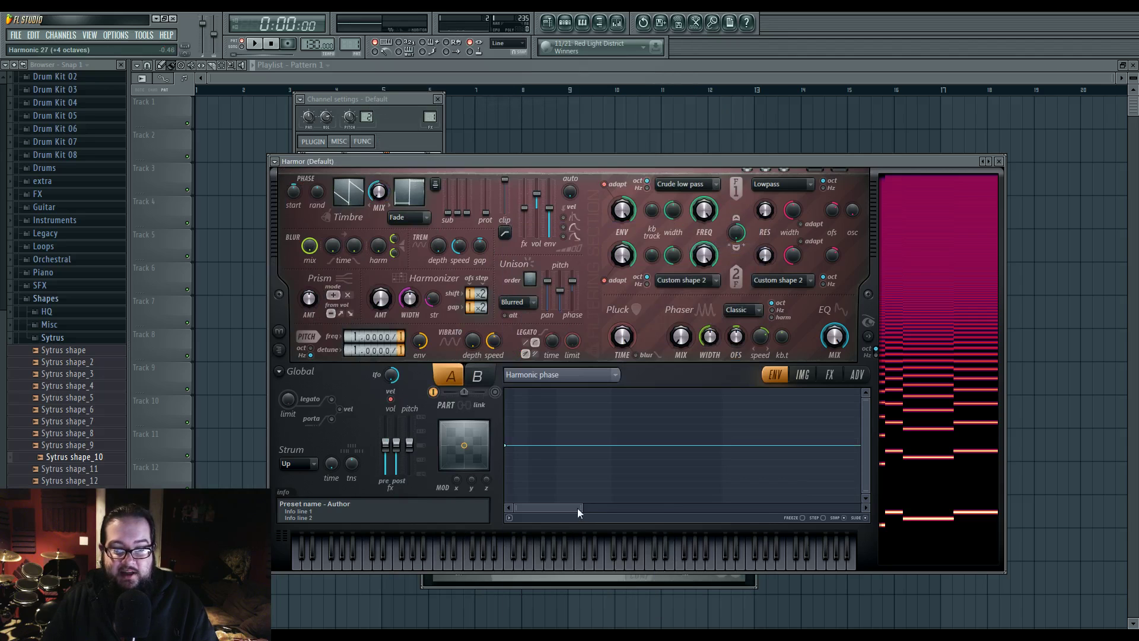
pyautogui.rightClick(579, 488)
pyautogui.rightClick(646, 438)
pyautogui.rightClick(669, 410)
pyautogui.rightClick(752, 459)
pyautogui.rightClick(790, 410)
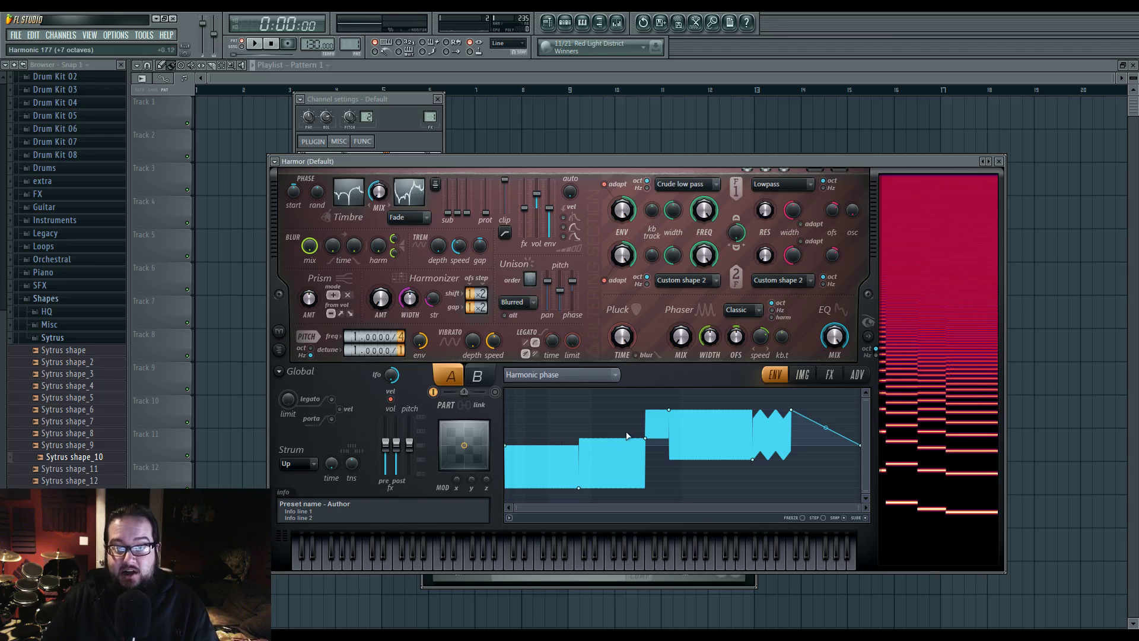
# - Check the harmonic level graphs of Timbre 1 and Timbre 2 after the phase edit
pyautogui.click(614, 375)
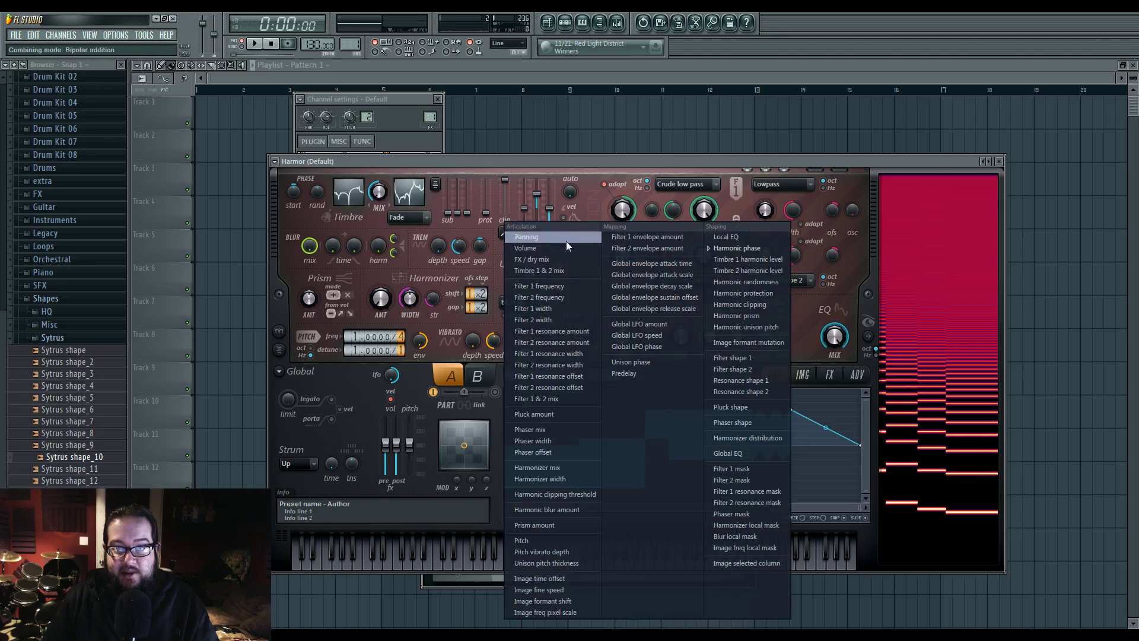
pyautogui.click(747, 260)
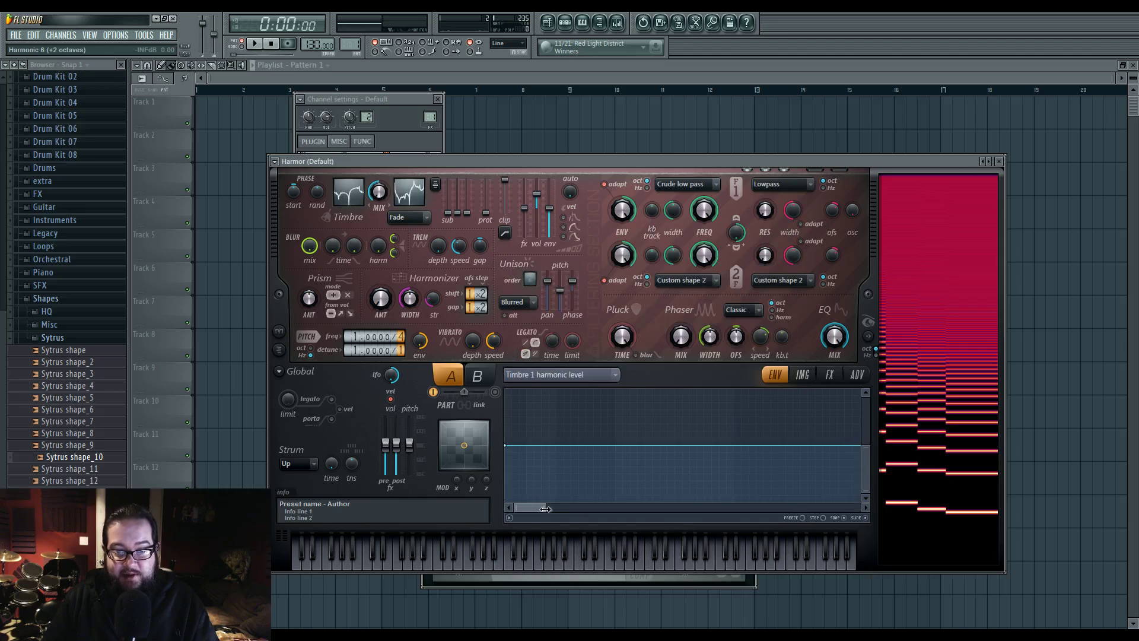
pyautogui.moveTo(544, 509); pyautogui.dragTo(860, 509)
pyautogui.click(411, 191)
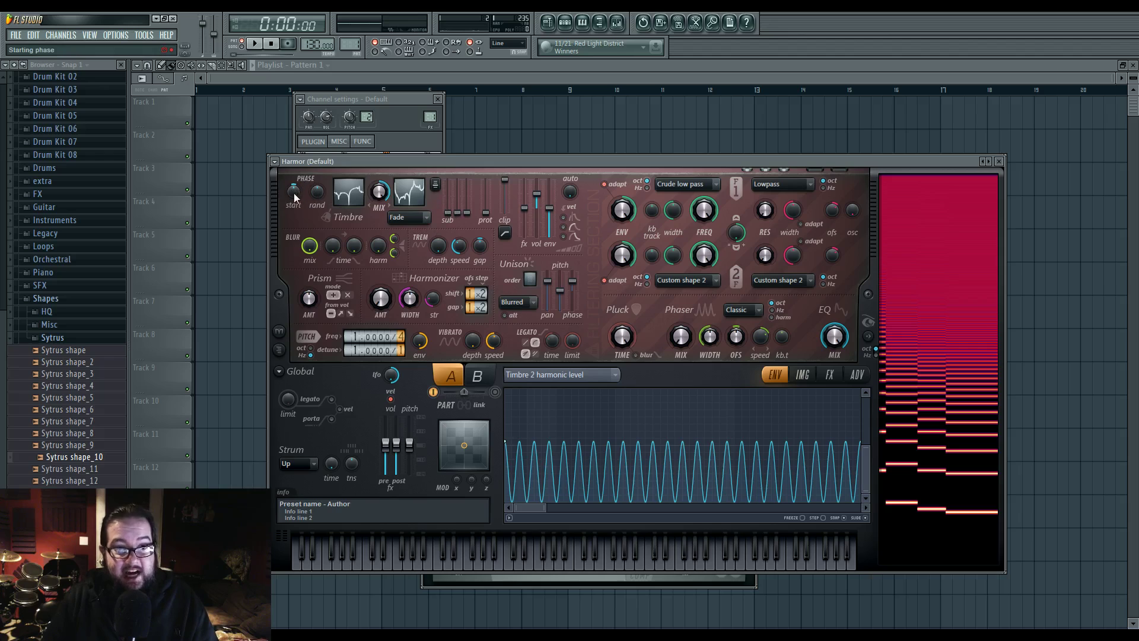
# - Sweep the starting phase through 0 and back up
pyautogui.moveTo(295, 194); pyautogui.dragTo(294, 175)
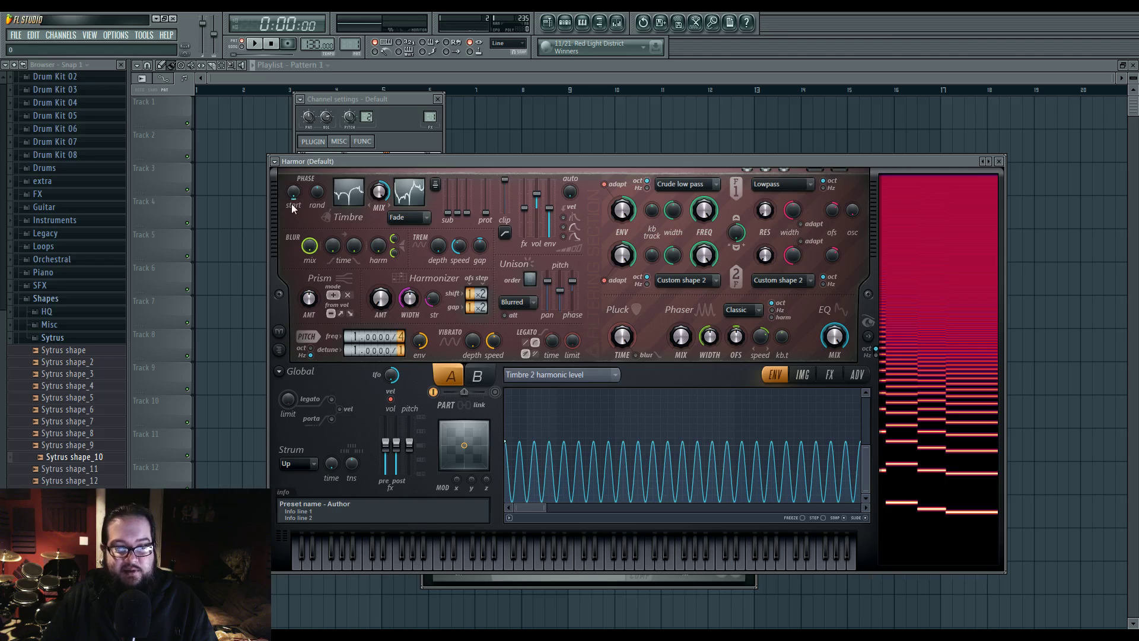
pyautogui.moveTo(299, 191); pyautogui.dragTo(299, 169)
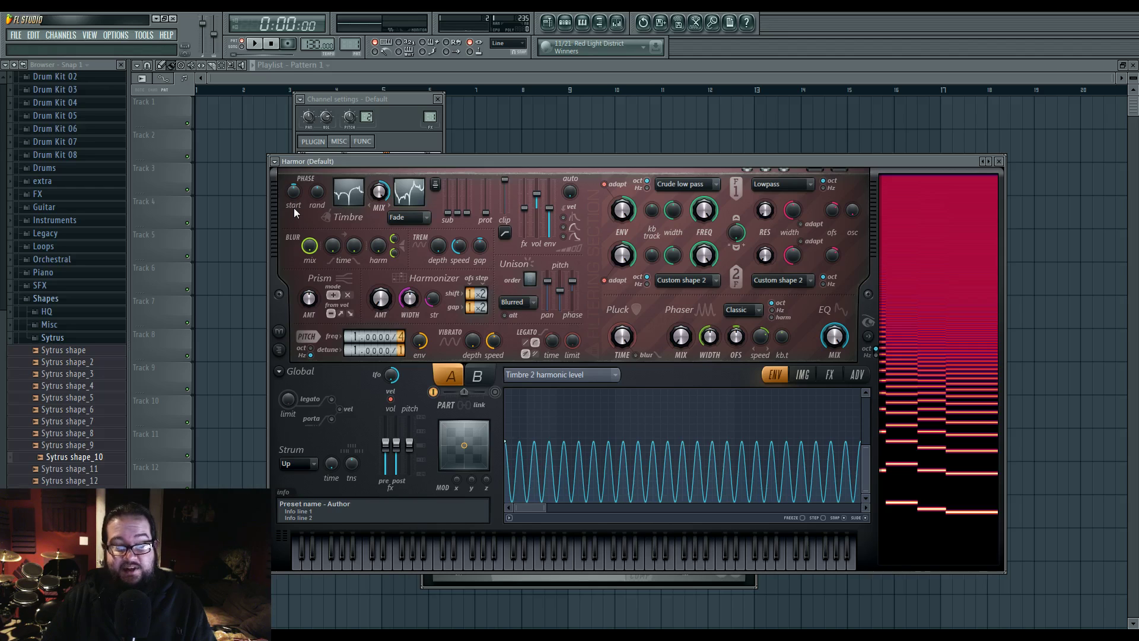
# - Sweep the starting phase up and back down, and set the phase randomness to 62% spectral random
pyautogui.moveTo(294, 194); pyautogui.dragTo(294, 187)
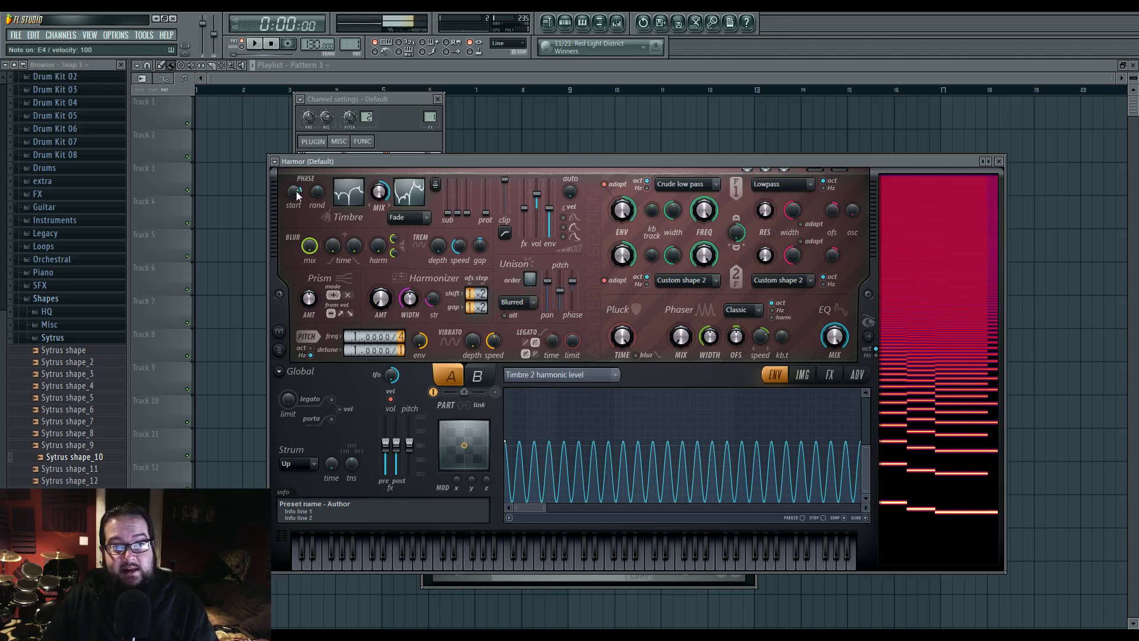
pyautogui.moveTo(296, 194); pyautogui.dragTo(296, 212)
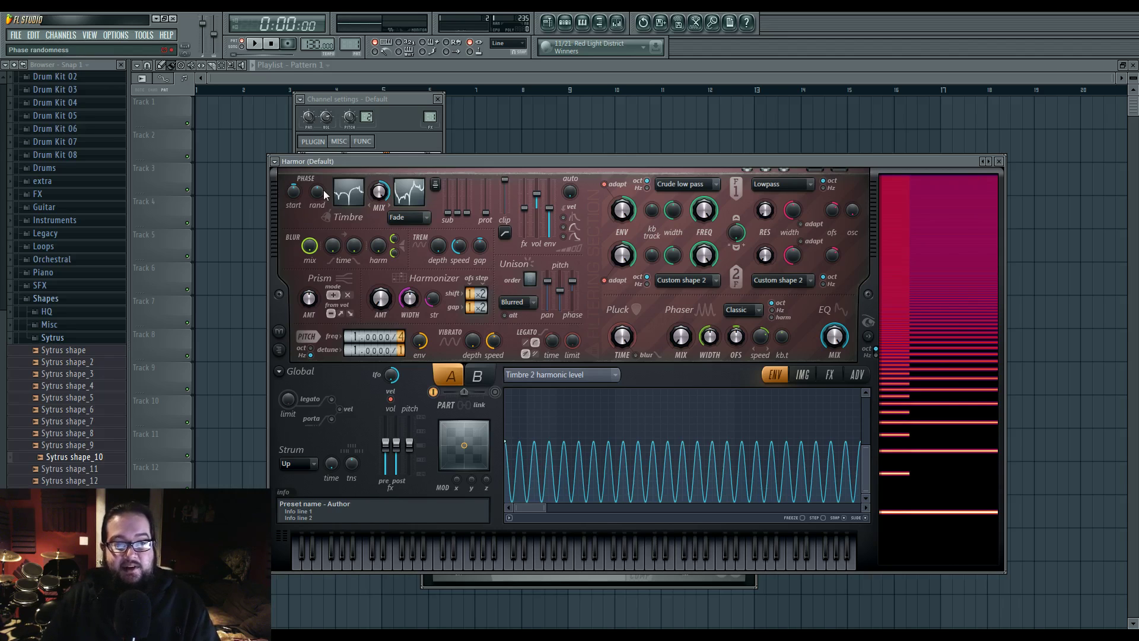
pyautogui.moveTo(317, 191)
pyautogui.mouseDown()
pyautogui.moveTo(318, 225)
pyautogui.moveTo(317, 175)
pyautogui.mouseUp()
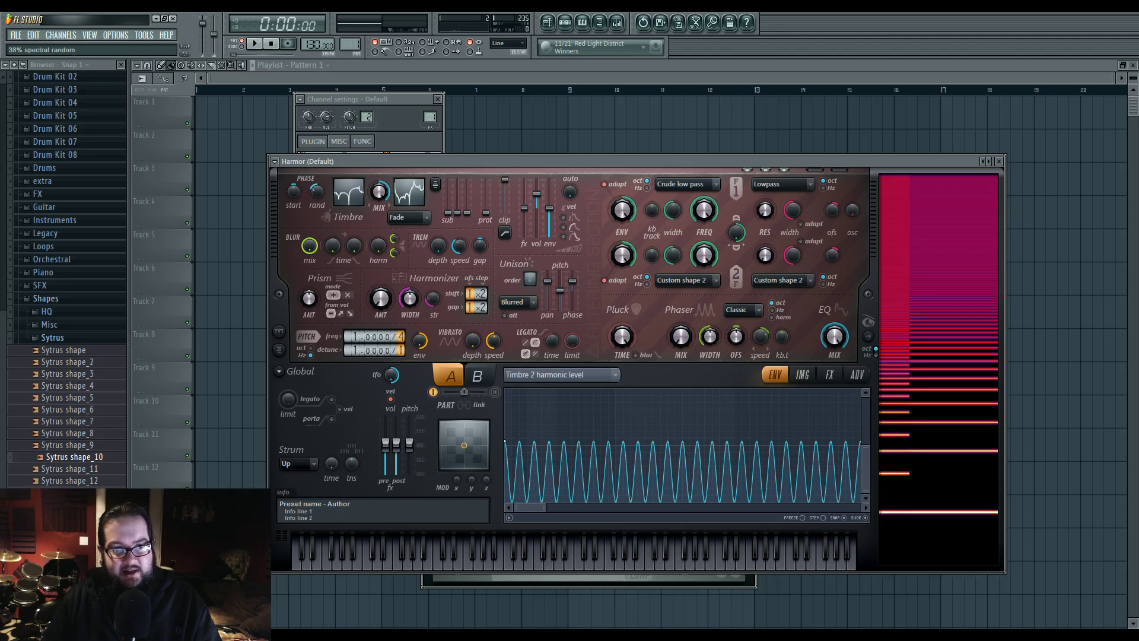
pyautogui.moveTo(317, 191); pyautogui.dragTo(318, 181)
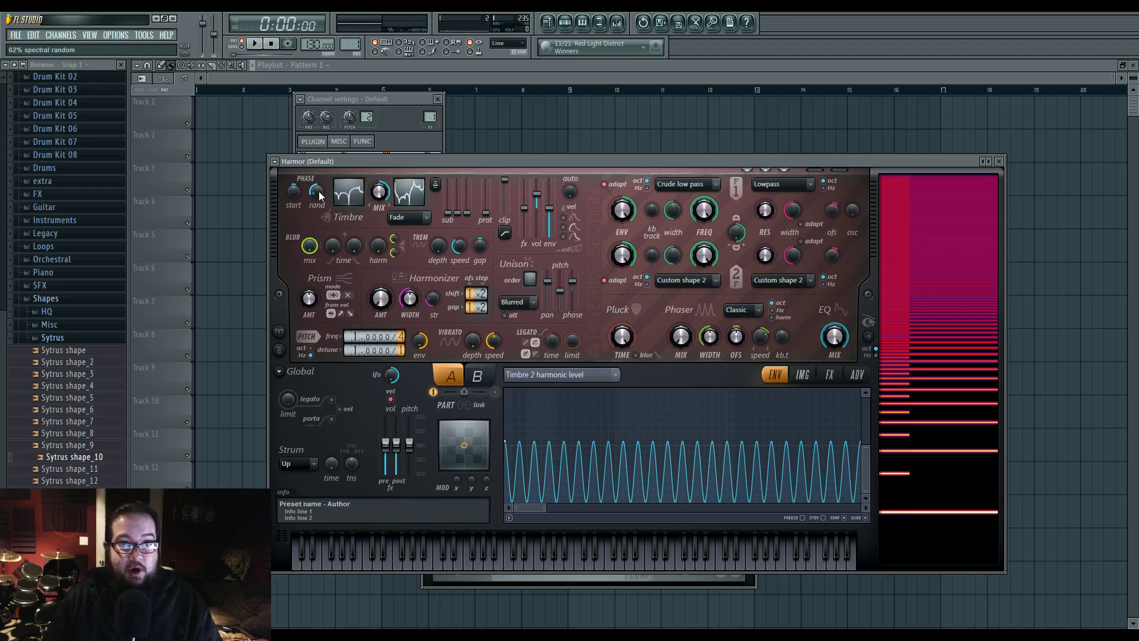
# - Play notes at several pitches while setting the phase randomness to 100% spectral random and sweeping it across its range
pyautogui.press('v')
pyautogui.press('v')
pyautogui.press('r')
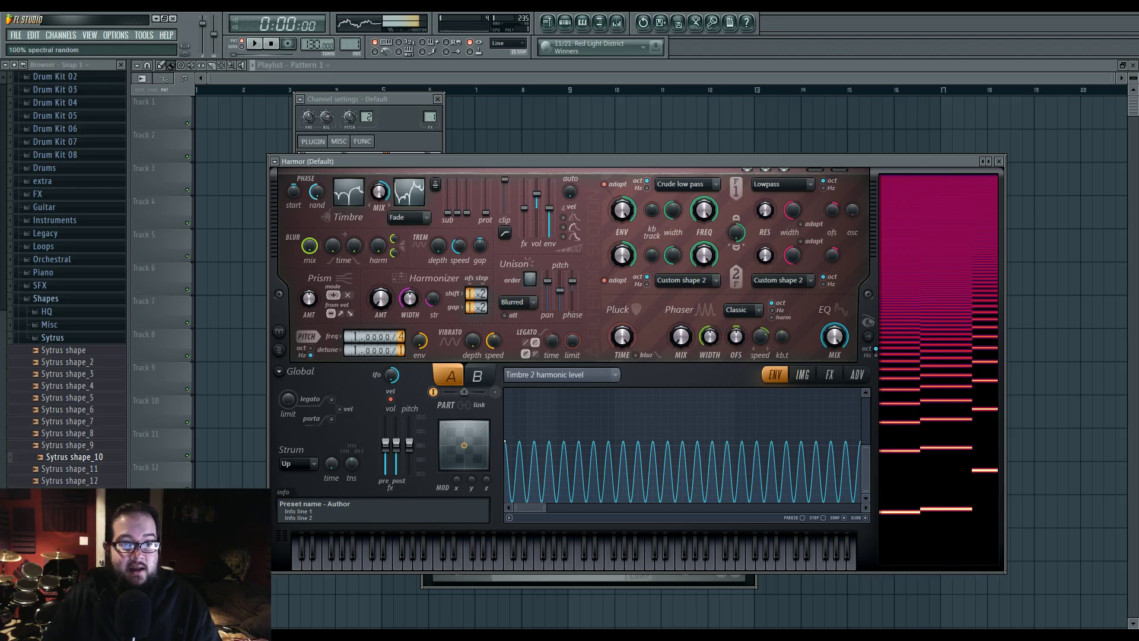
pyautogui.press('r')
pyautogui.press('n')
pyautogui.press('t')
pyautogui.moveTo(319, 196); pyautogui.dragTo(319, 185)
pyautogui.press('b')
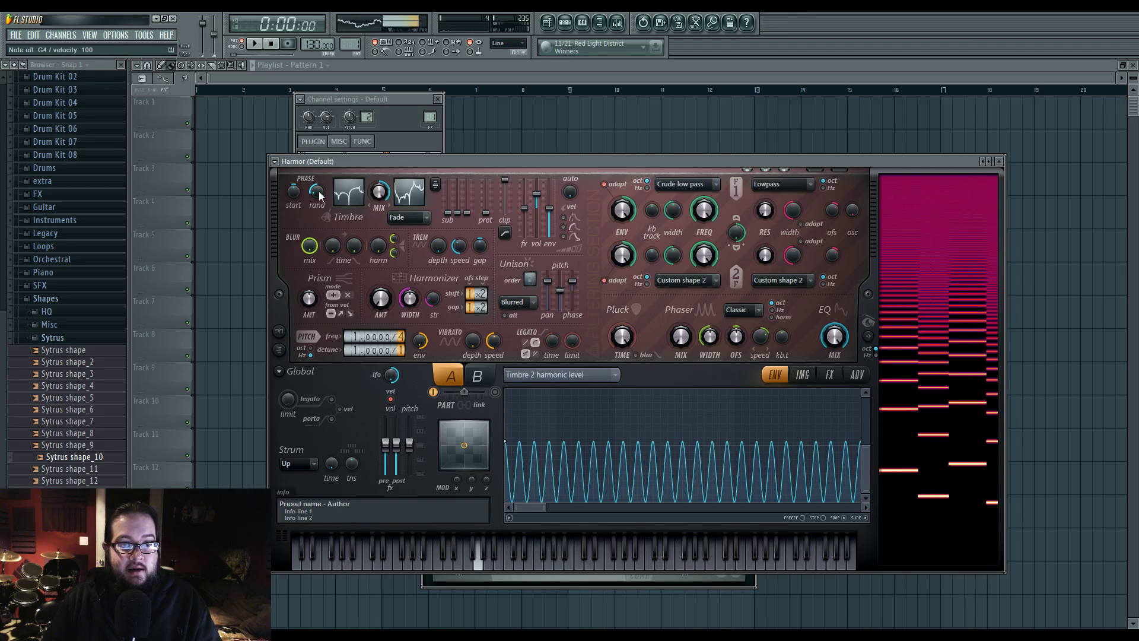
pyautogui.press('v')
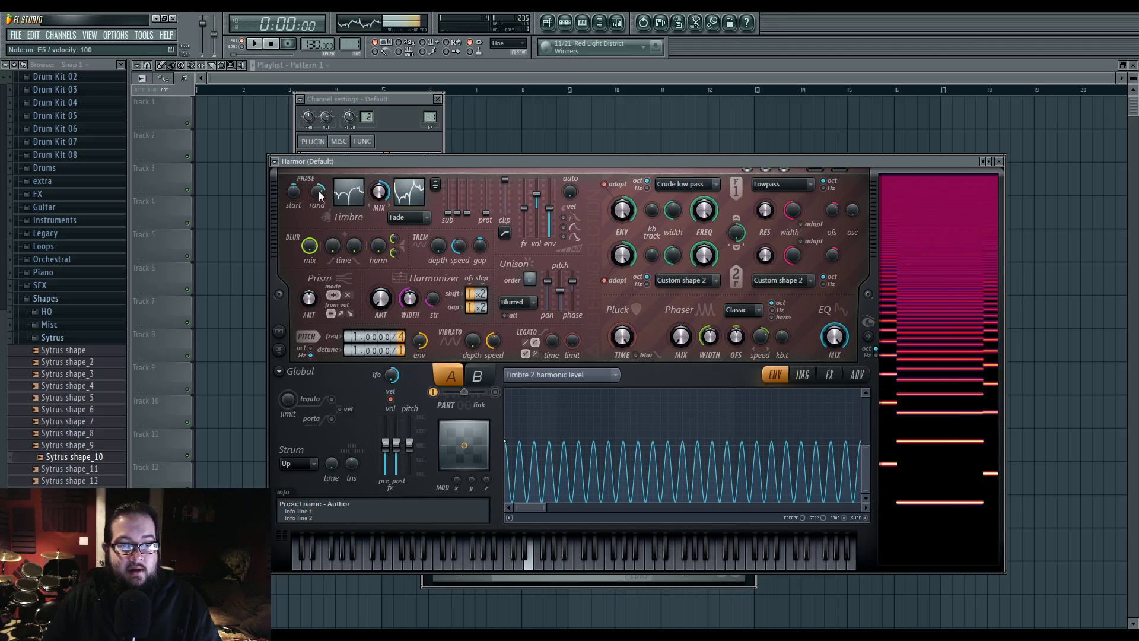
# - Turn the timbre mix toward Timbre 1, return the phase randomness to the spectral side and repeat the F4 note
pyautogui.moveTo(379, 192); pyautogui.dragTo(379, 232)
pyautogui.moveTo(316, 194); pyautogui.dragTo(316, 214)
pyautogui.press('v')
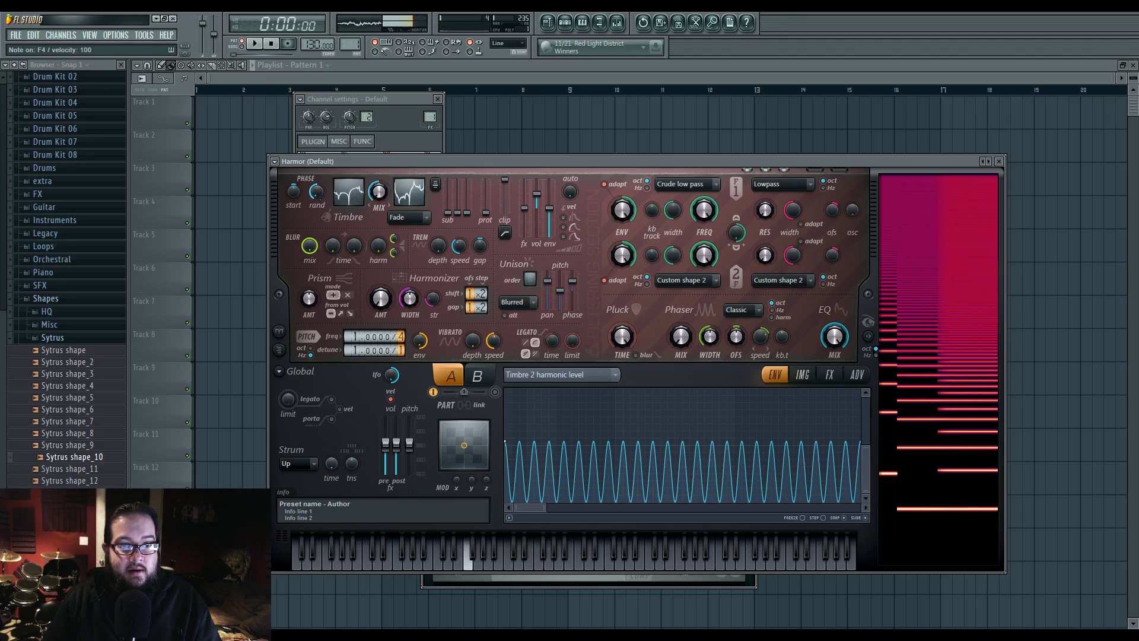
pyautogui.press('v')
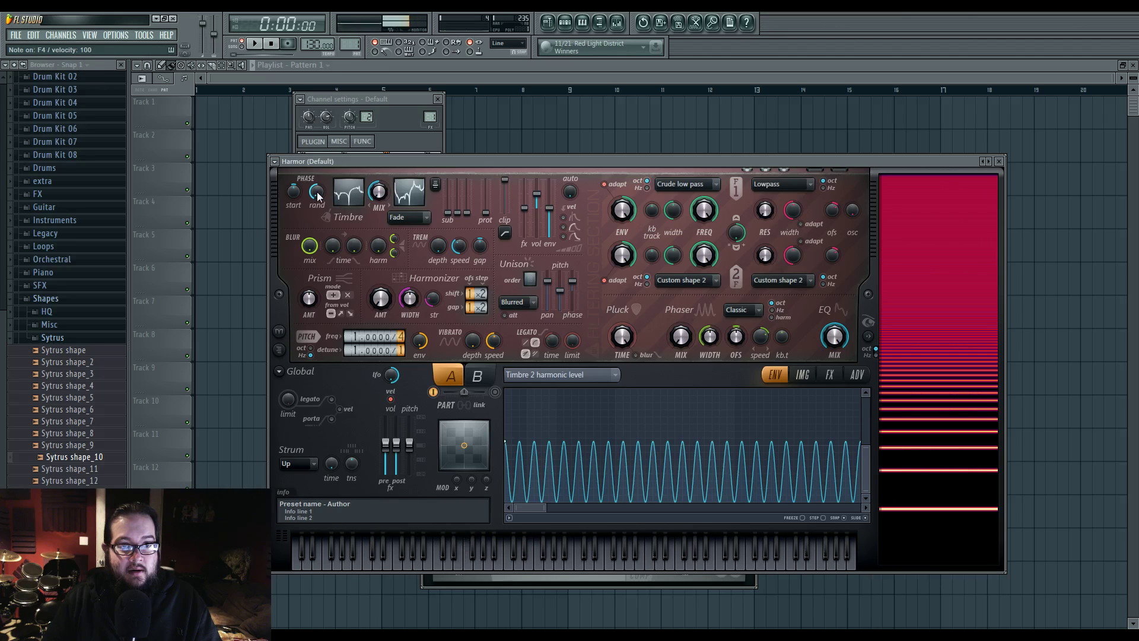
pyautogui.press('v')
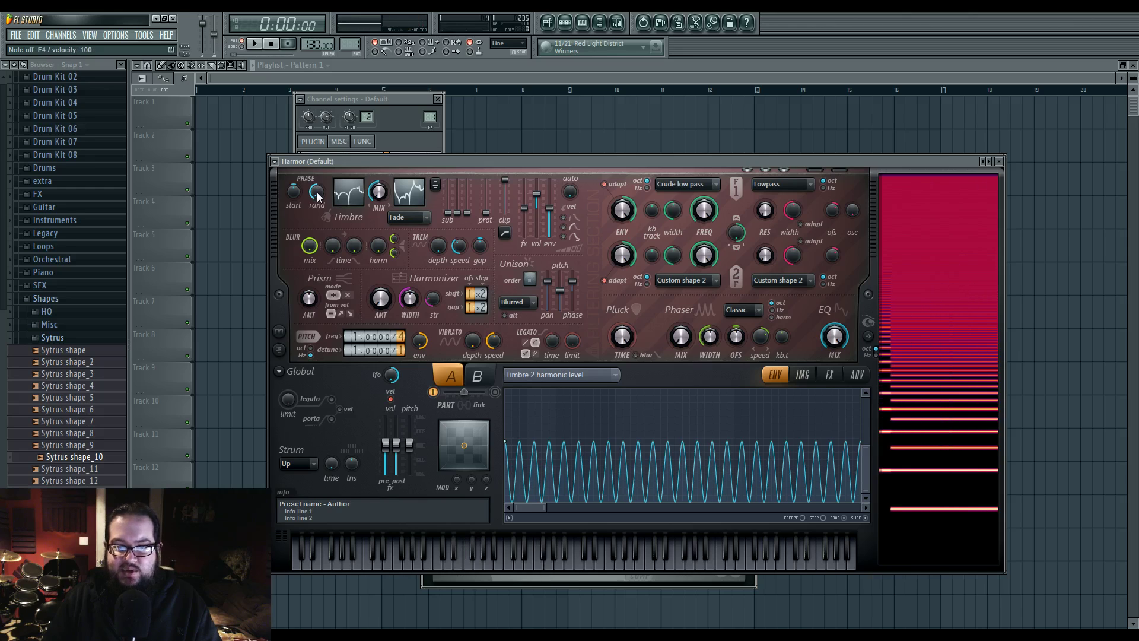
# - Show the effects settings and repeat the F4 note while sweeping the phase randomness between its two sides
pyautogui.click(828, 375)
pyautogui.click(595, 406)
pyautogui.click(602, 480)
pyautogui.press('v')
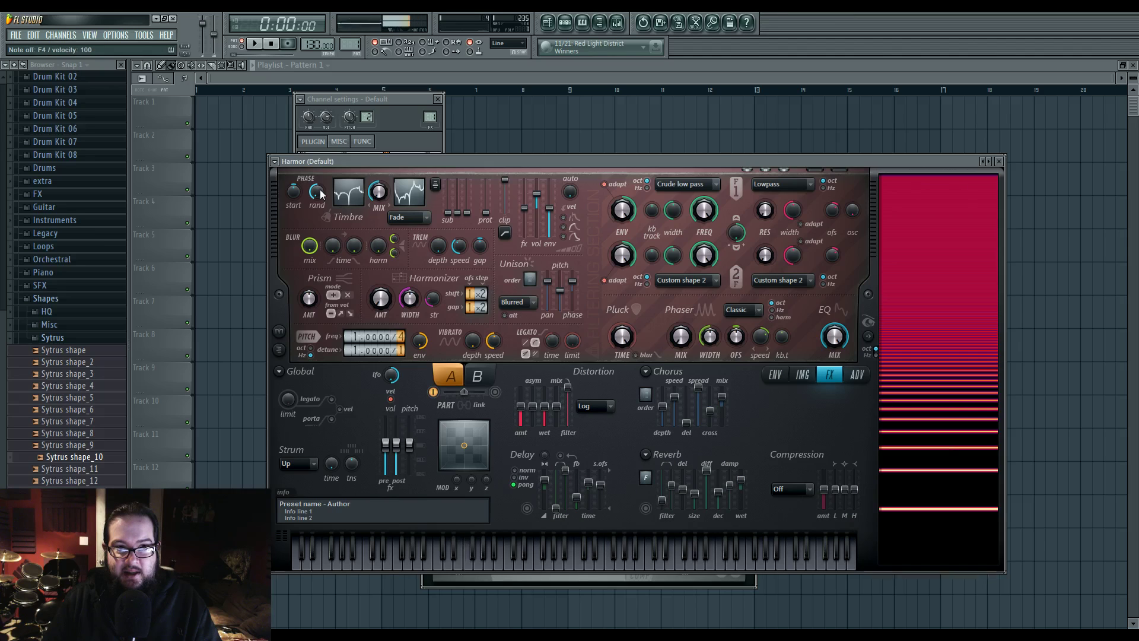
pyautogui.press('v')
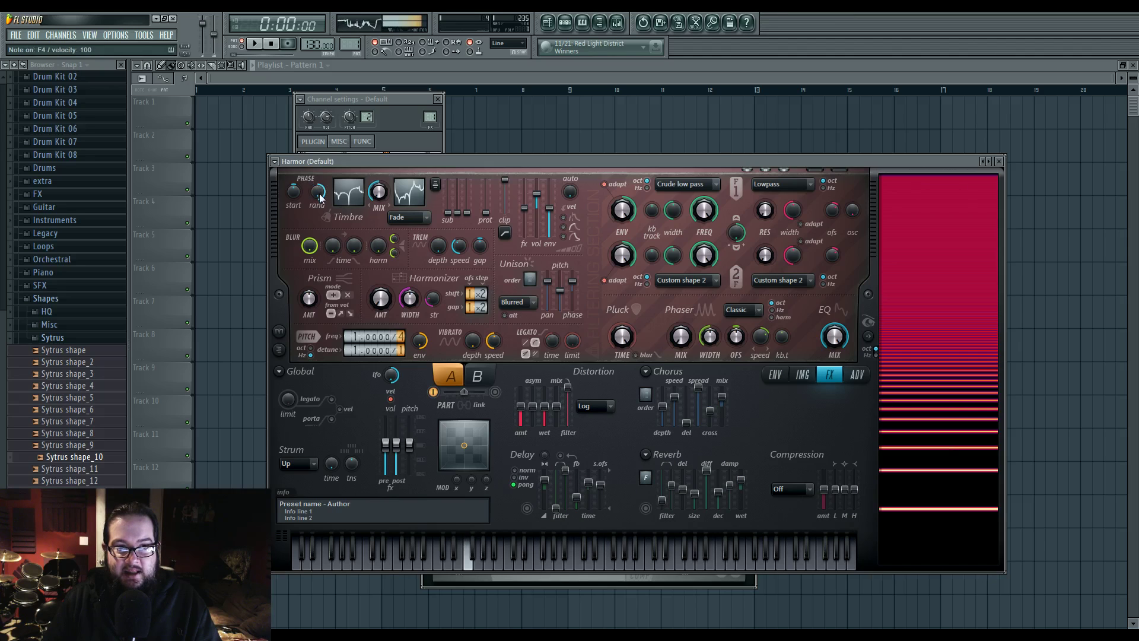
pyautogui.press('v')
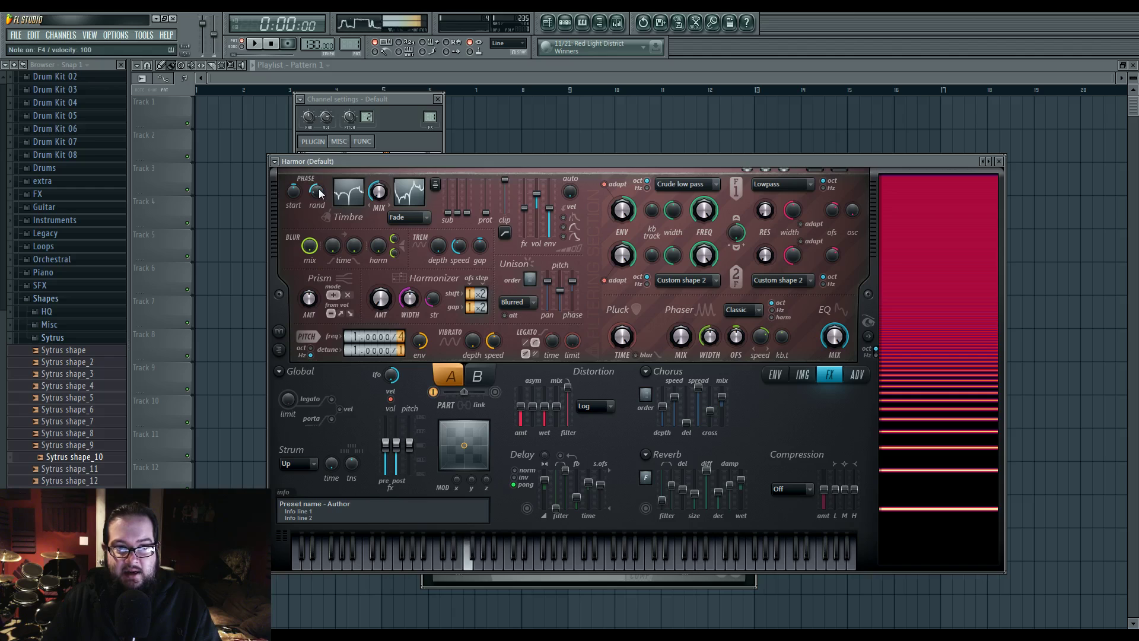
pyautogui.press('r')
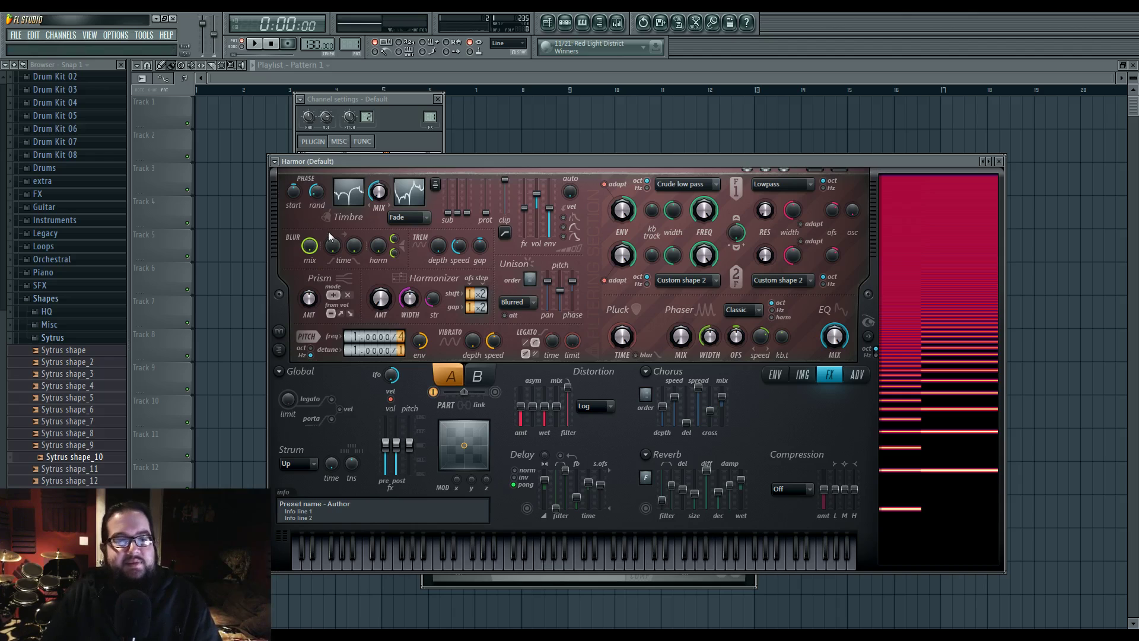
# - Review the Fade blending mode and set the timbre blending mode to Subtract
pyautogui.click(408, 217)
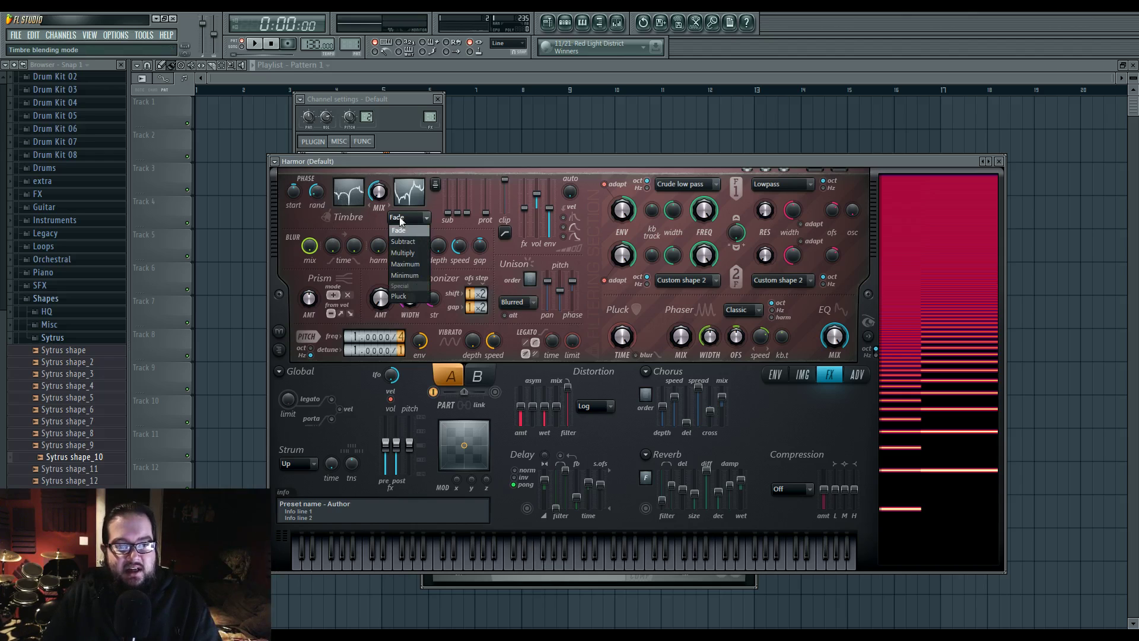
pyautogui.click(411, 231)
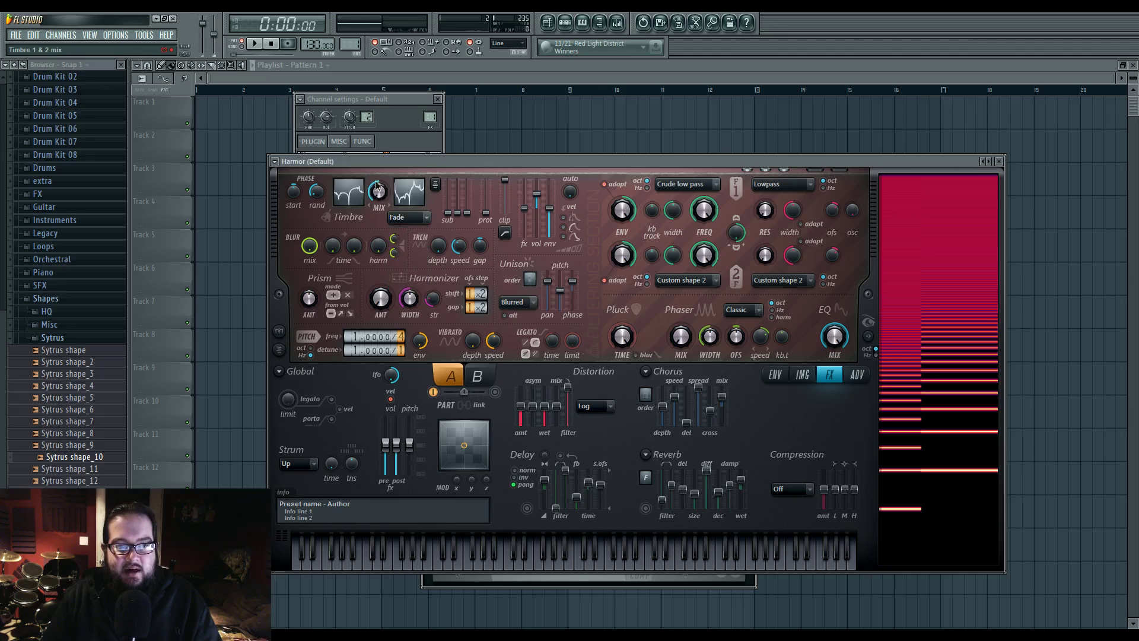
pyautogui.click(403, 194)
pyautogui.click(408, 217)
pyautogui.click(408, 241)
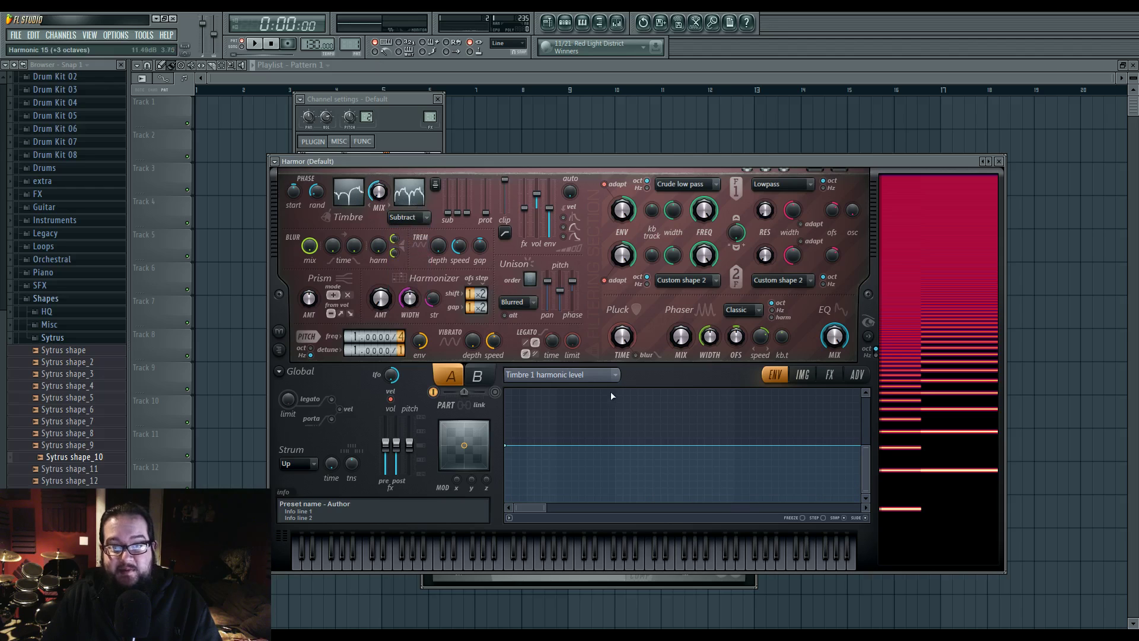
# - Show the Timbre 2 harmonic level graph and sweep the timbre mix to hear the subtract blend
pyautogui.click(605, 375)
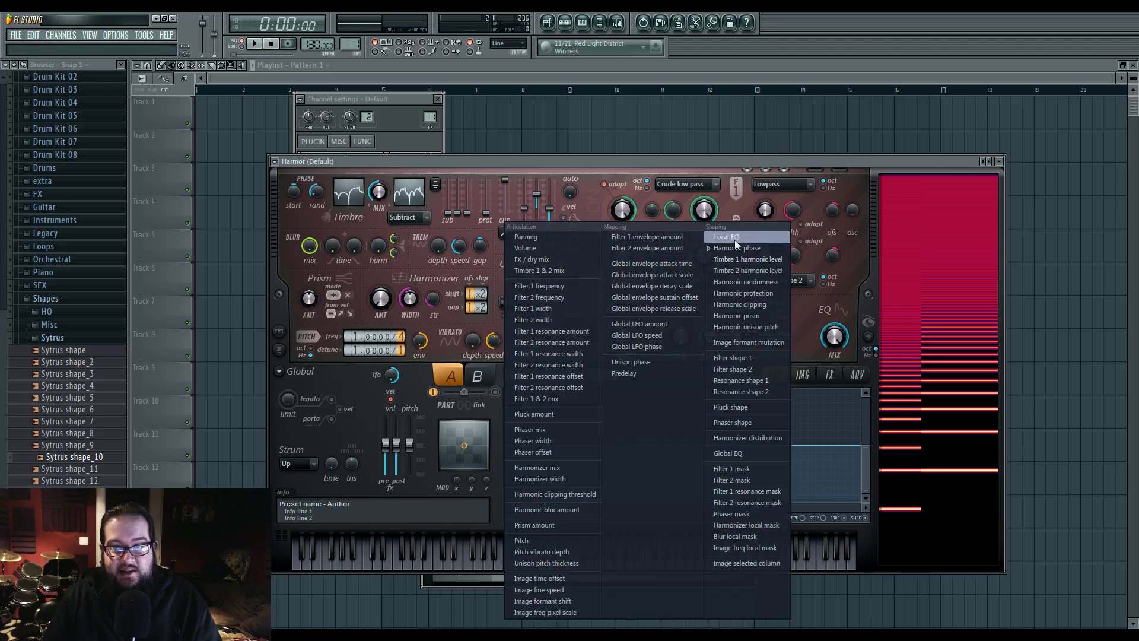
pyautogui.click(522, 182)
pyautogui.rightClick(406, 196)
pyautogui.click(433, 212)
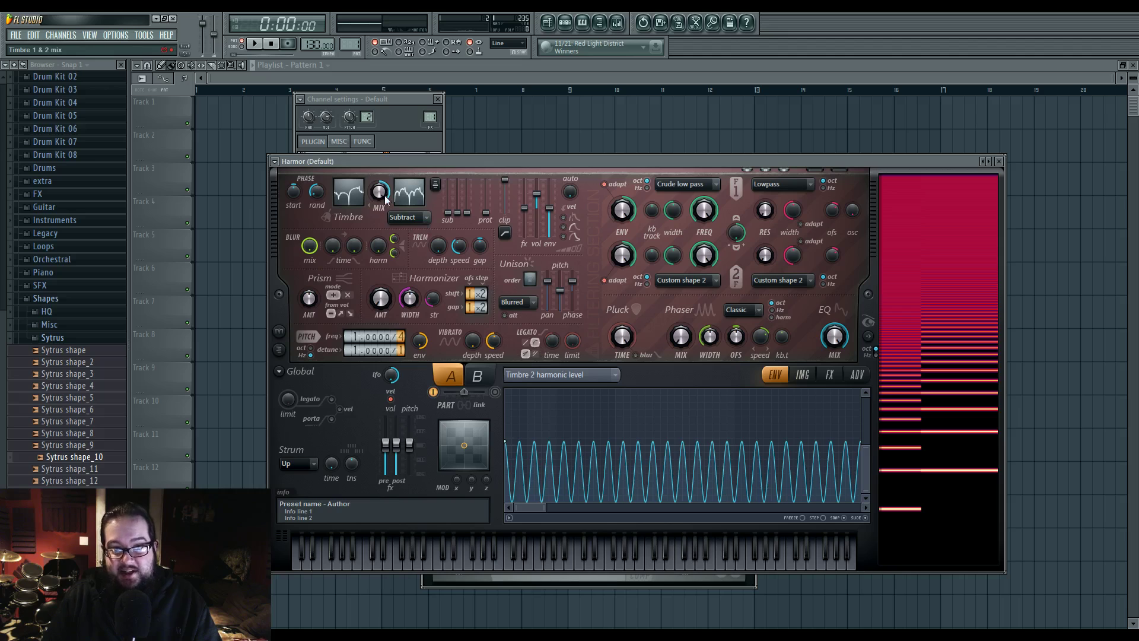
pyautogui.moveTo(385, 195); pyautogui.dragTo(384, 211)
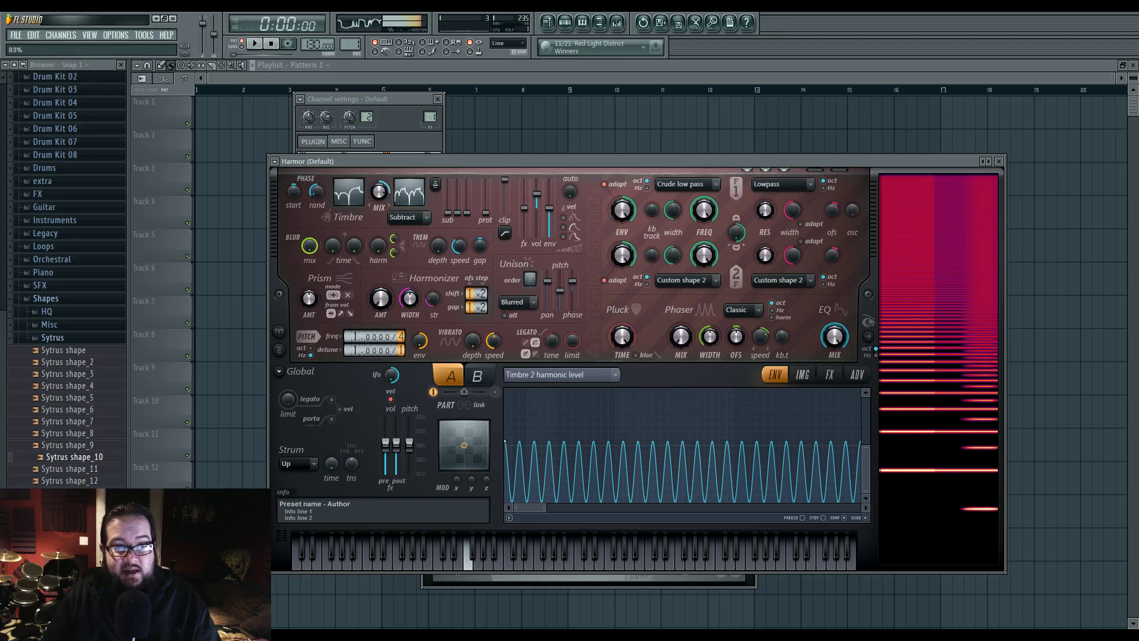
# - Audition the Multiply, Maximum and Minimum timbre blending modes in turn while sweeping the timbre mix
pyautogui.click(408, 217)
pyautogui.click(411, 235)
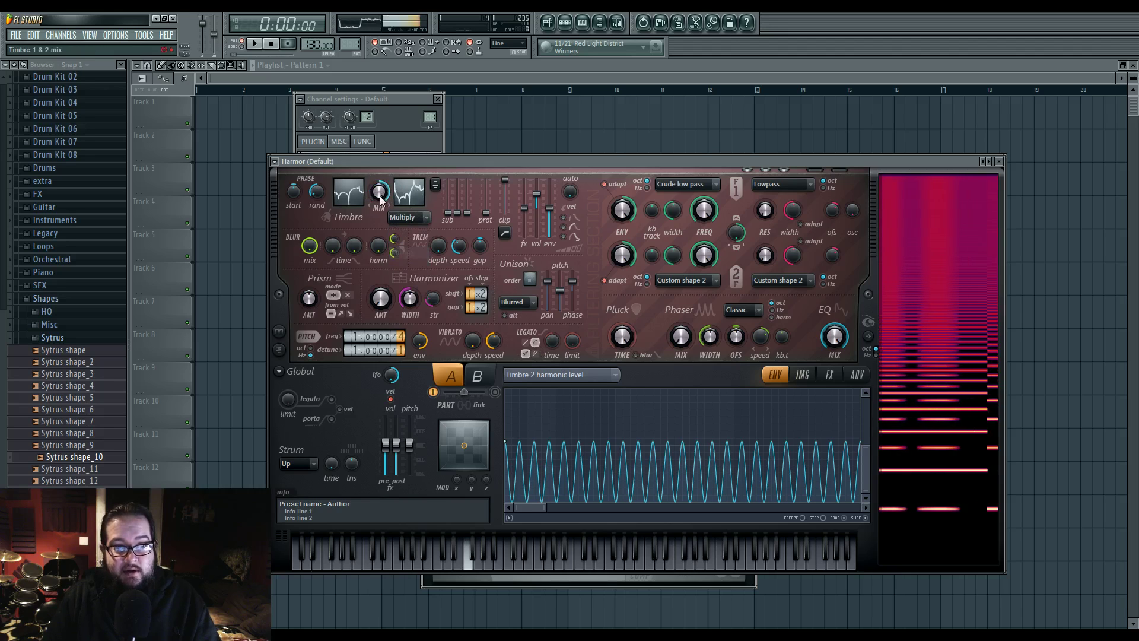
pyautogui.click(407, 218)
pyautogui.click(405, 264)
pyautogui.moveTo(383, 201); pyautogui.dragTo(382, 234)
pyautogui.click(407, 217)
pyautogui.click(416, 275)
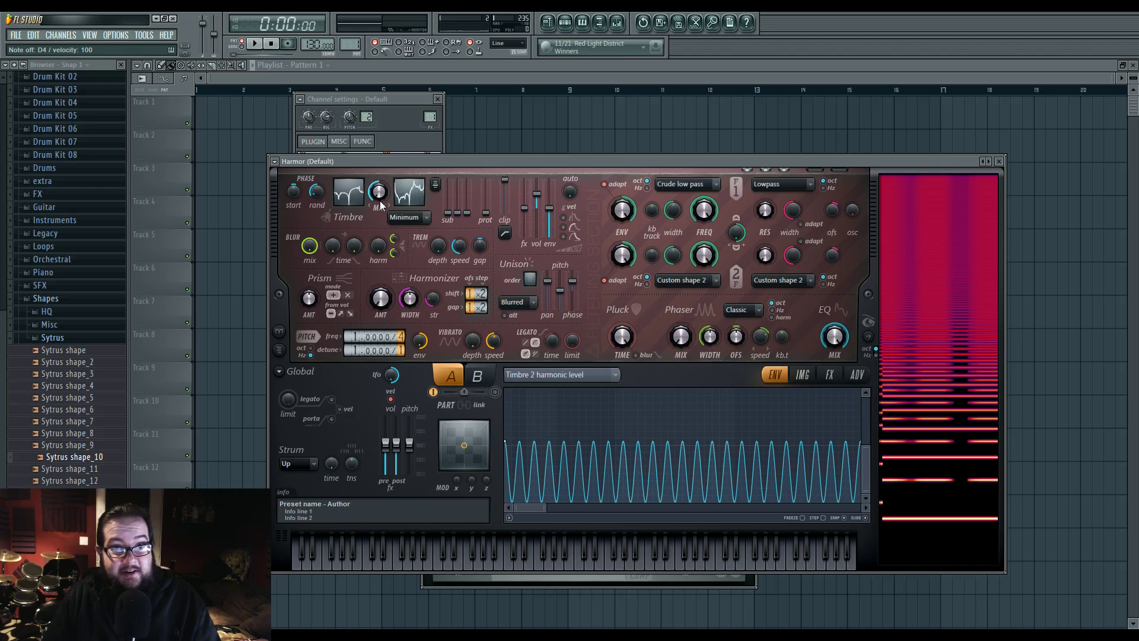
# - Set the timbre blending mode to Pluck and adjust the timbre mix and pluck time while playing notes
pyautogui.click(408, 218)
pyautogui.click(409, 296)
pyautogui.moveTo(379, 192); pyautogui.dragTo(380, 166)
pyautogui.moveTo(621, 337)
pyautogui.mouseDown()
pyautogui.moveTo(622, 314)
pyautogui.moveTo(621, 328)
pyautogui.mouseUp()
pyautogui.moveTo(379, 192); pyautogui.dragTo(379, 169)
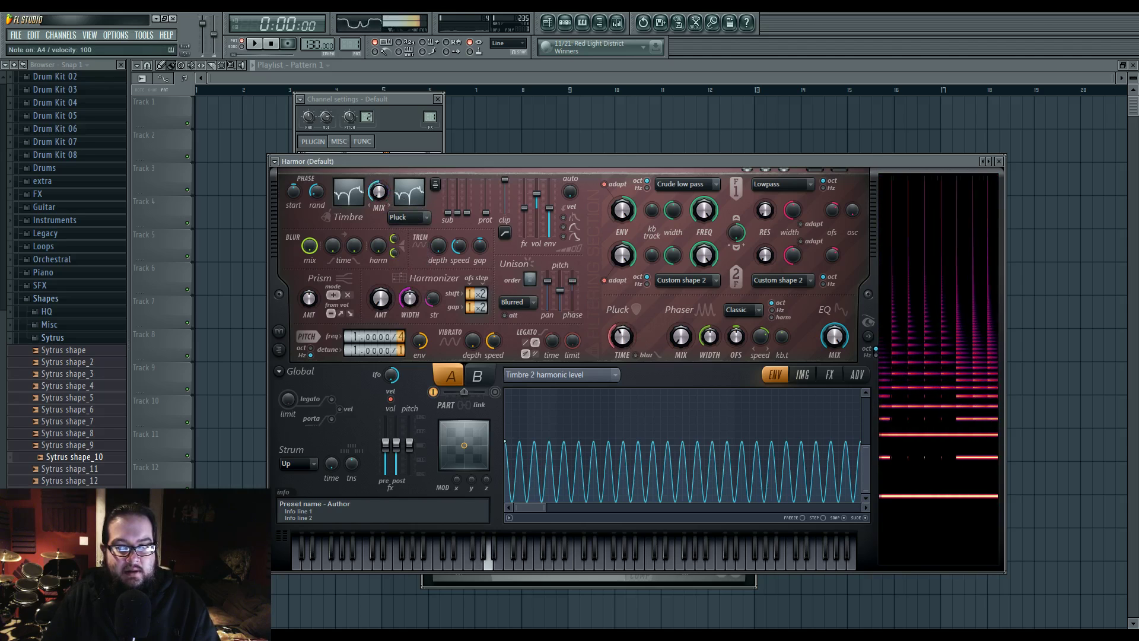
pyautogui.moveTo(622, 337); pyautogui.dragTo(621, 321)
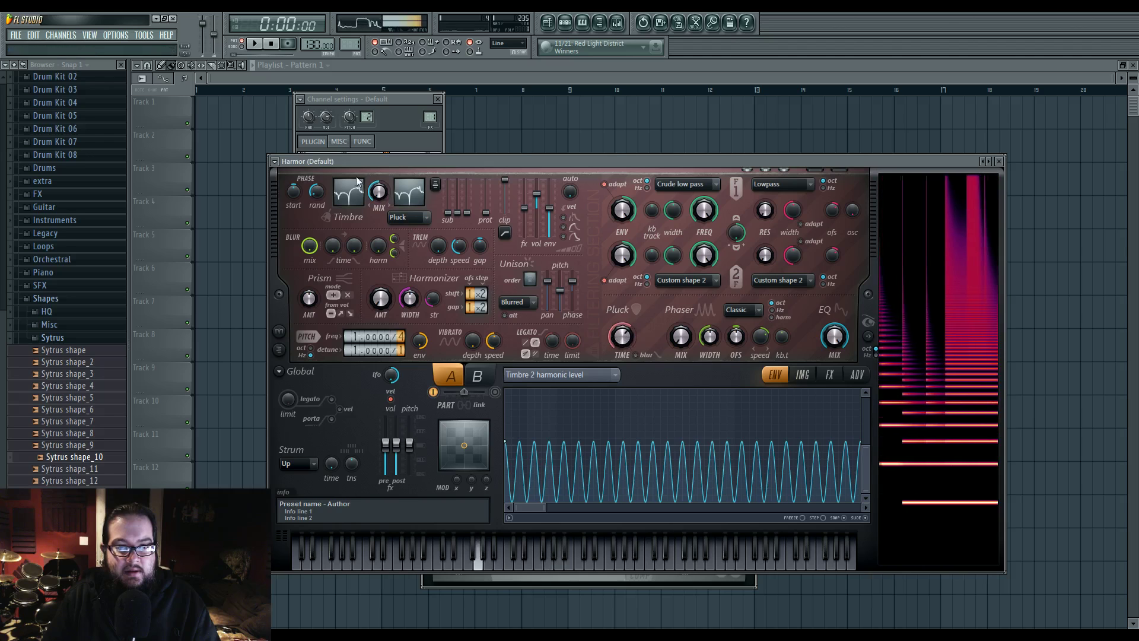
pyautogui.moveTo(378, 191); pyautogui.dragTo(378, 168)
pyautogui.moveTo(626, 337); pyautogui.dragTo(626, 319)
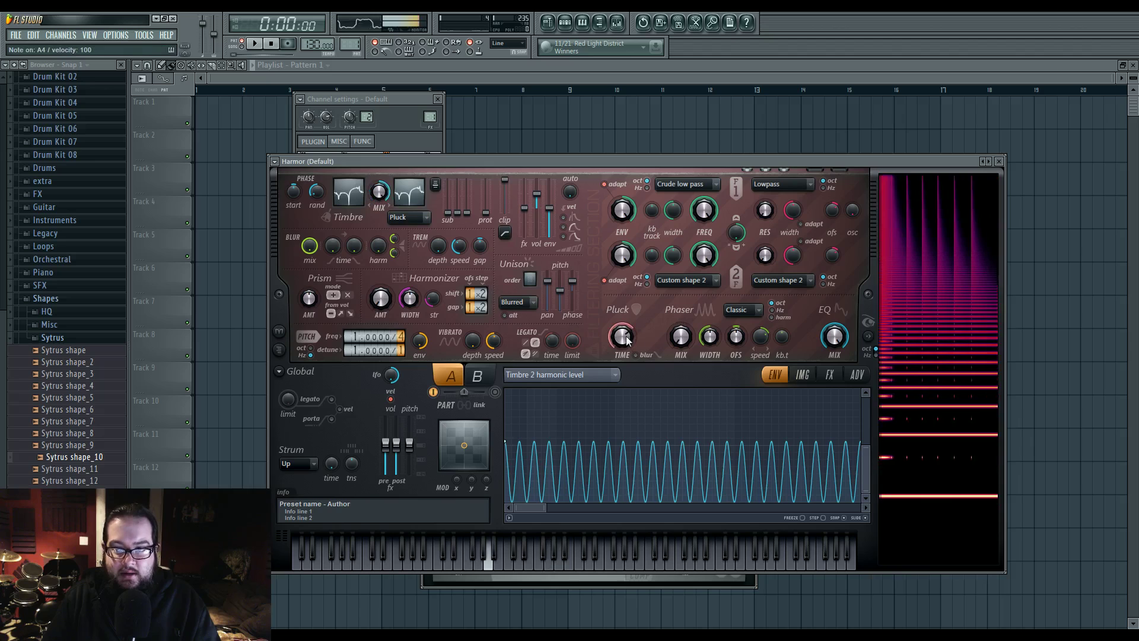
# - Fine-tune the pluck time while auditioning the plucked timbre blend with notes at several pitches
pyautogui.press('n')
pyautogui.moveTo(628, 338)
pyautogui.mouseDown()
pyautogui.moveTo(629, 323)
pyautogui.moveTo(627, 346)
pyautogui.mouseUp()
pyautogui.press('n')
pyautogui.press('n')
pyautogui.press('t')
pyautogui.press('b')
pyautogui.press('x')
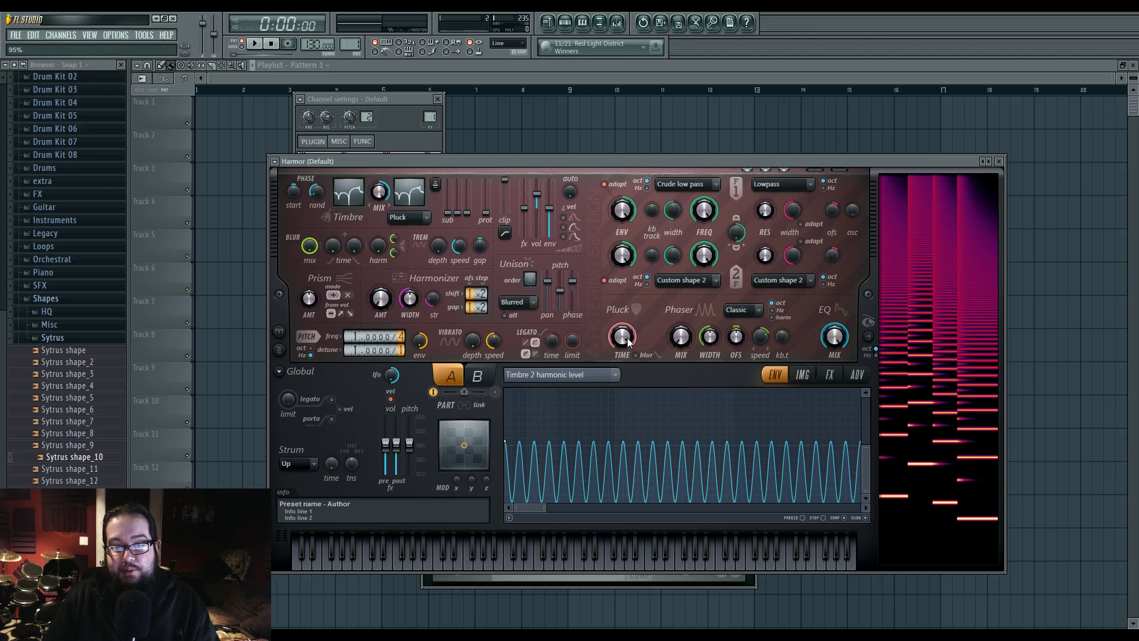
pyautogui.press('b')
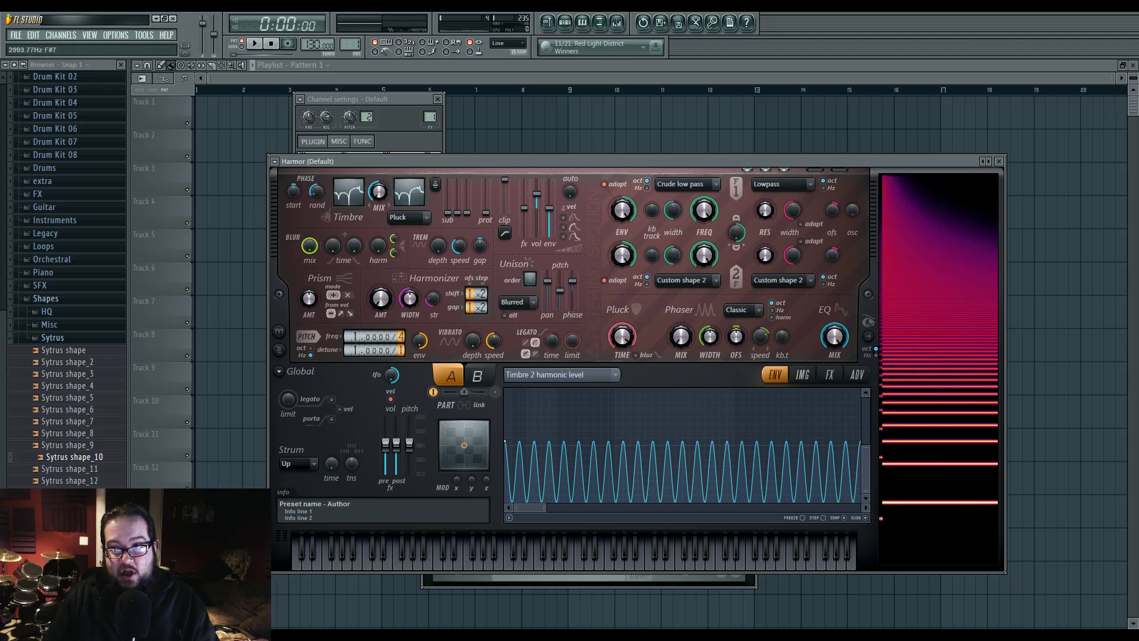
# - Turn the timbre mix toward Timbre 2 and audition the pluck blend with A4, D4 and other notes
pyautogui.moveTo(378, 191); pyautogui.dragTo(379, 132)
pyautogui.press('b')
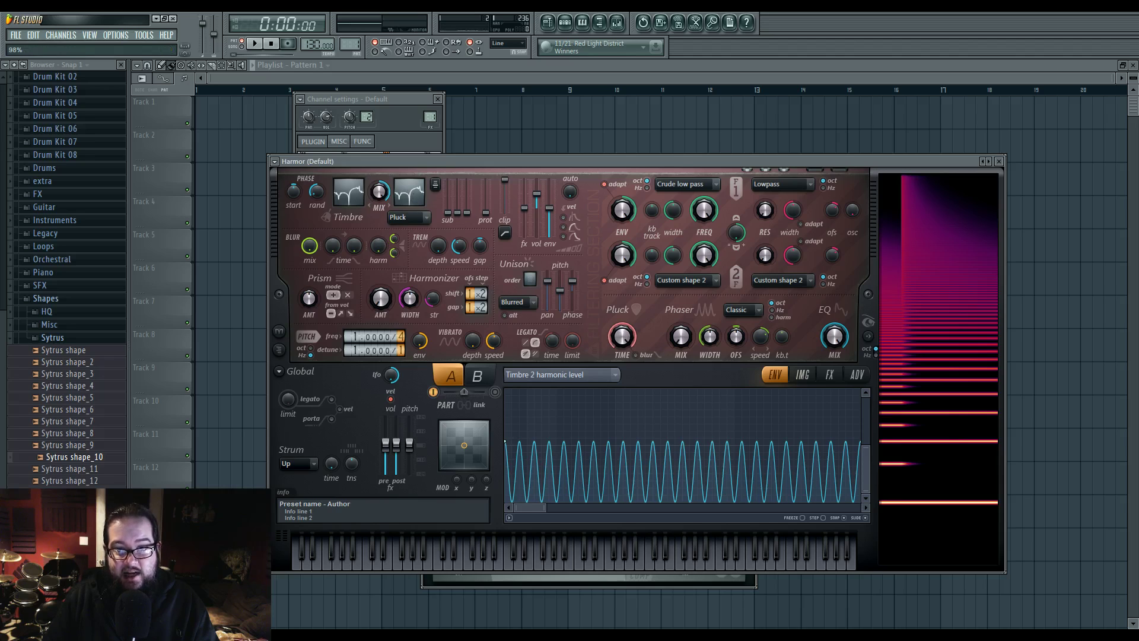
pyautogui.press('r')
pyautogui.press('n')
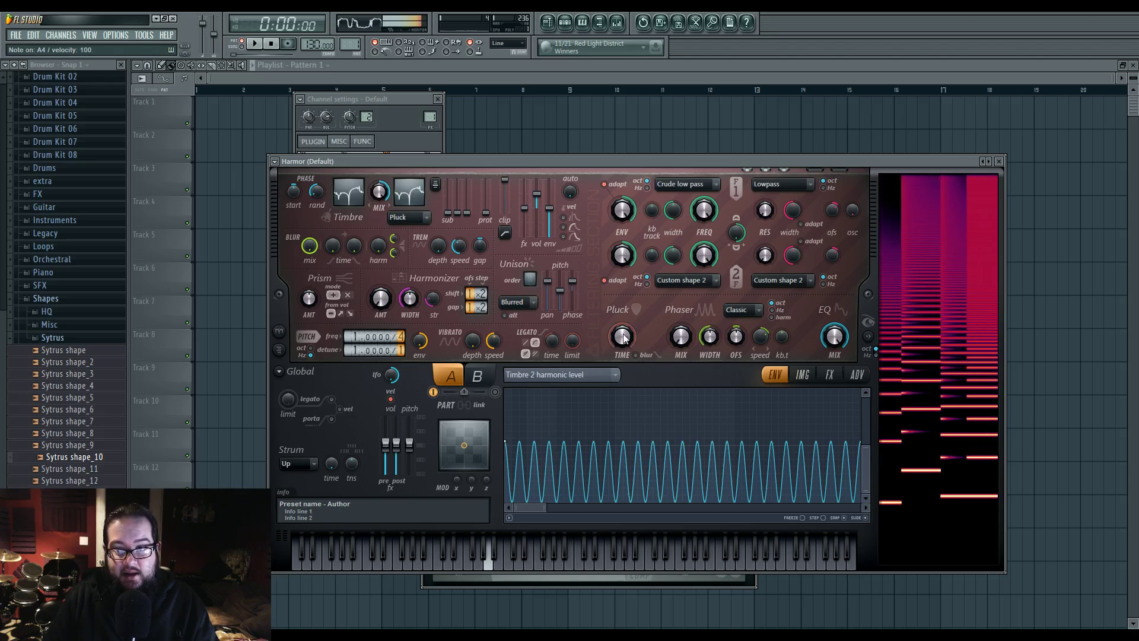
pyautogui.press('x')
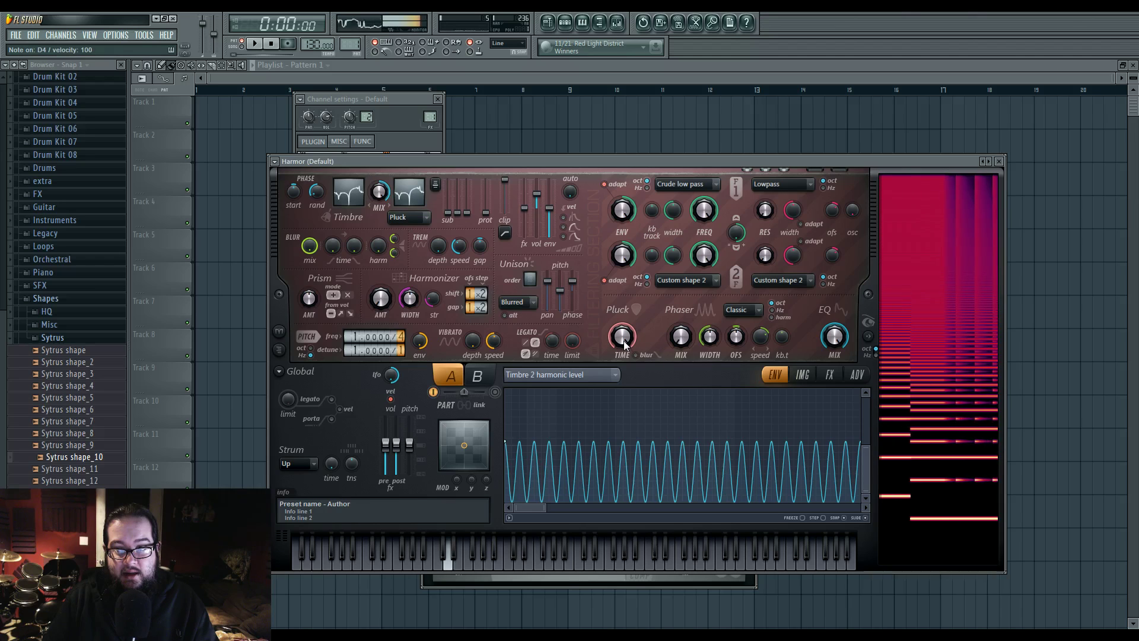
pyautogui.press('c')
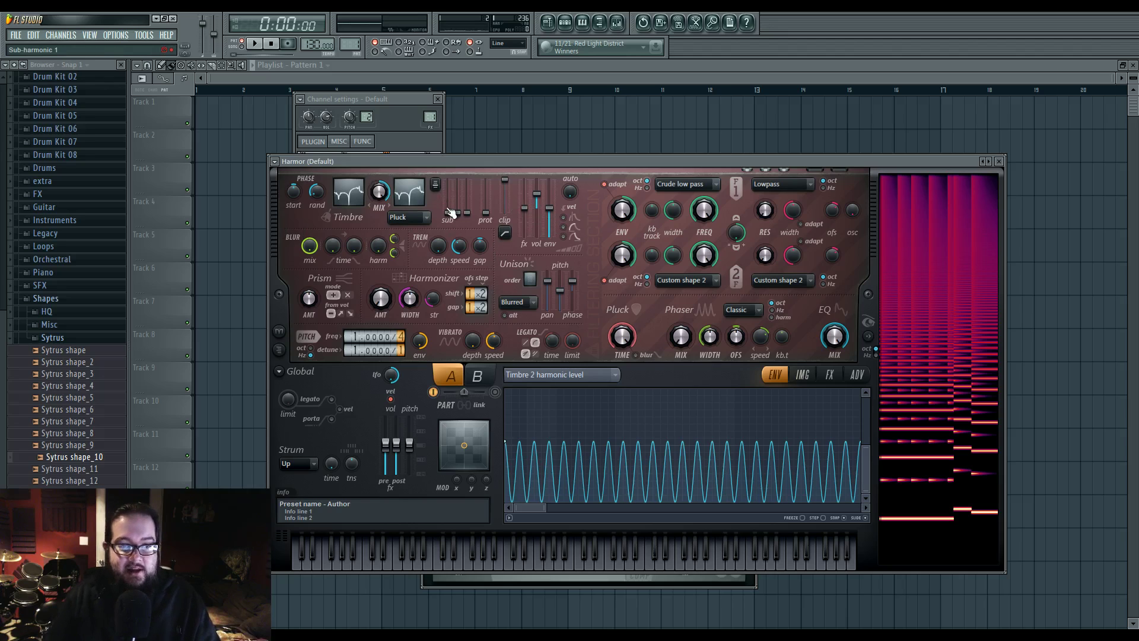
# - Reload the Default preset to clear the blending, phase and pluck changes
pyautogui.click(275, 162)
pyautogui.moveTo(292, 193)
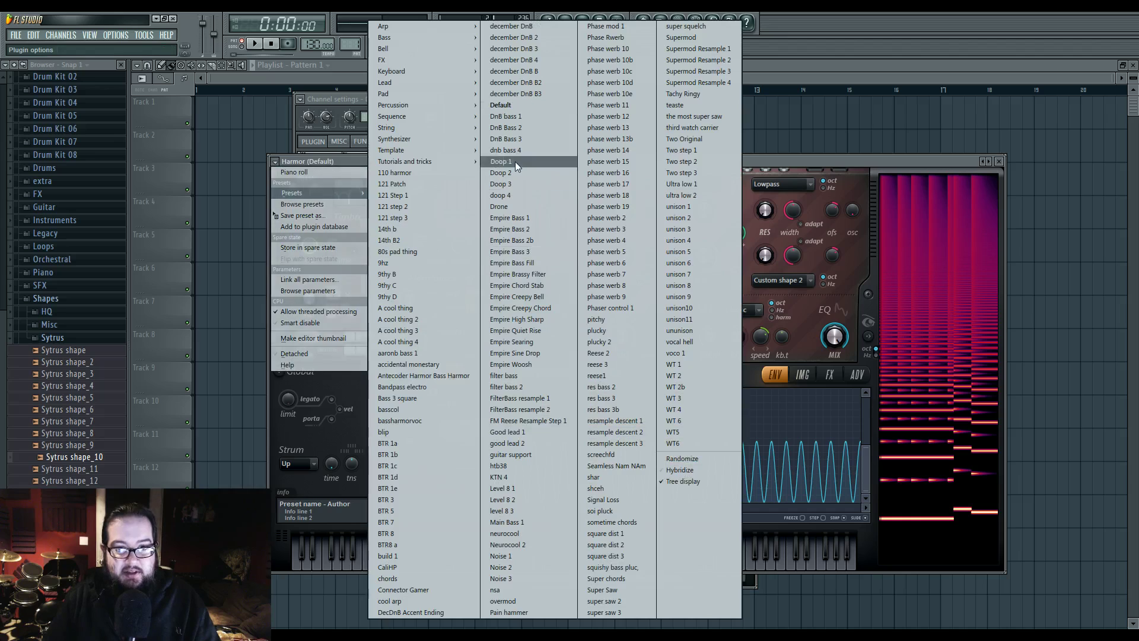
pyautogui.click(508, 106)
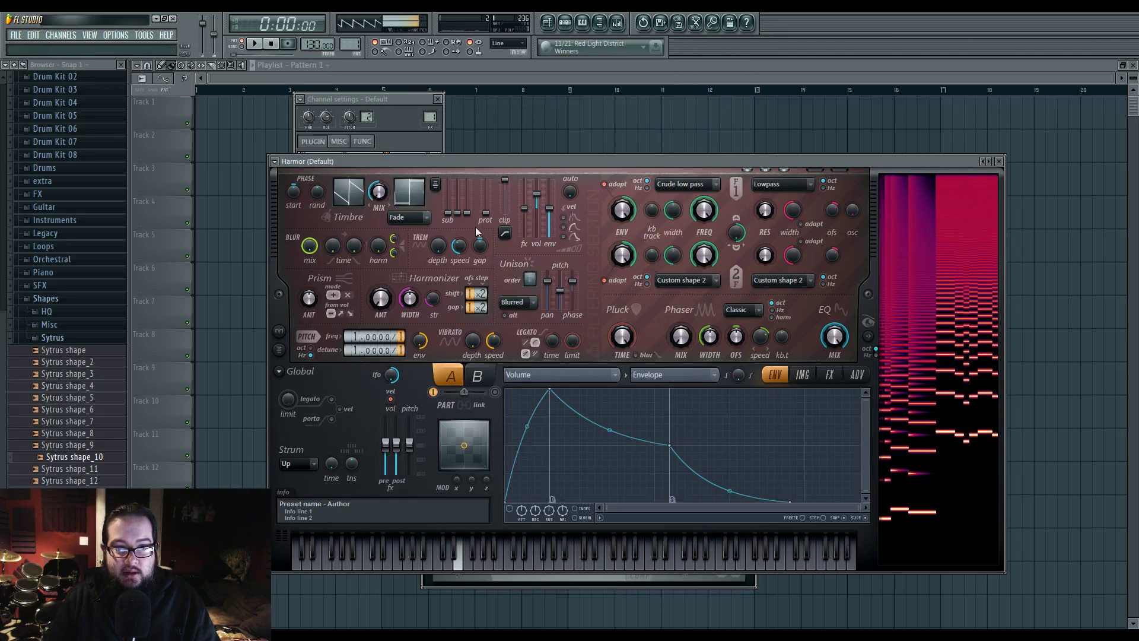
# - Try the sub-harmonic levels one by one and leave only sub-harmonic 3 raised to its maximum
pyautogui.moveTo(449, 213)
pyautogui.mouseDown()
pyautogui.moveTo(449, 180)
pyautogui.moveTo(449, 214)
pyautogui.moveTo(466, 183)
pyautogui.moveTo(466, 212)
pyautogui.moveTo(467, 181)
pyautogui.moveTo(467, 214)
pyautogui.mouseUp()
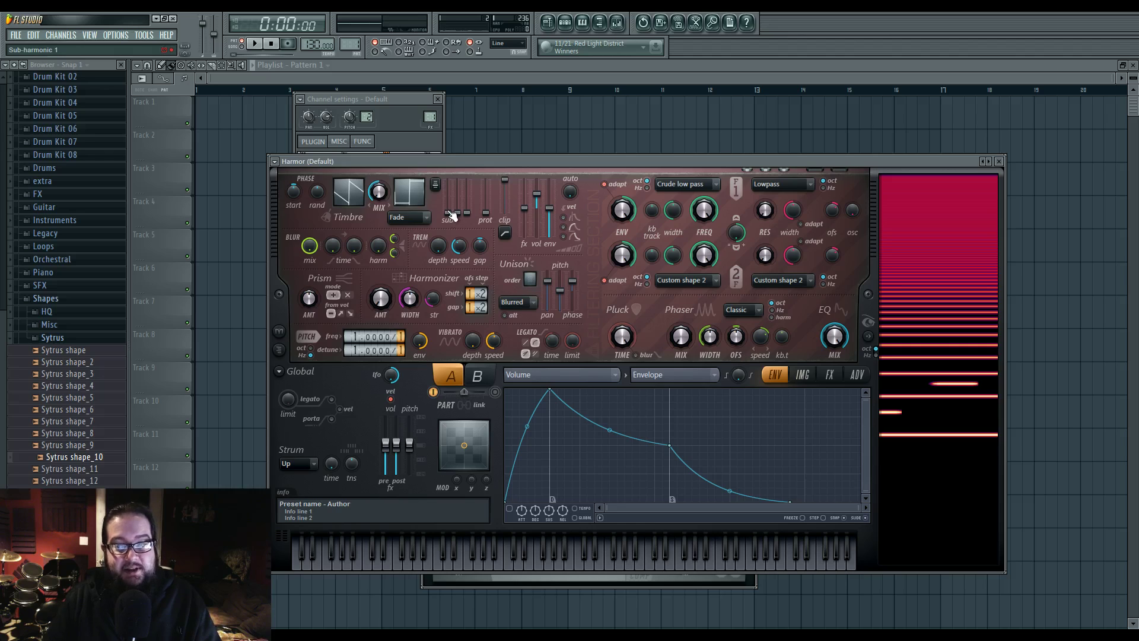
pyautogui.moveTo(451, 215); pyautogui.dragTo(473, 184)
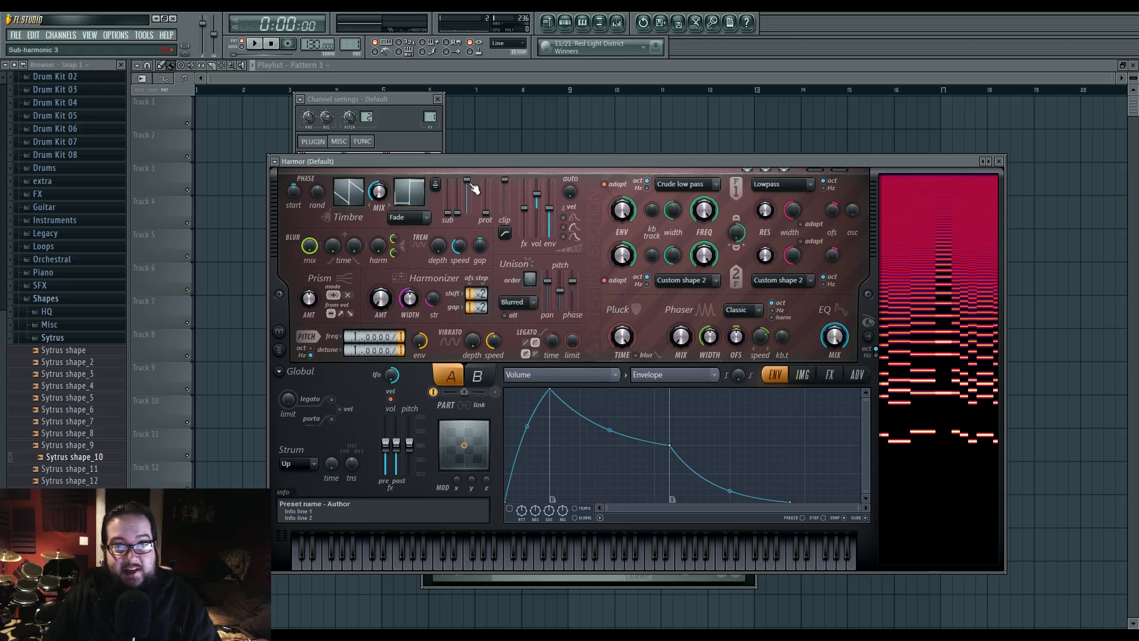
# - Audition the raised sub-harmonic 3 by playing a run of notes up and down
pyautogui.press('v')
pyautogui.press('r')
pyautogui.press('b')
pyautogui.press('c')
pyautogui.press('x')
pyautogui.press('z')
pyautogui.press('c')
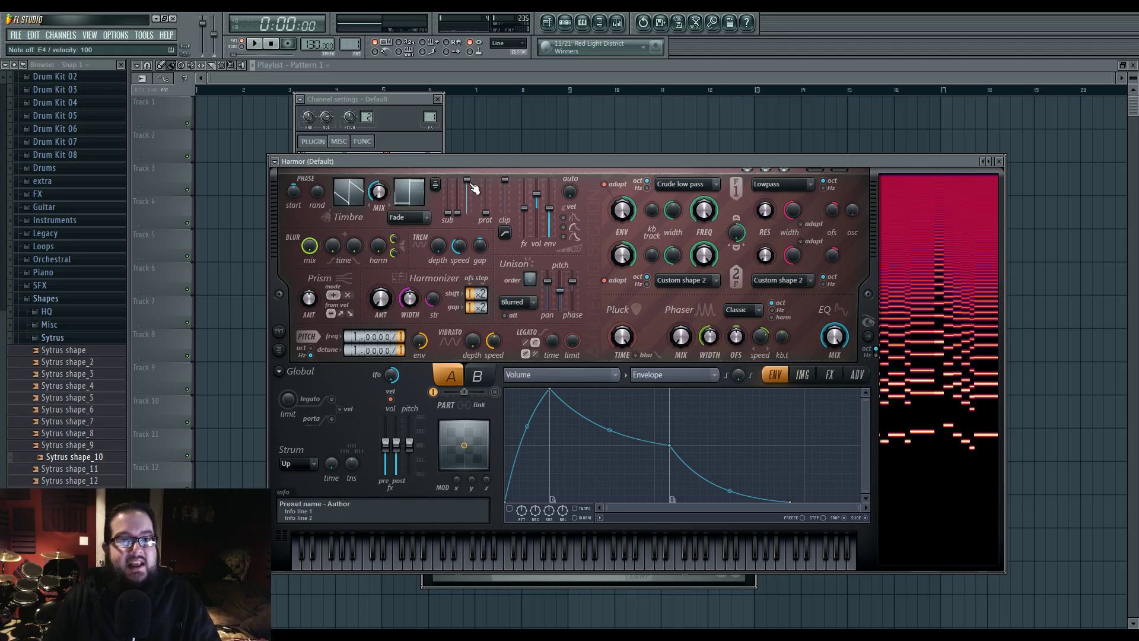
# - Switch the sub-harmonic configuration to Below fundamental and try the three sub-harmonic levels in turn
pyautogui.click(438, 185)
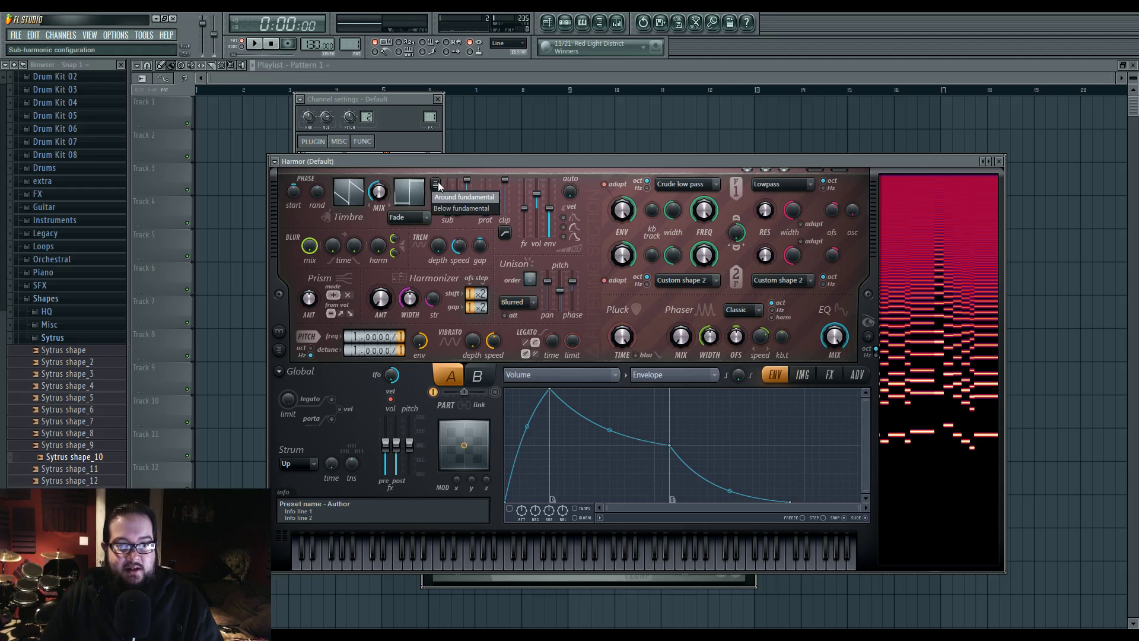
pyautogui.click(461, 209)
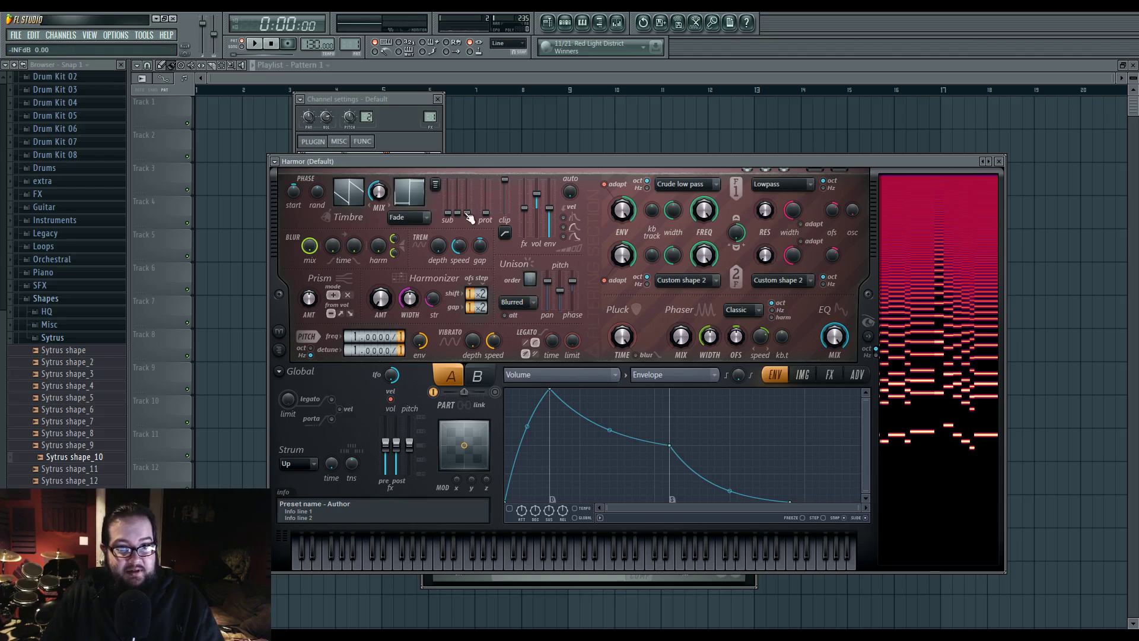
pyautogui.moveTo(457, 213)
pyautogui.mouseDown()
pyautogui.moveTo(458, 179)
pyautogui.moveTo(457, 213)
pyautogui.moveTo(468, 179)
pyautogui.moveTo(468, 212)
pyautogui.mouseUp()
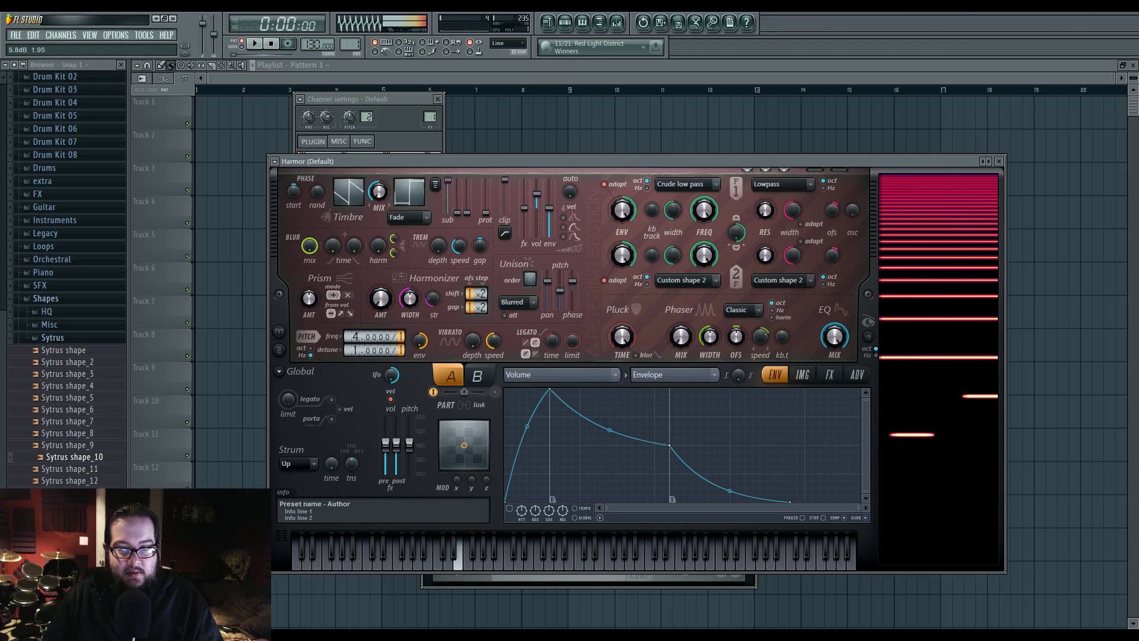
pyautogui.moveTo(467, 213)
pyautogui.mouseDown()
pyautogui.moveTo(467, 179)
pyautogui.moveTo(457, 184)
pyautogui.mouseUp()
pyautogui.moveTo(447, 212); pyautogui.dragTo(447, 182)
pyautogui.moveTo(457, 184); pyautogui.dragTo(457, 188)
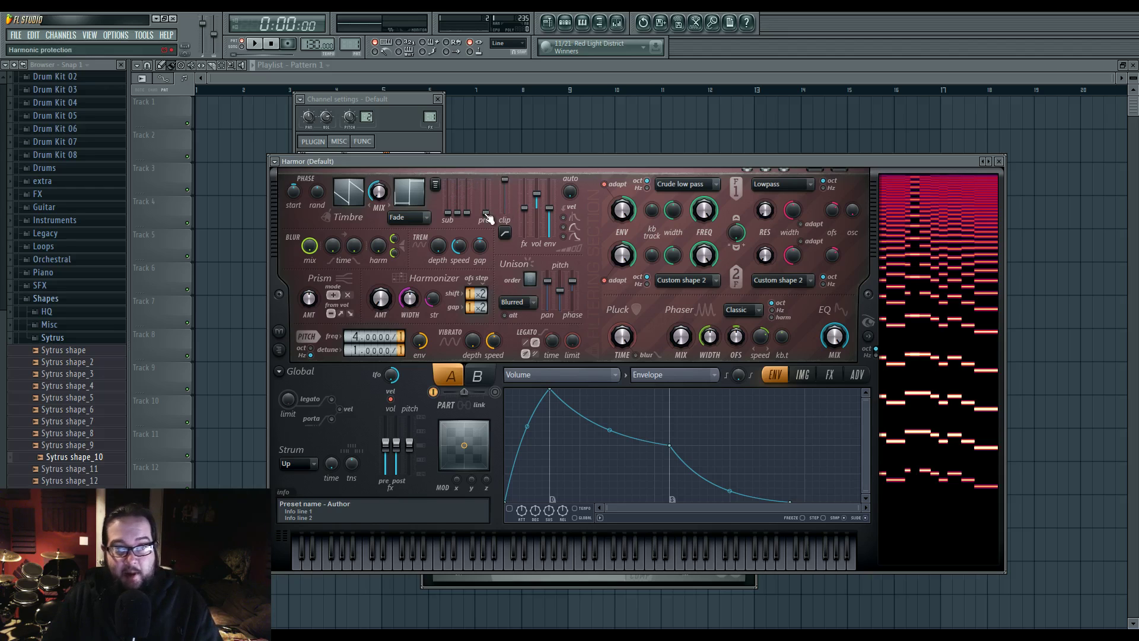
# - Lower the filter 1 frequency to 0% and raise harmonic protection to its maximum, auditioning with a melody
pyautogui.moveTo(486, 210); pyautogui.dragTo(491, 183)
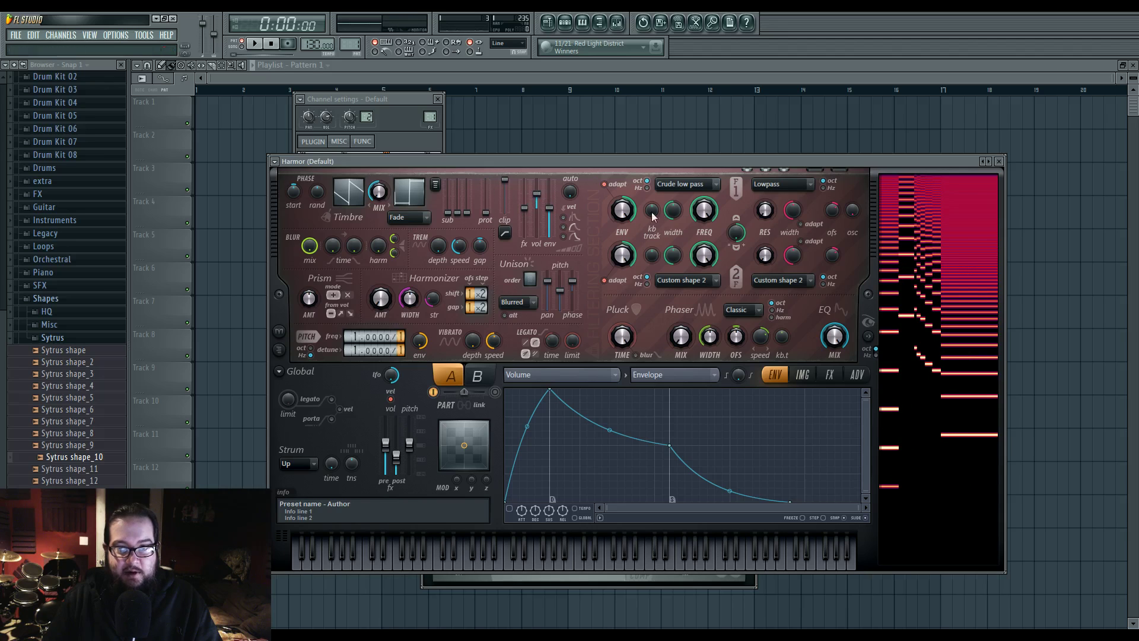
pyautogui.moveTo(704, 210); pyautogui.dragTo(704, 279)
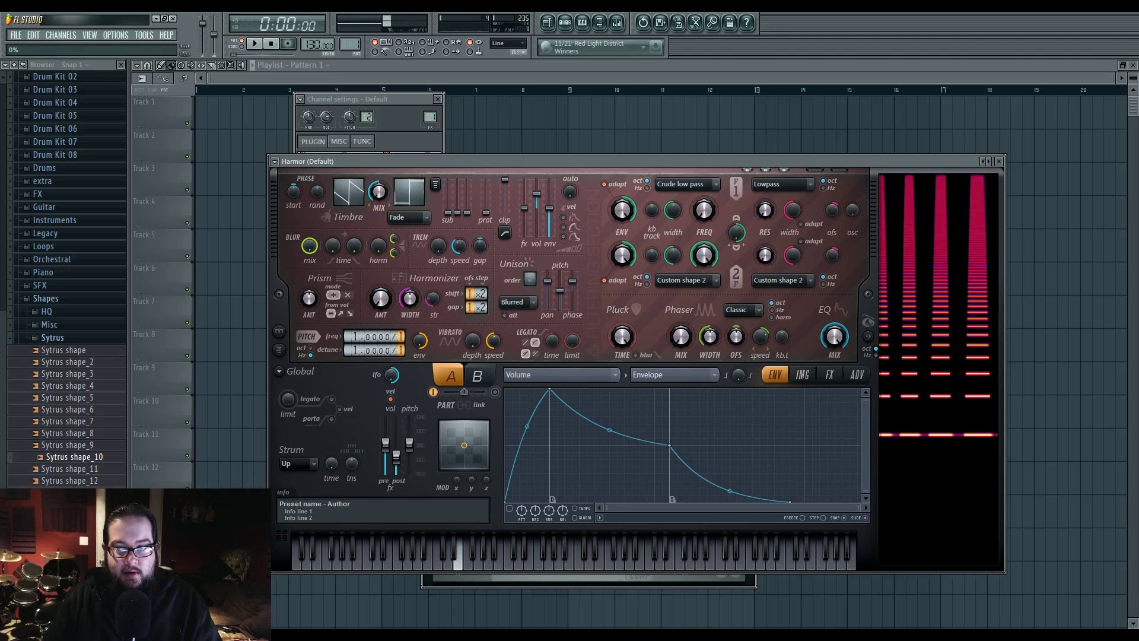
pyautogui.press('x')
pyautogui.press('z')
pyautogui.press('v')
pyautogui.press('c')
pyautogui.press('x')
pyautogui.press('c')
pyautogui.press('v')
pyautogui.press('b')
pyautogui.press('r')
pyautogui.press('b')
pyautogui.press('r')
pyautogui.press('b')
pyautogui.press('r')
pyautogui.press('v')
pyautogui.press('c')
pyautogui.press('x')
pyautogui.press('z')
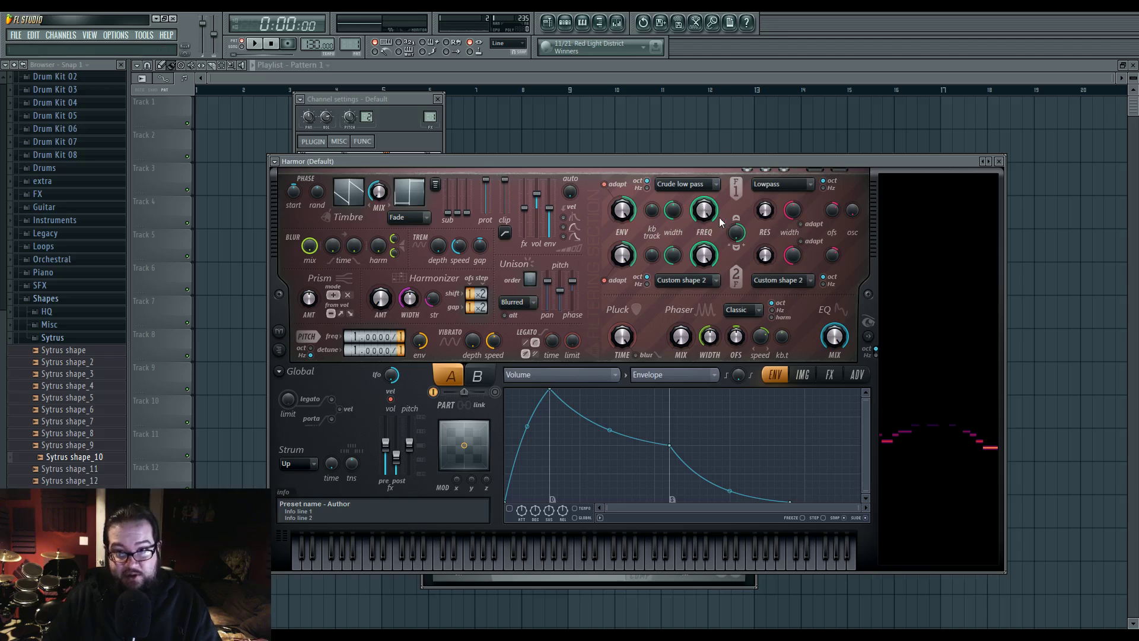
# - Audition the protected harmonics against the filter 1 sweep with repeated short note runs
pyautogui.press('v')
pyautogui.press('r')
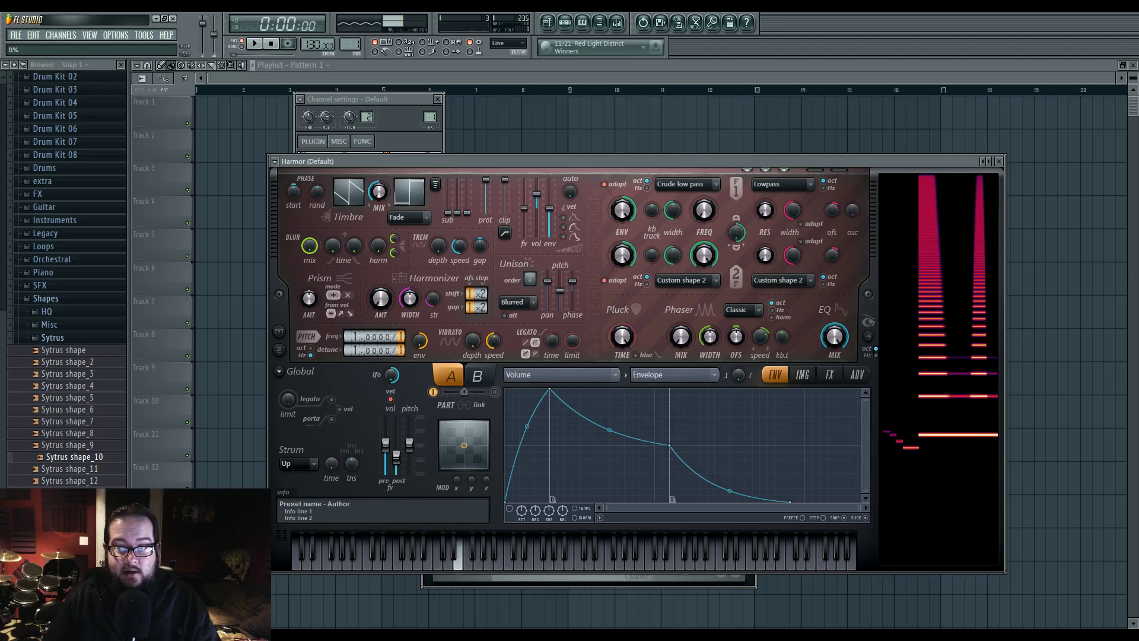
pyautogui.press('v')
pyautogui.press('r')
pyautogui.press('b')
pyautogui.press('v')
pyautogui.press('c')
pyautogui.press('x')
pyautogui.press('c')
pyautogui.press('v')
pyautogui.press('r')
pyautogui.press('v')
pyautogui.press('r')
pyautogui.press('c')
# - Readjust the filter 1 frequency and audition it with notes at several pitches
pyautogui.moveTo(704, 210)
pyautogui.mouseDown()
pyautogui.moveTo(704, 163)
pyautogui.moveTo(710, 214)
pyautogui.mouseUp()
pyautogui.press('c')
pyautogui.press('v')
pyautogui.press('r')
pyautogui.press('n')
pyautogui.press('z')
pyautogui.press('c')
pyautogui.press('x')
pyautogui.press('c')
pyautogui.press('v')
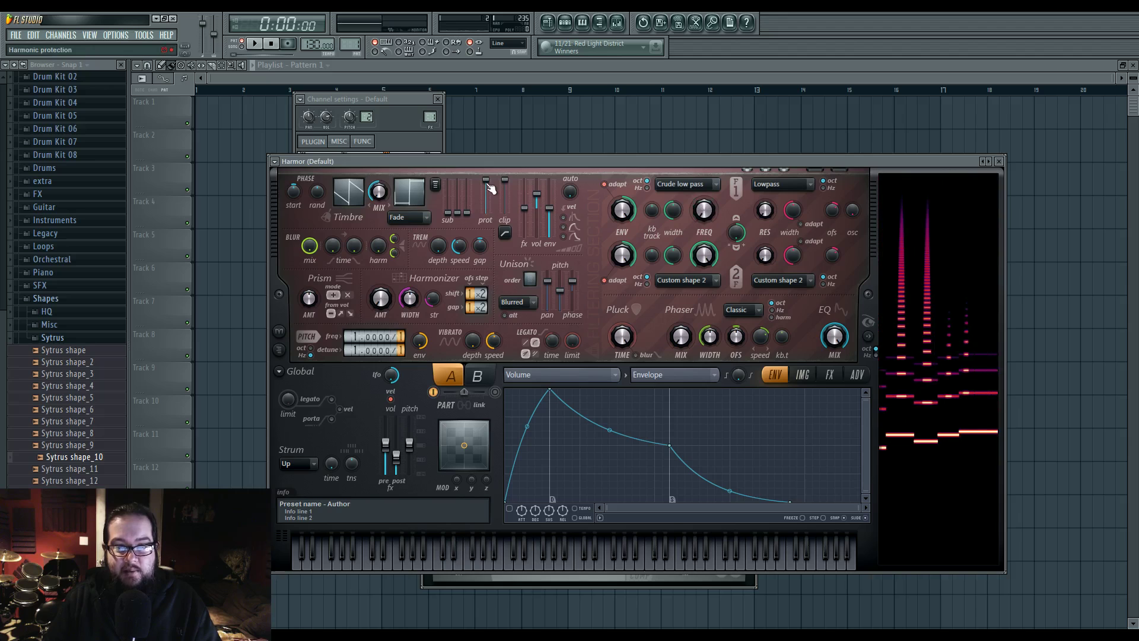
# - Reshape the Harmonic protection curve: drop its start to zero, try a high point around +5.333 octaves and lower it to zero
pyautogui.click(604, 375)
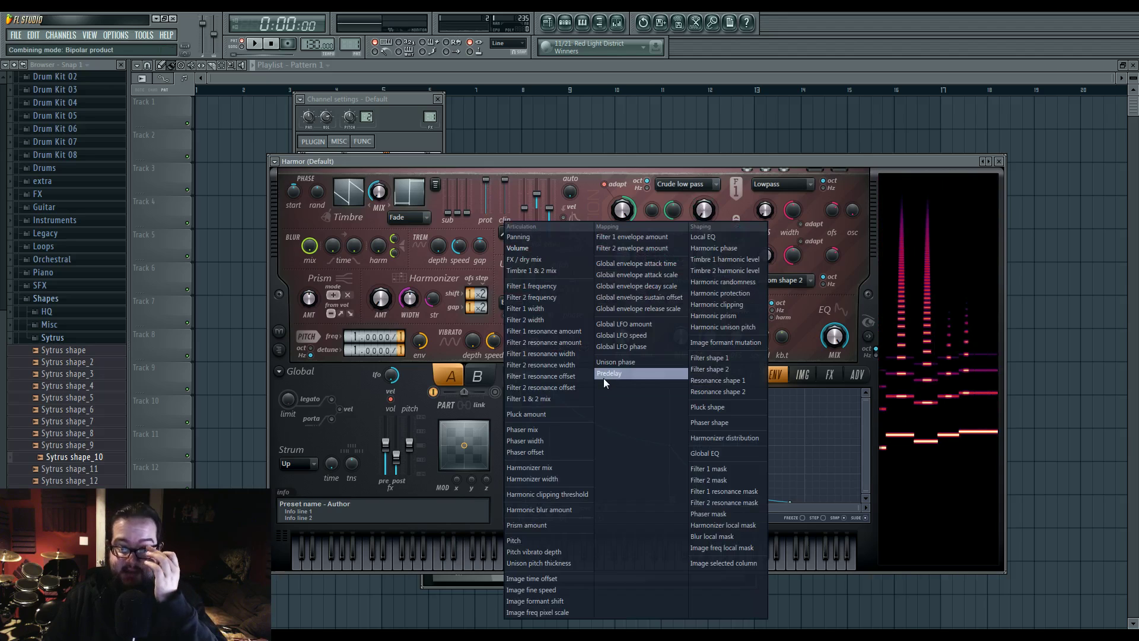
pyautogui.click(753, 294)
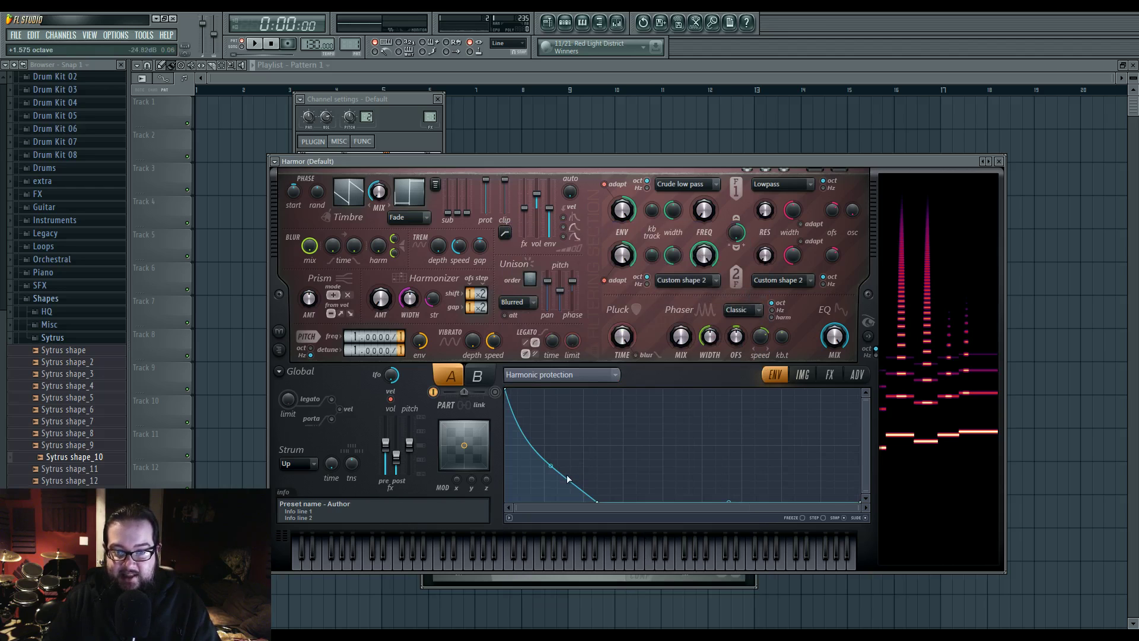
pyautogui.moveTo(603, 503)
pyautogui.mouseDown()
pyautogui.moveTo(609, 371)
pyautogui.moveTo(596, 503)
pyautogui.mouseUp()
pyautogui.moveTo(505, 390); pyautogui.dragTo(505, 502)
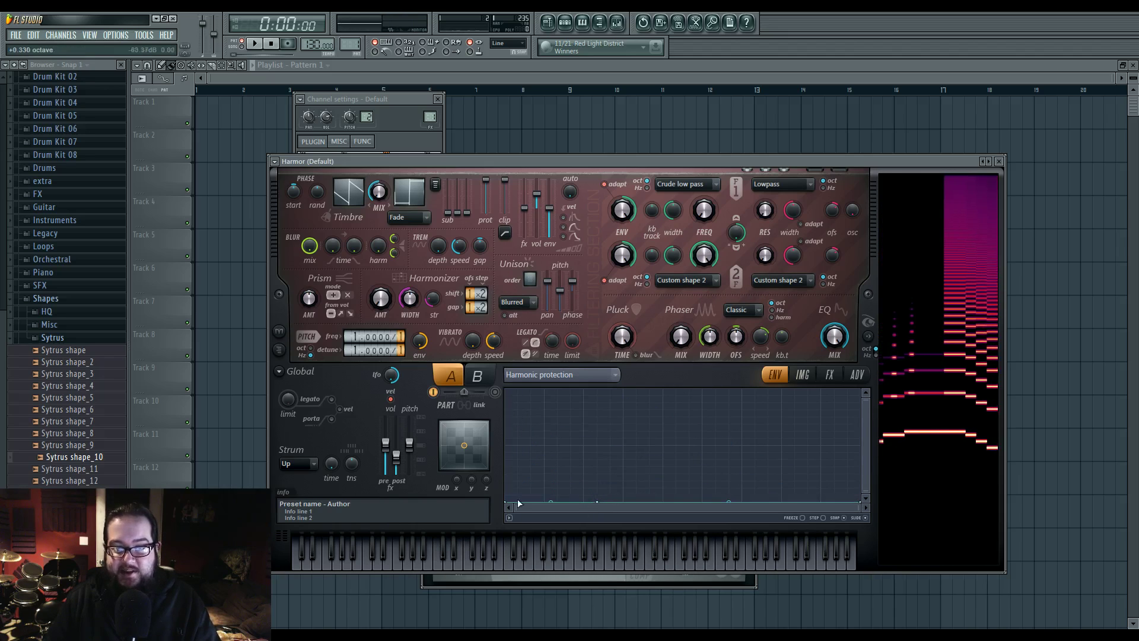
pyautogui.rightClick(716, 396)
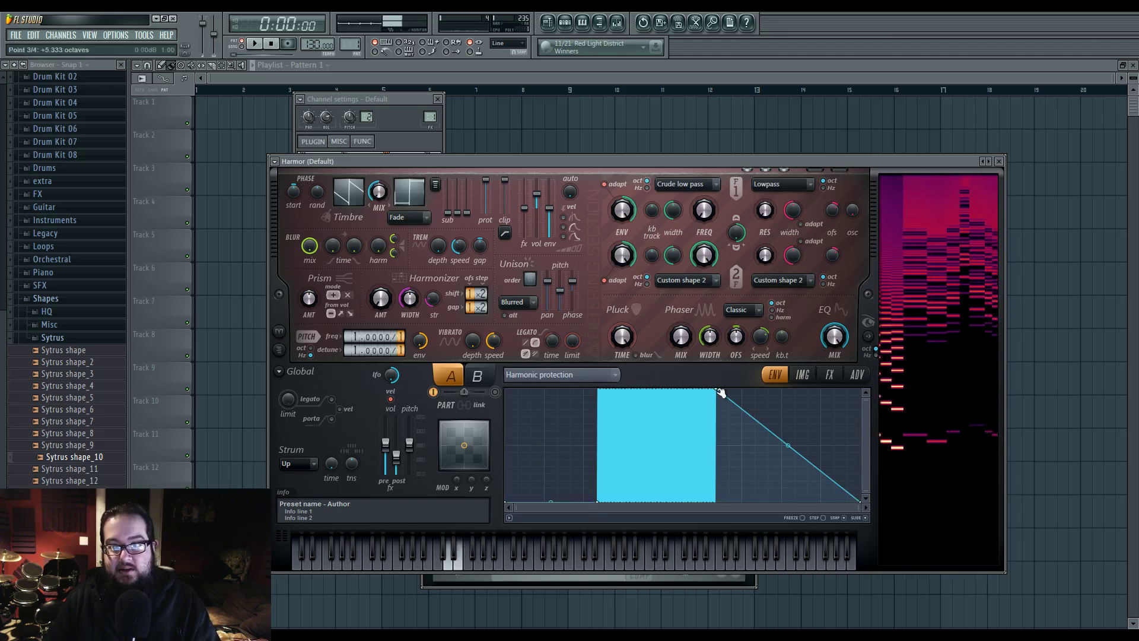
pyautogui.moveTo(720, 393); pyautogui.dragTo(716, 503)
# - Display the Harmonic randomness curve and shape it with a dip in the lower harmonics and a peak around harmonic 388
pyautogui.click(612, 374)
pyautogui.click(610, 374)
pyautogui.click(608, 374)
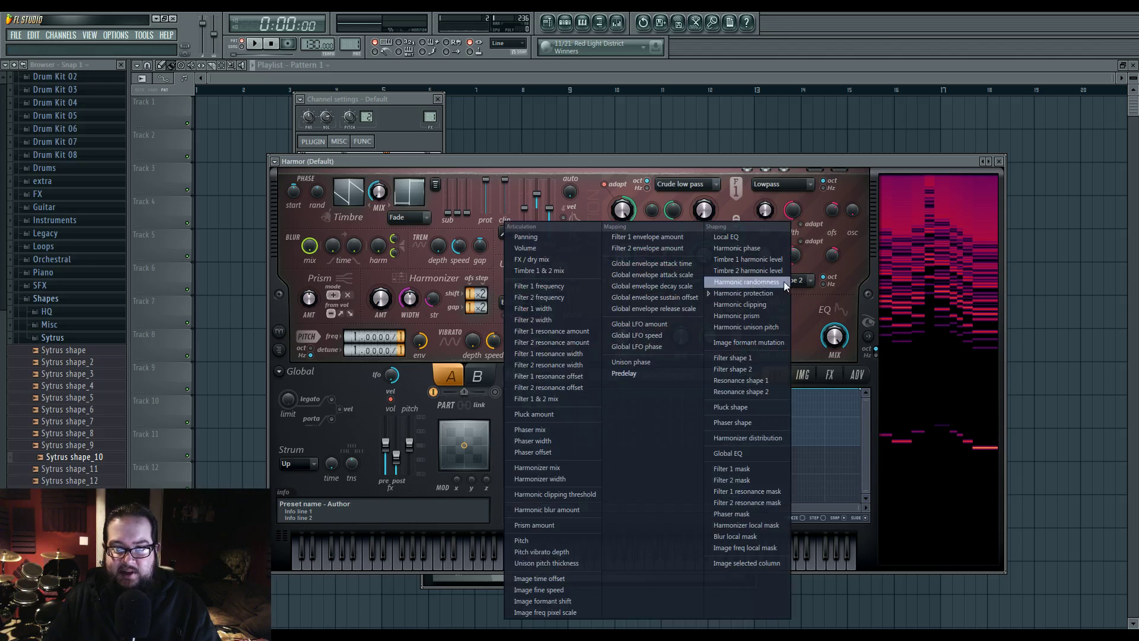
pyautogui.click(746, 282)
pyautogui.moveTo(545, 508); pyautogui.dragTo(880, 490)
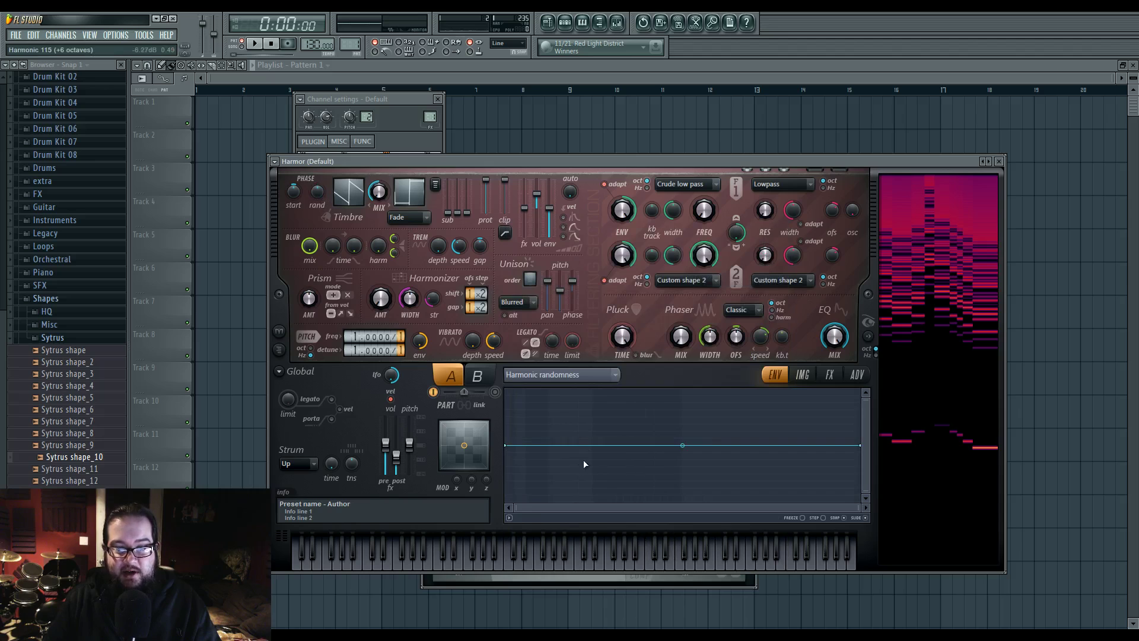
pyautogui.rightClick(599, 473)
pyautogui.rightClick(746, 390)
pyautogui.moveTo(745, 390); pyautogui.dragTo(772, 424)
pyautogui.rightClick(771, 424)
pyautogui.click(798, 456)
pyautogui.rightClick(601, 472)
pyautogui.click(618, 495)
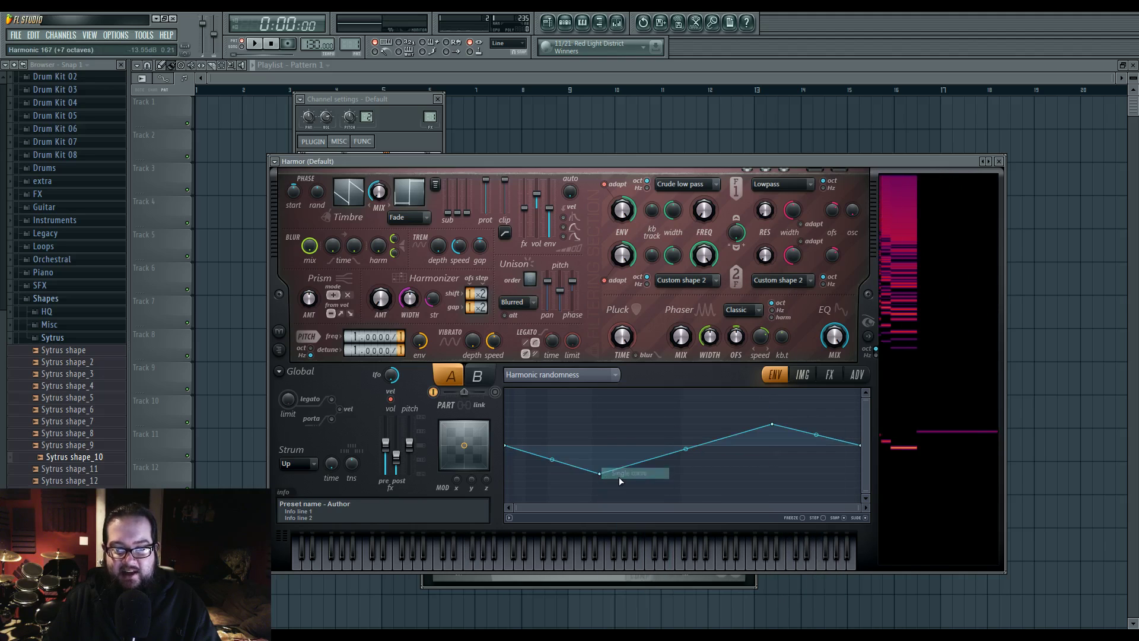
# - Open filter 1's frequency fully and raise the phase randomness, auditioning with a few notes
pyautogui.moveTo(704, 210); pyautogui.dragTo(704, 143)
pyautogui.moveTo(318, 192); pyautogui.dragTo(318, 163)
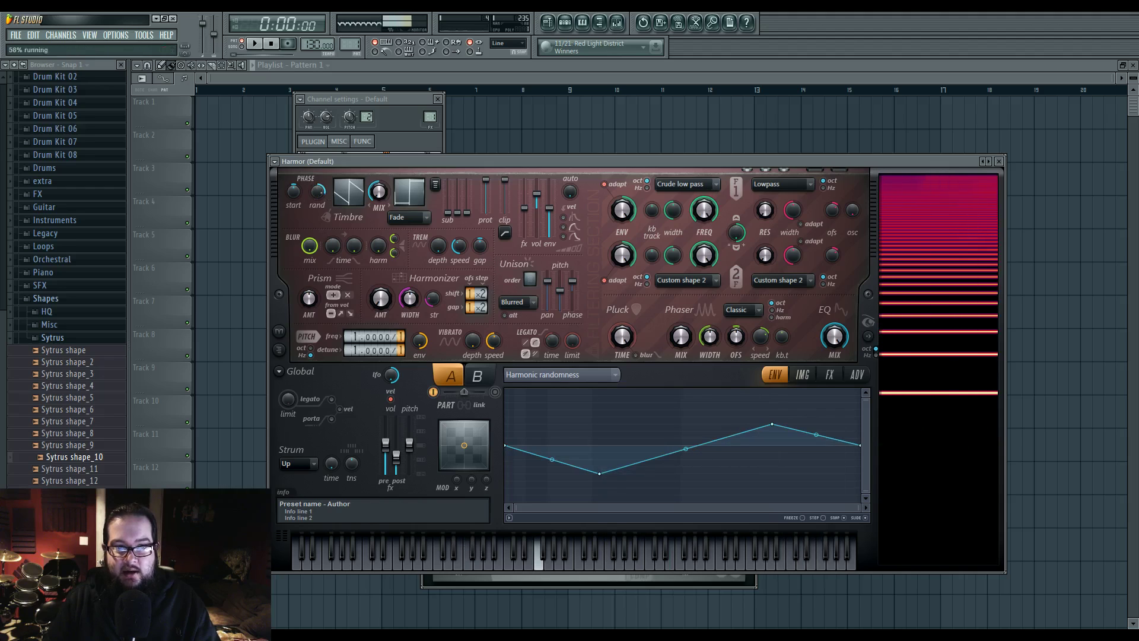
pyautogui.press('b')
pyautogui.press('x')
# - Set the pitch frequency ratio to 1/4 and reshape the harmonic randomness curve into a single peak while auditioning
pyautogui.moveTo(403, 341); pyautogui.dragTo(403, 332)
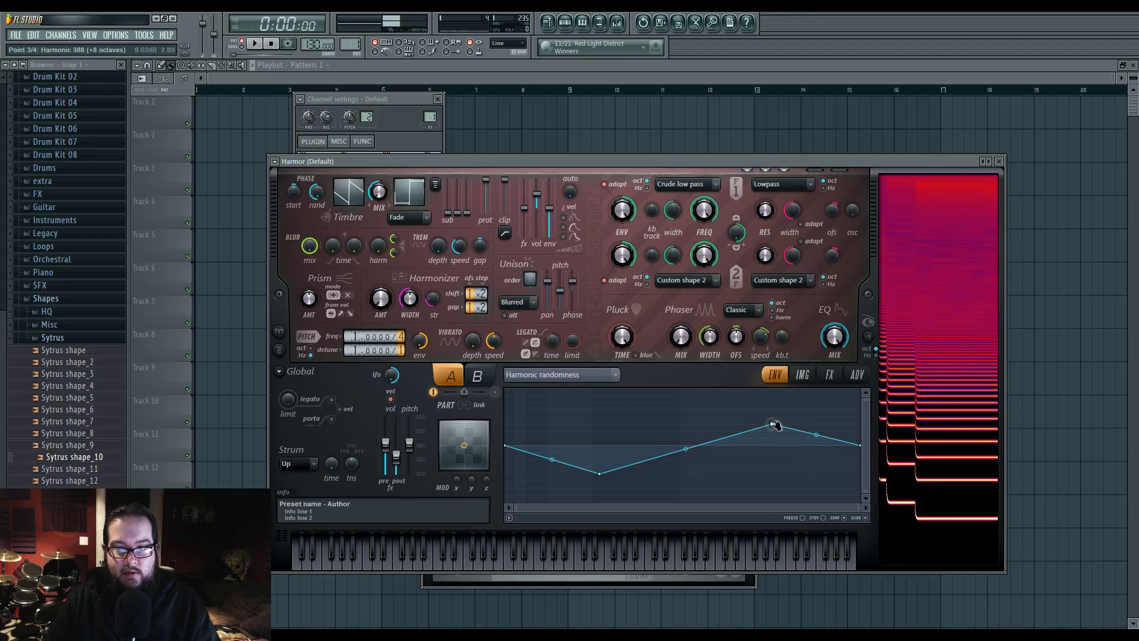
pyautogui.moveTo(772, 424); pyautogui.dragTo(775, 445)
pyautogui.press('x')
pyautogui.moveTo(599, 473); pyautogui.dragTo(590, 349)
pyautogui.press('v')
pyautogui.press('x')
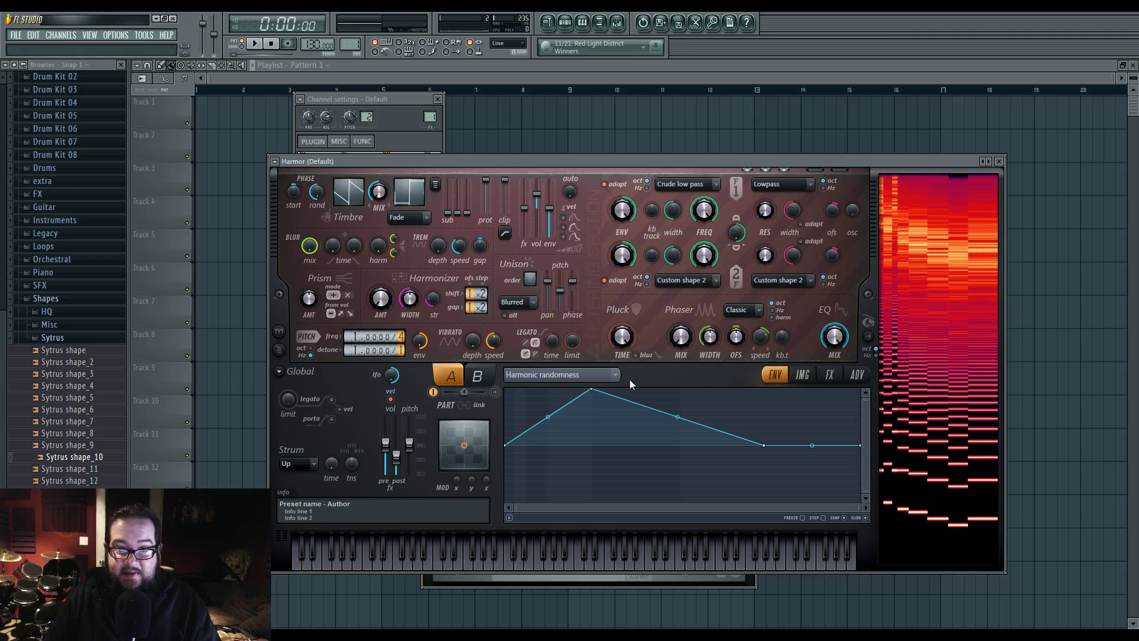
# - Flatten the Harmonic randomness curve to its centre line and audition it
pyautogui.moveTo(591, 389); pyautogui.dragTo(537, 445)
pyautogui.press('c')
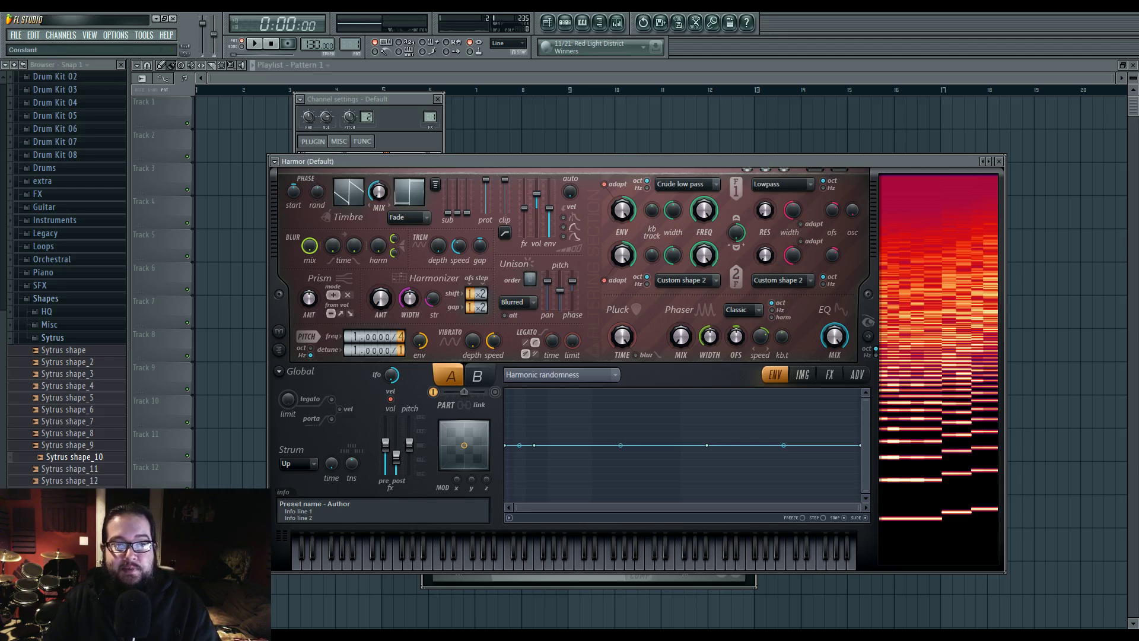
pyautogui.click(608, 376)
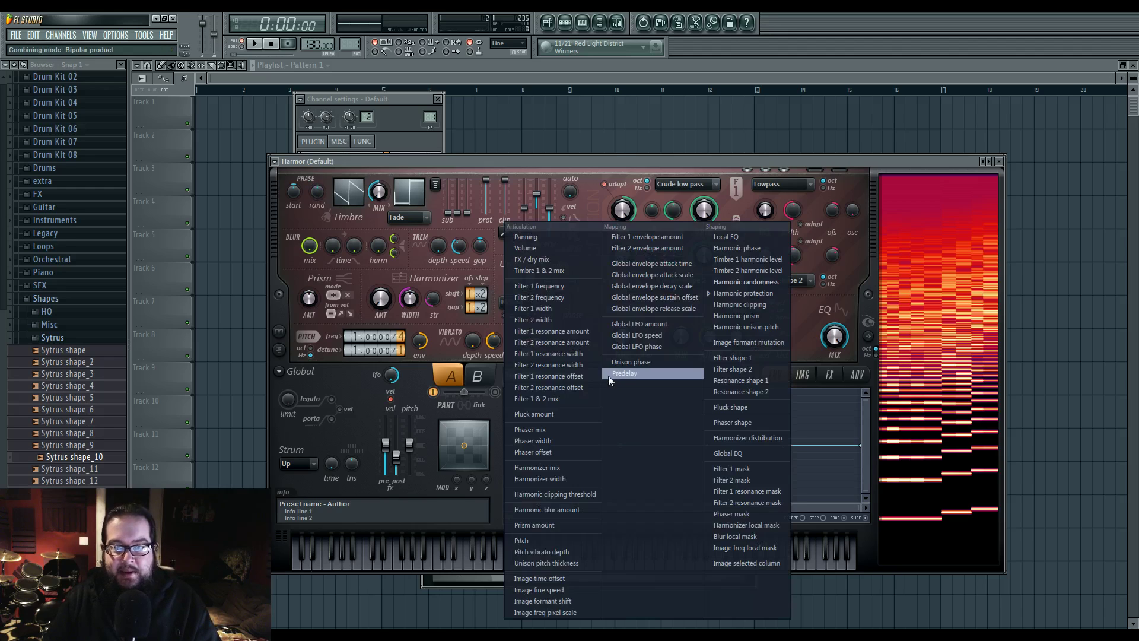
pyautogui.click(537, 166)
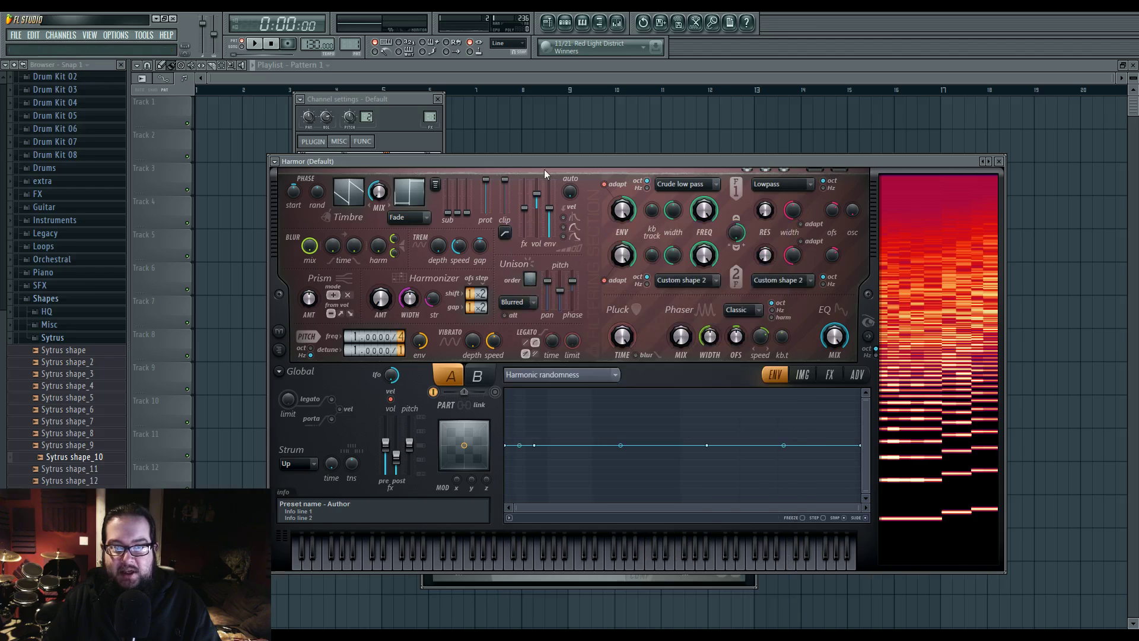
# - Lower the harmonic clipping threshold and sweep it in High threshold mode while holding notes
pyautogui.click(506, 234)
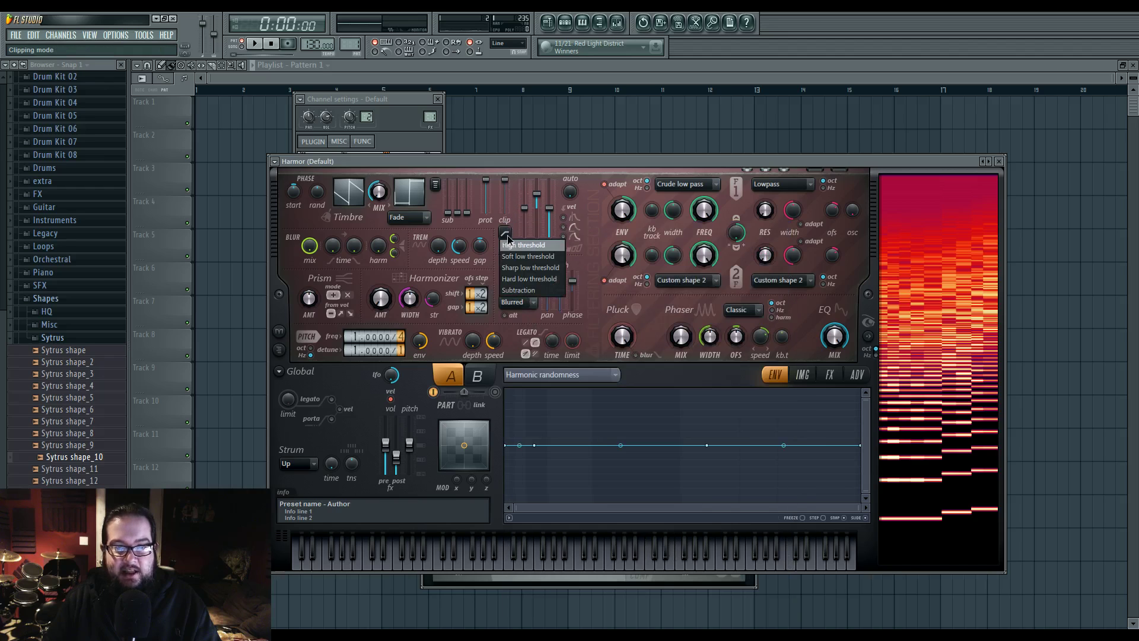
pyautogui.click(506, 196)
pyautogui.moveTo(505, 181); pyautogui.dragTo(505, 207)
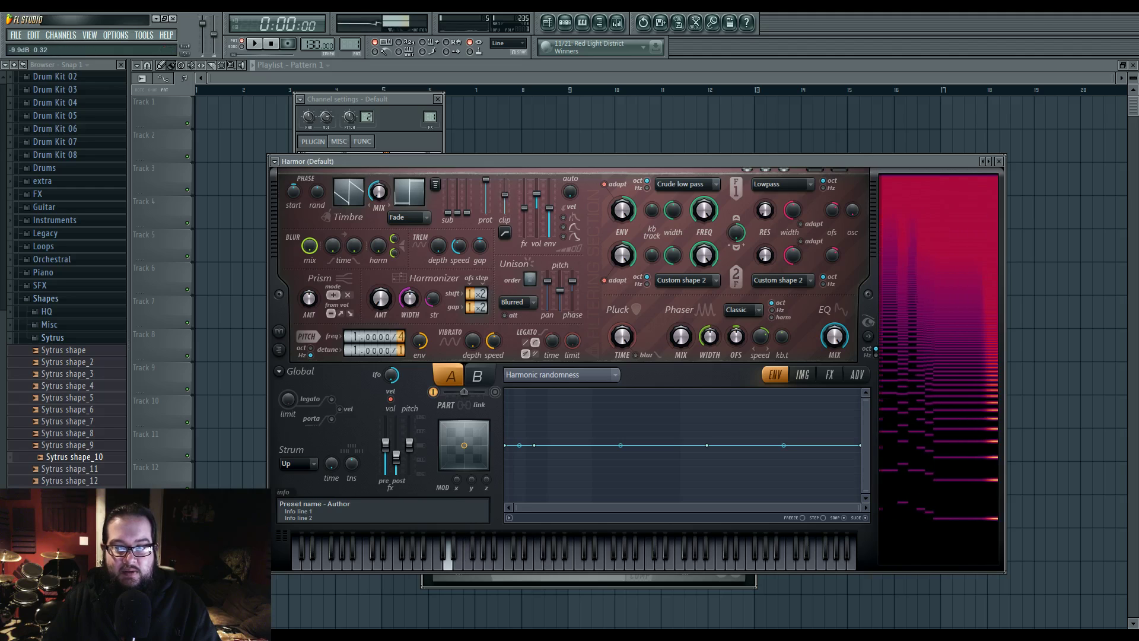
pyautogui.moveTo(507, 208); pyautogui.dragTo(508, 192)
# - Audition the clipping threshold in Hard low threshold mode, return it to maximum and switch the mode to Sharp low threshold
pyautogui.click(506, 235)
pyautogui.click(549, 279)
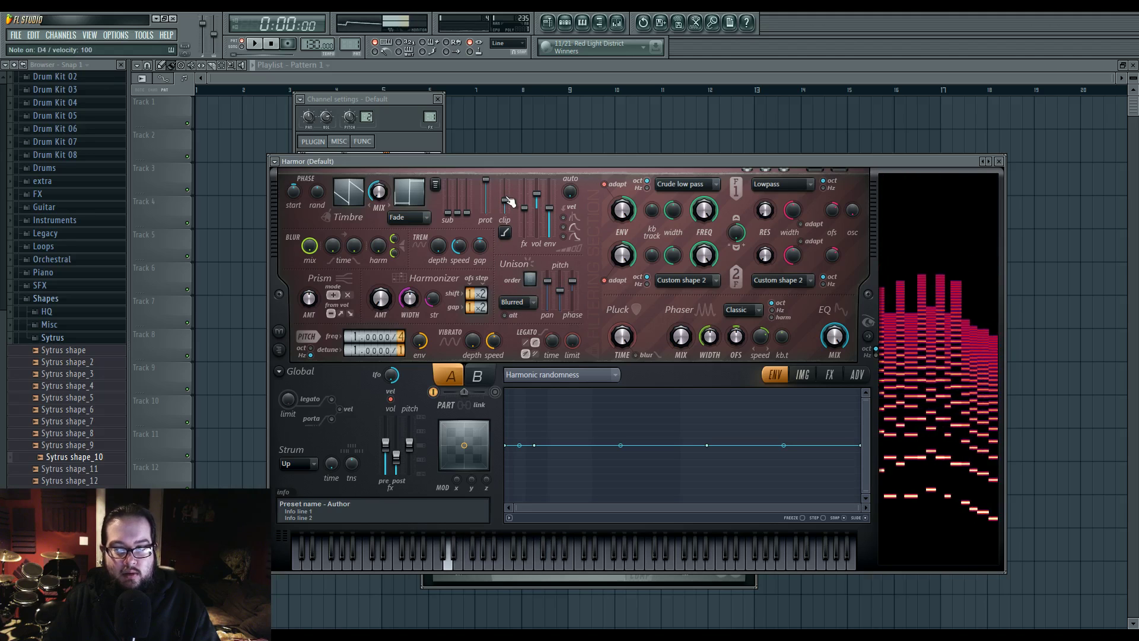
pyautogui.moveTo(509, 202); pyautogui.dragTo(509, 179)
pyautogui.press('b')
pyautogui.press('t')
pyautogui.press('n')
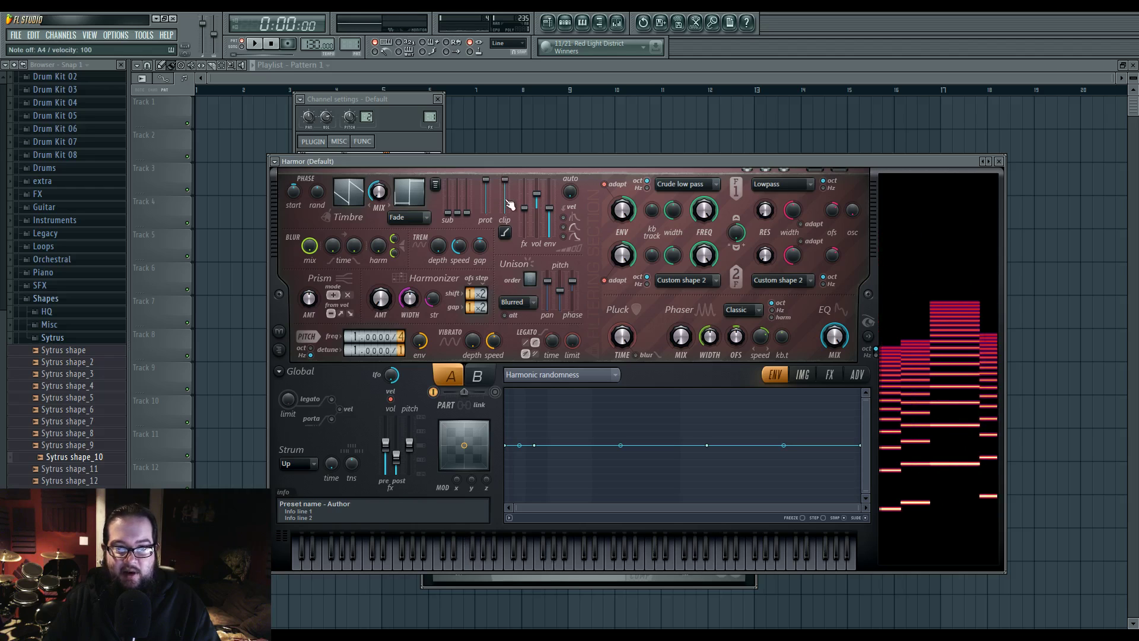
pyautogui.click(505, 232)
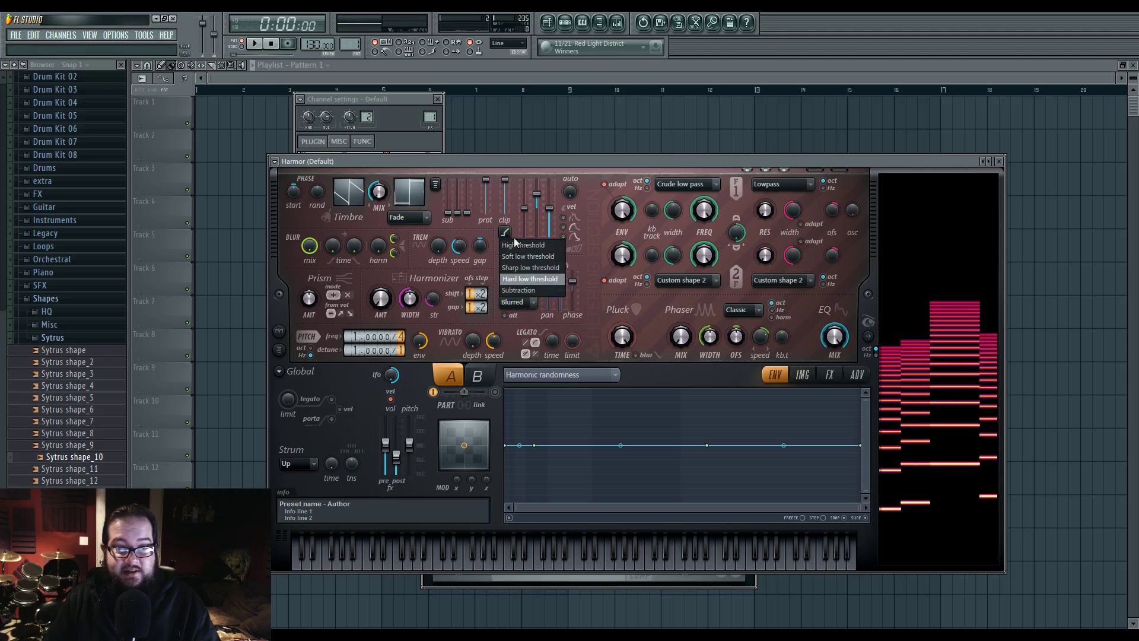
pyautogui.click(530, 268)
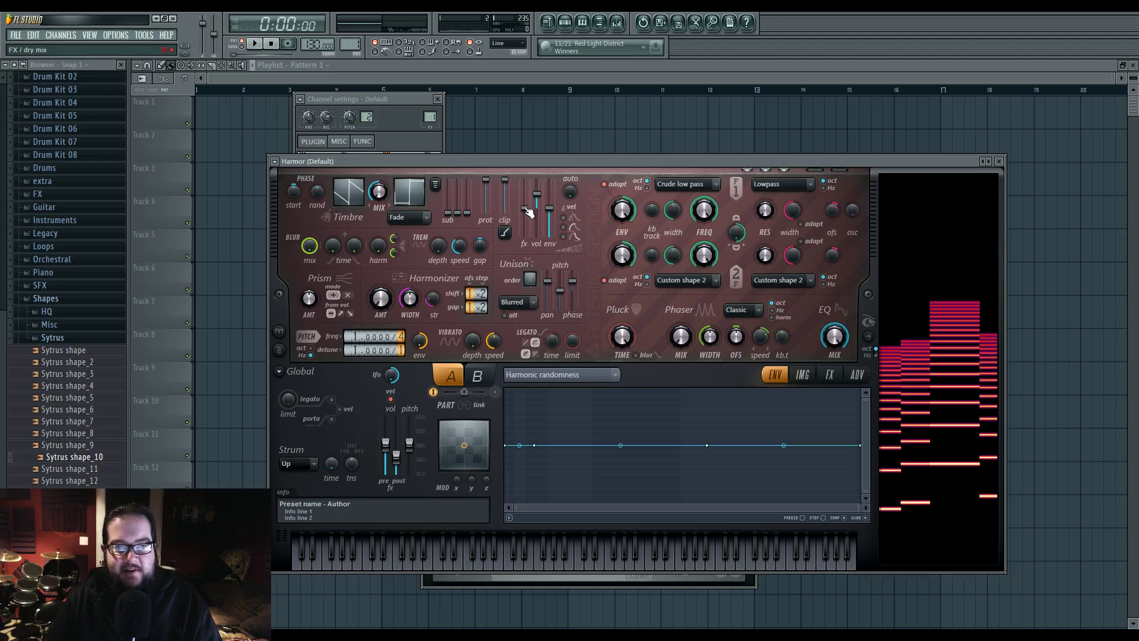
# - Try the FX/dry mix, volume and auto controls, returning each to its earlier level
pyautogui.moveTo(524, 232); pyautogui.dragTo(524, 208)
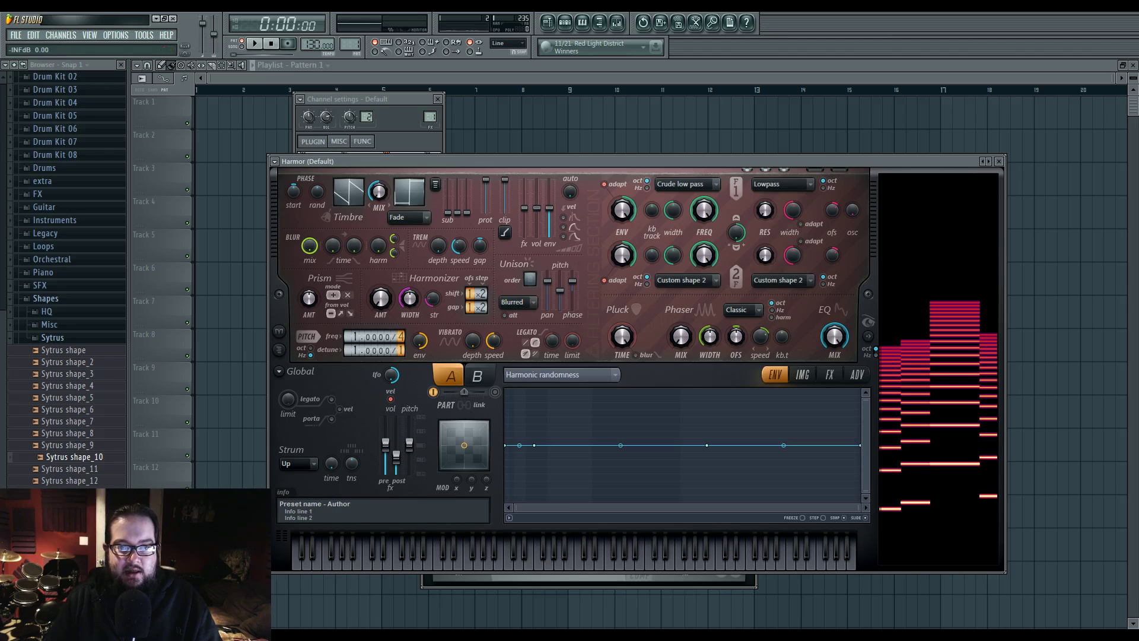
pyautogui.moveTo(541, 209)
pyautogui.mouseDown()
pyautogui.moveTo(537, 179)
pyautogui.moveTo(505, 215)
pyautogui.moveTo(537, 209)
pyautogui.moveTo(537, 180)
pyautogui.mouseUp()
pyautogui.click(506, 233)
pyautogui.click(505, 232)
pyautogui.moveTo(536, 180)
pyautogui.mouseDown()
pyautogui.moveTo(537, 209)
pyautogui.moveTo(537, 193)
pyautogui.mouseUp()
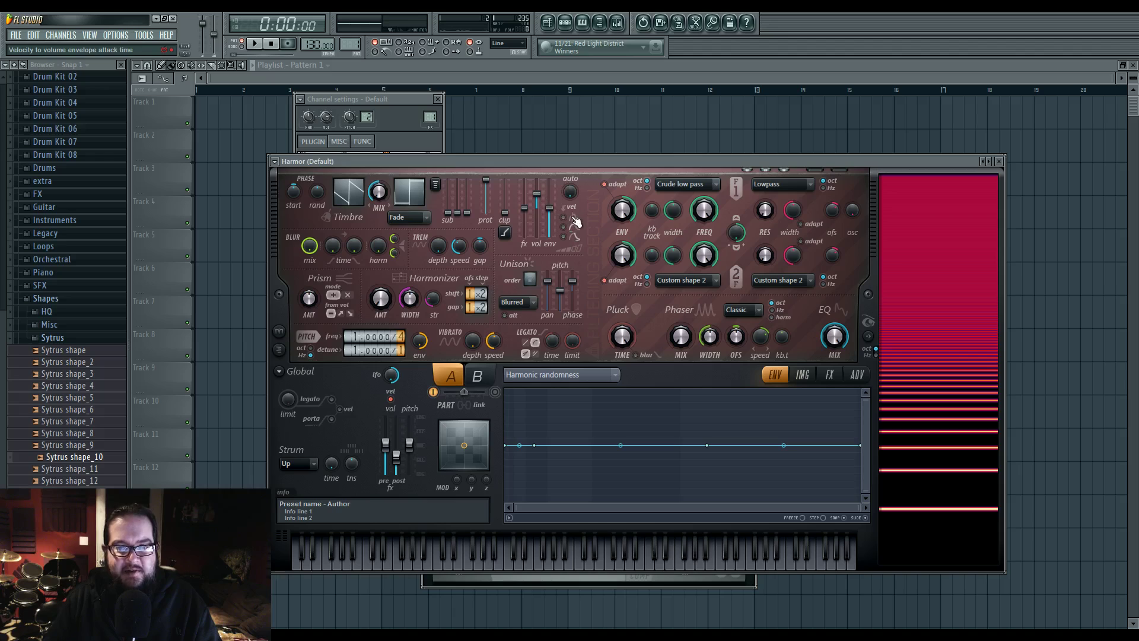
pyautogui.moveTo(569, 192); pyautogui.dragTo(570, 163)
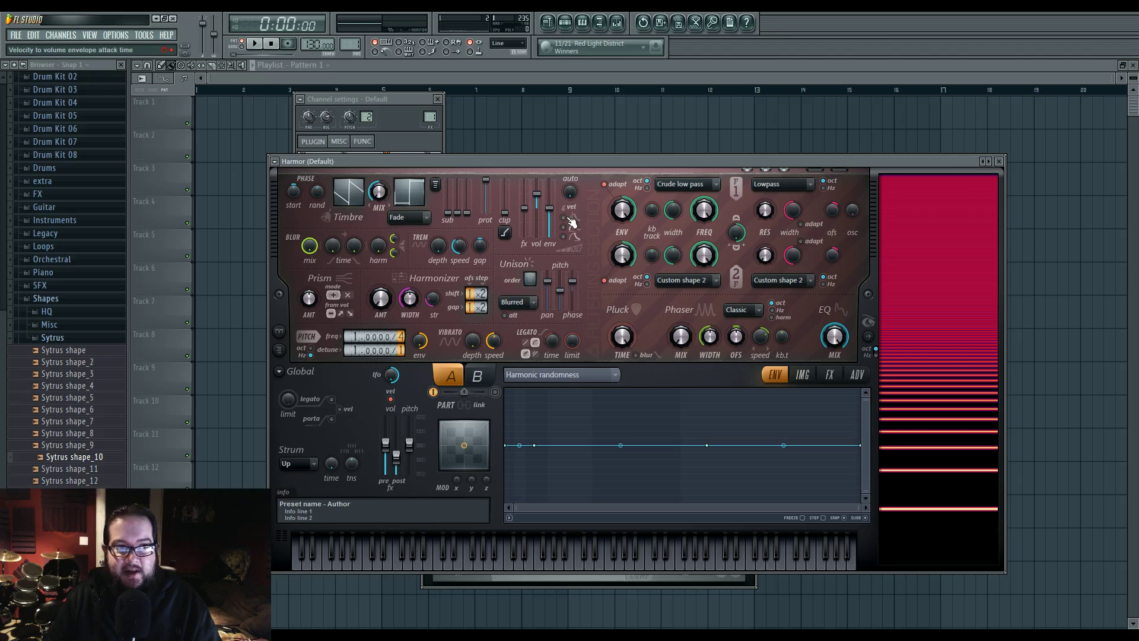
# - Display the Volume envelope and audition it with repeated F4 notes and a higher note
pyautogui.click(567, 375)
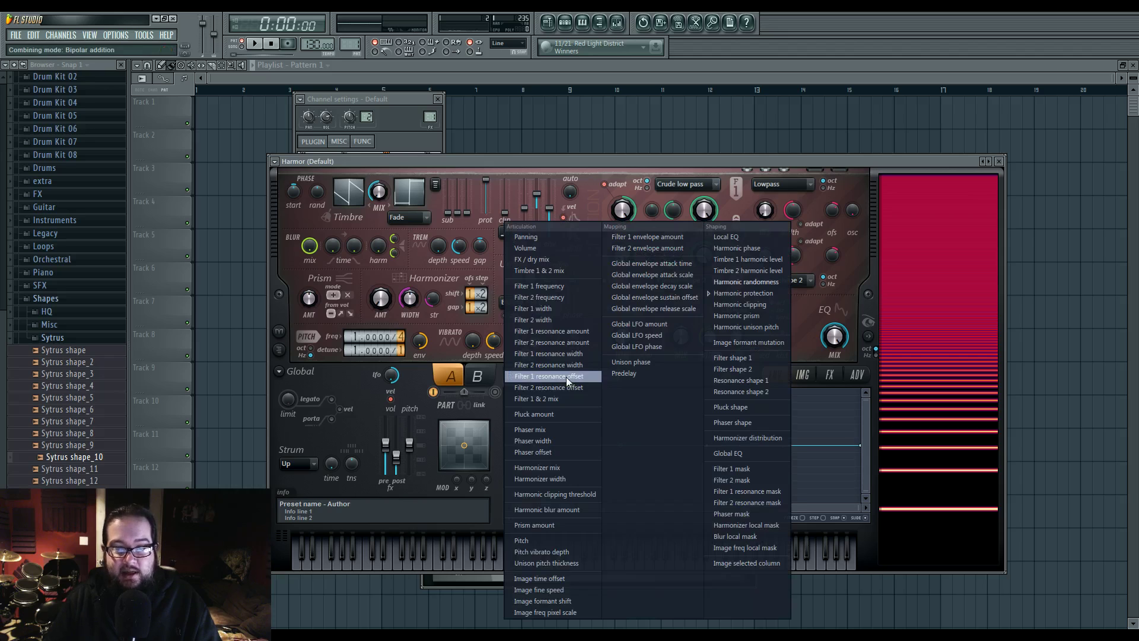
pyautogui.click(564, 249)
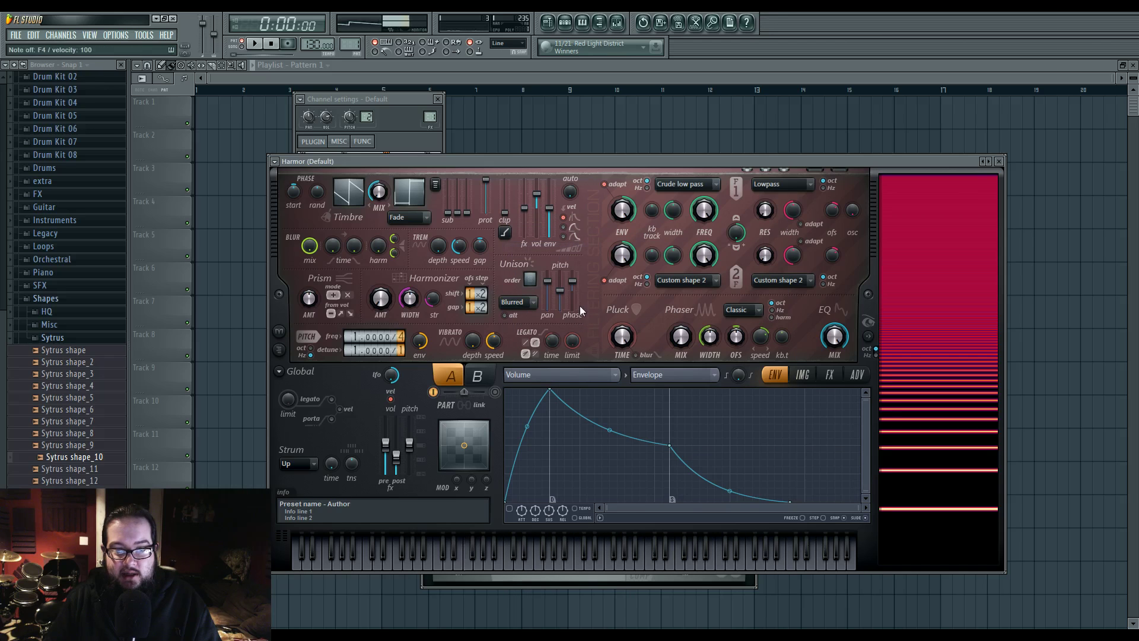
pyautogui.press('v')
pyautogui.press('v')
pyautogui.press('v')
pyautogui.click(599, 567)
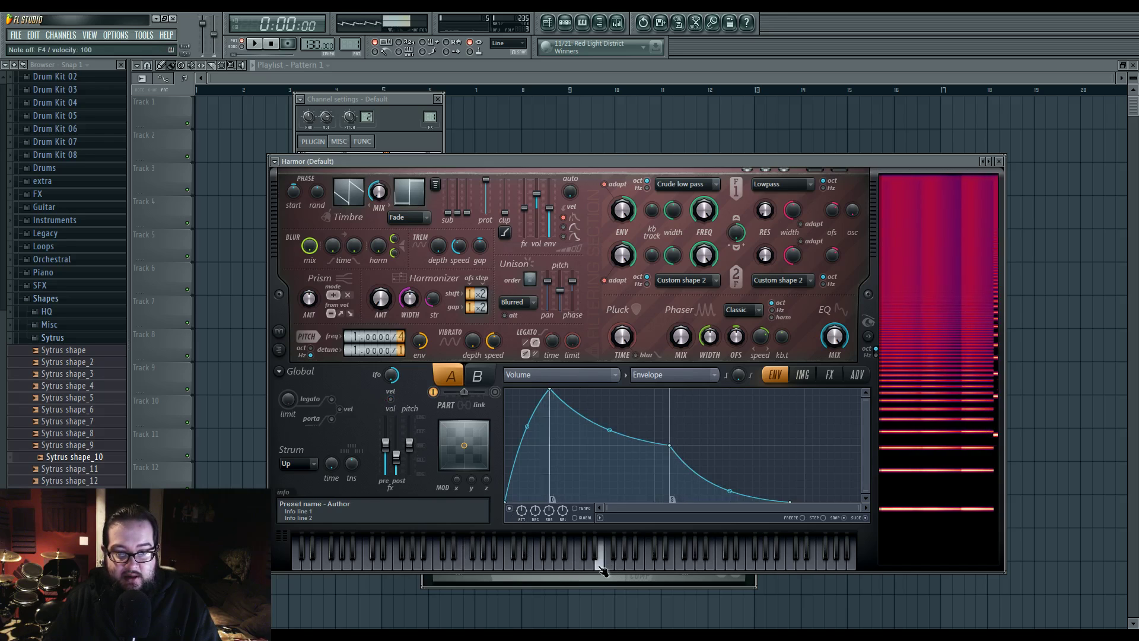
# - Shorten the Volume envelope's attack and audition the result with repeated notes
pyautogui.click(600, 564)
pyautogui.moveTo(549, 389); pyautogui.dragTo(519, 389)
pyautogui.press('v')
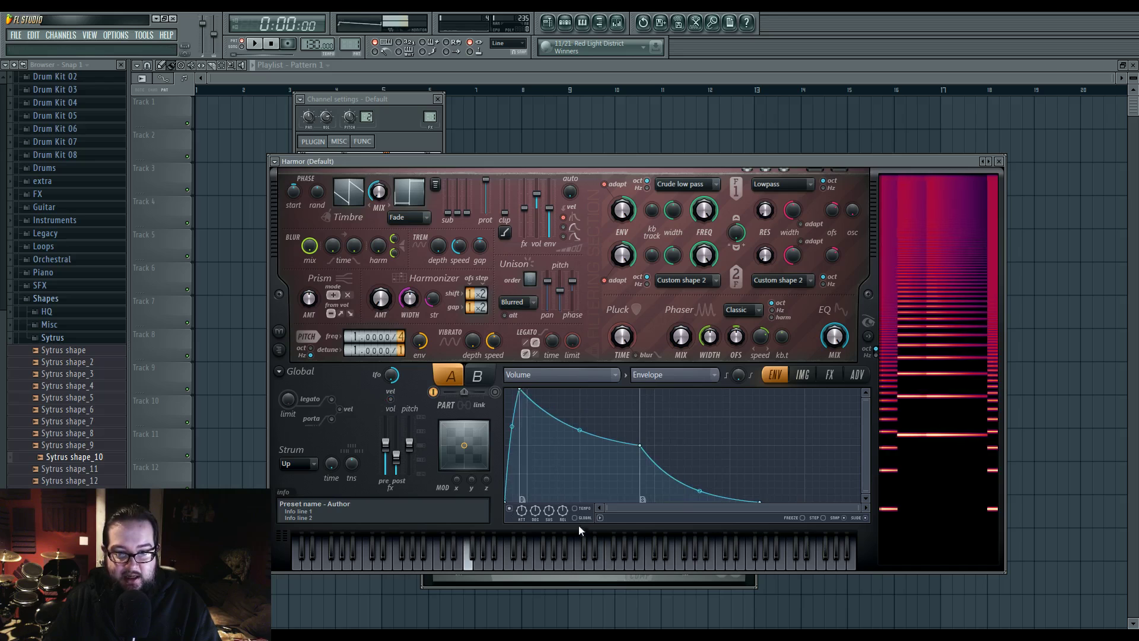
pyautogui.click(591, 567)
pyautogui.click(590, 562)
pyautogui.click(588, 541)
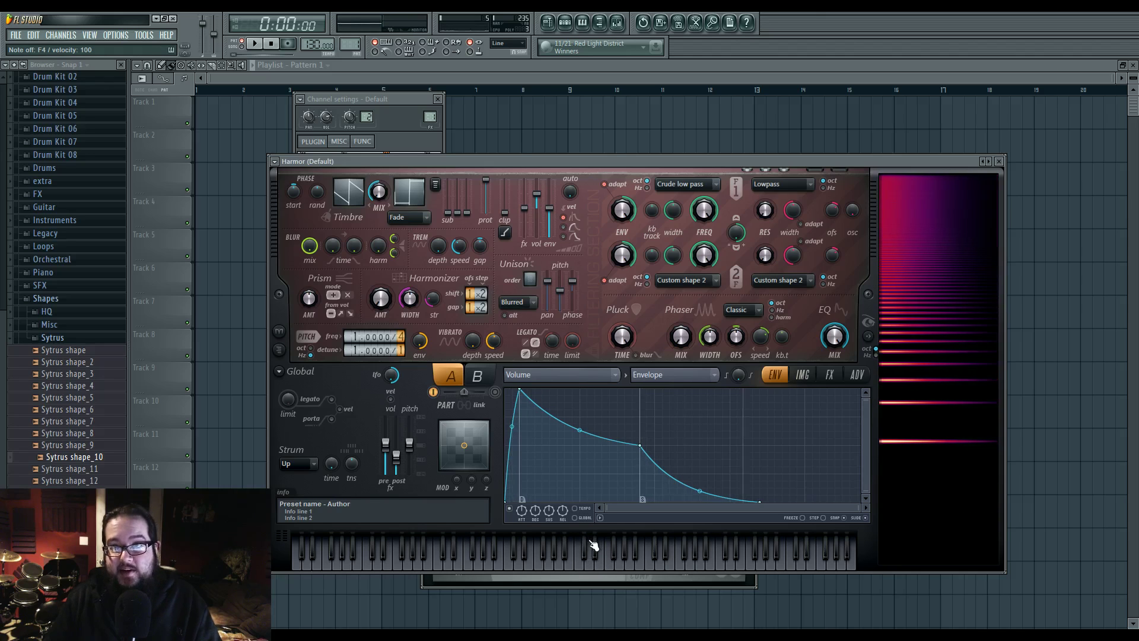
pyautogui.click(592, 567)
pyautogui.click(588, 549)
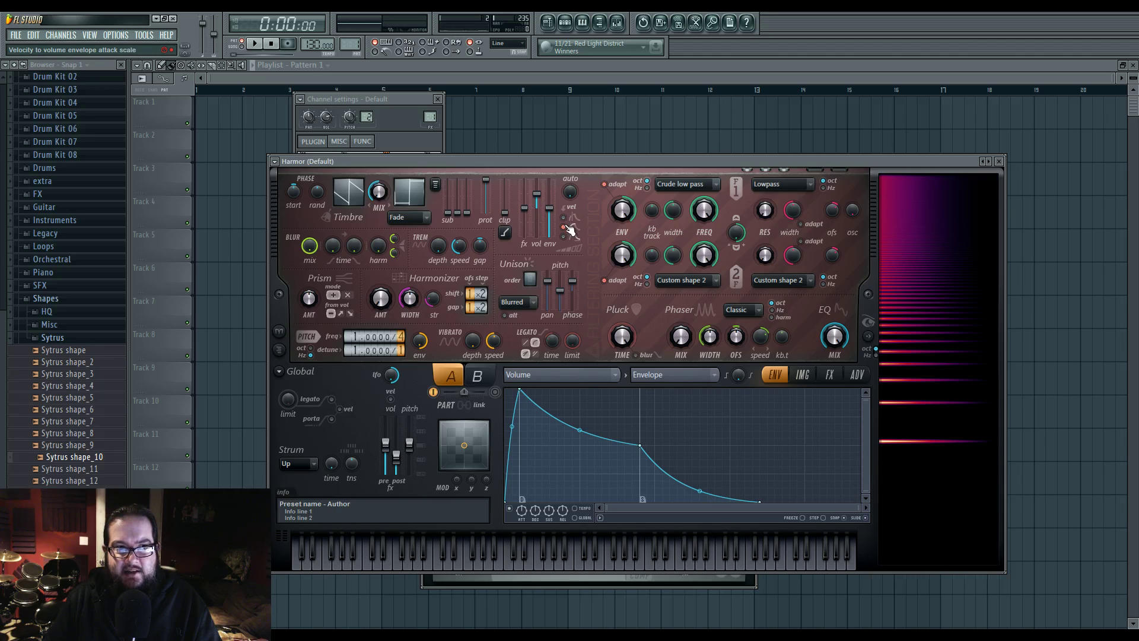
# - Audition the velocity to volume envelope attack scale by repeatedly playing one note at different strengths
pyautogui.click(573, 561)
pyautogui.click(573, 564)
pyautogui.click(574, 566)
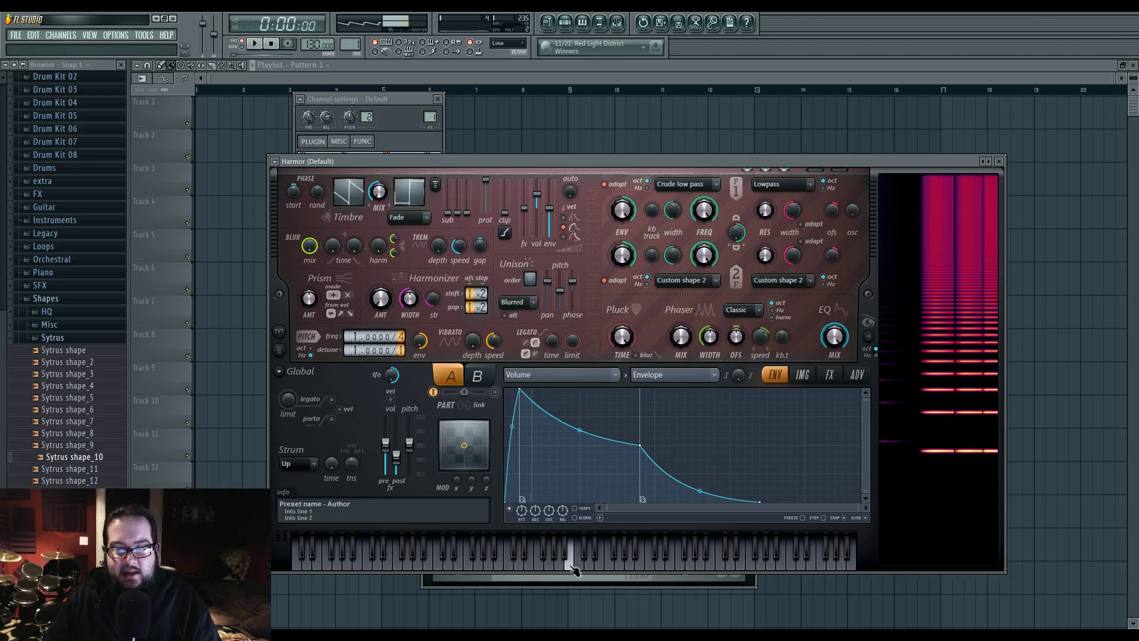
pyautogui.click(574, 564)
pyautogui.click(576, 553)
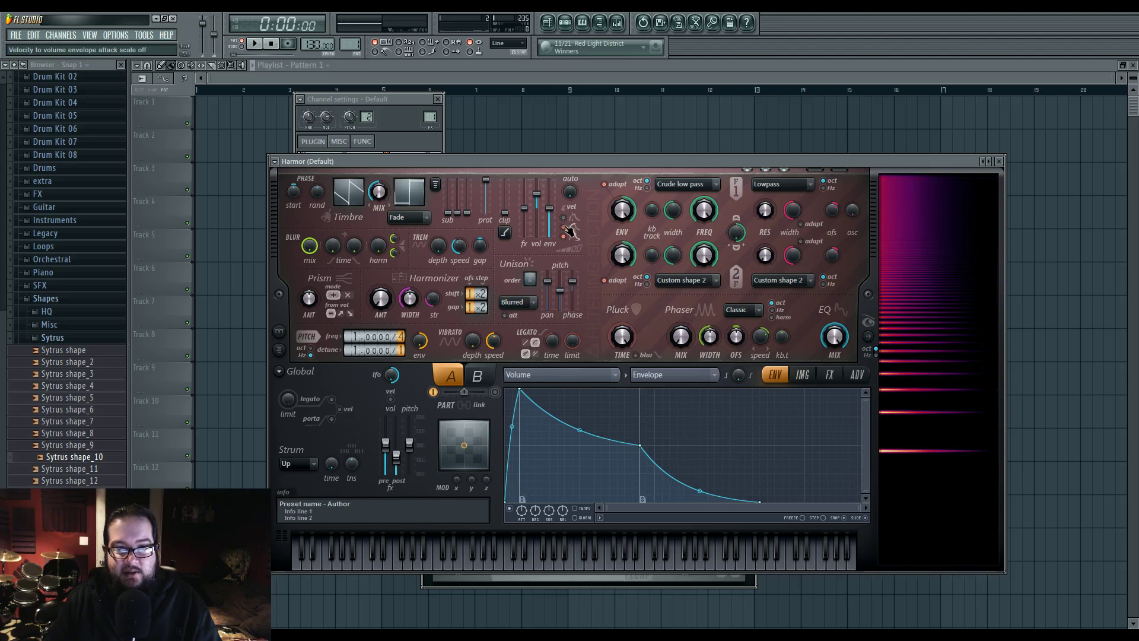
# - Audition the volume envelope with its velocity to attack scale off, using repeated soft notes and a few harder ones
pyautogui.click(578, 548)
pyautogui.click(578, 547)
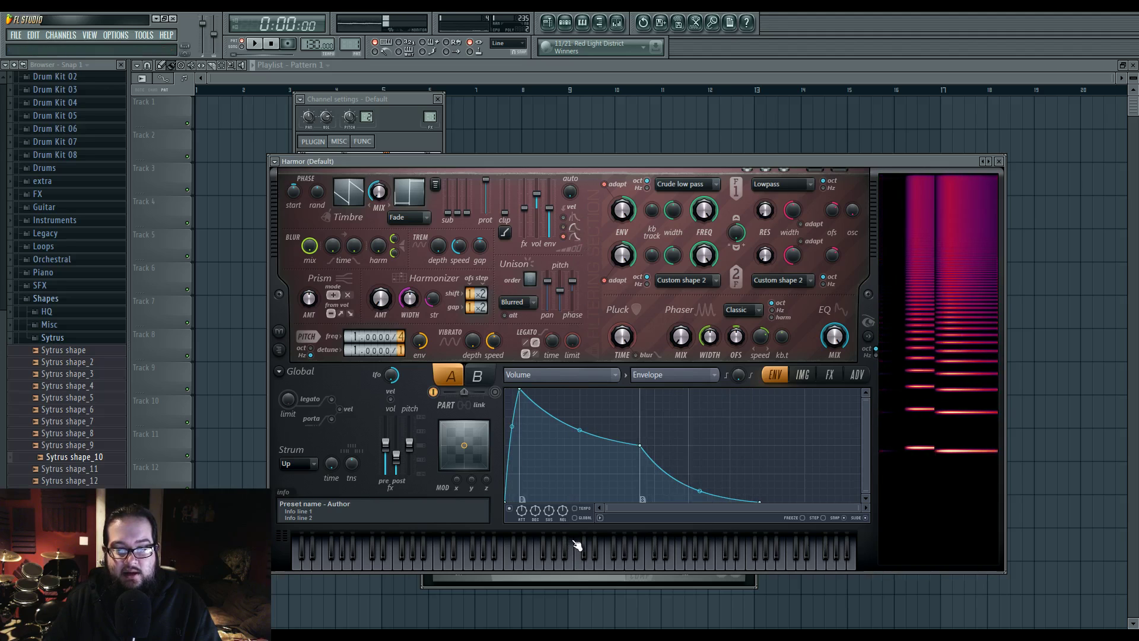
pyautogui.click(578, 547)
pyautogui.click(573, 564)
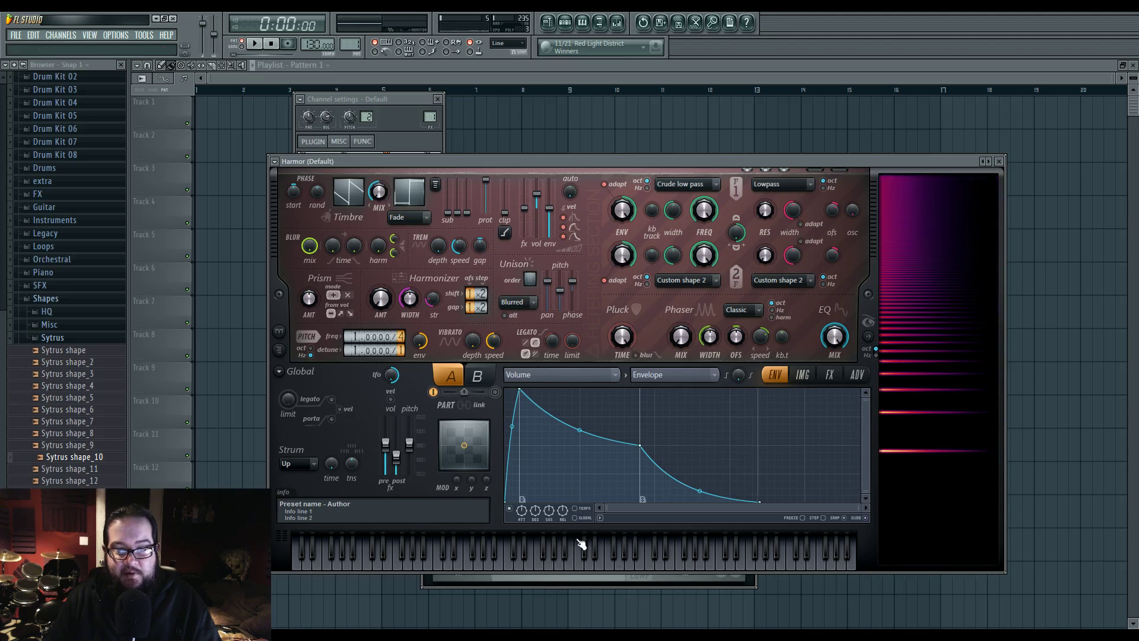
pyautogui.click(581, 545)
pyautogui.click(581, 545)
pyautogui.click(581, 545)
pyautogui.click(580, 546)
pyautogui.click(581, 546)
pyautogui.click(581, 545)
pyautogui.click(581, 546)
pyautogui.click(581, 548)
pyautogui.click(581, 566)
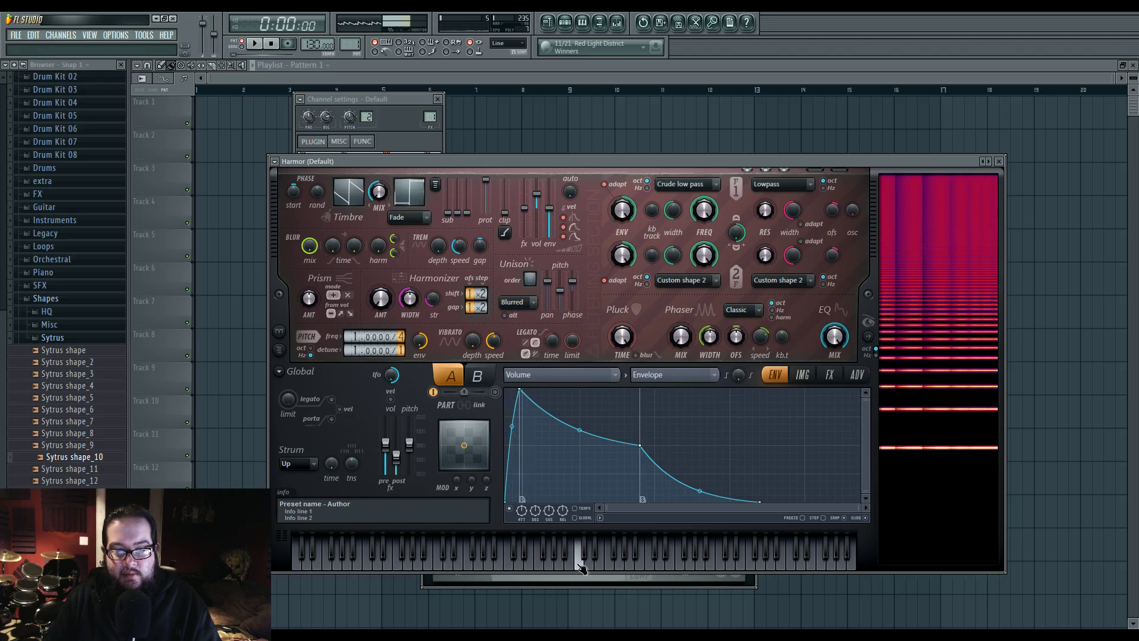
pyautogui.click(580, 546)
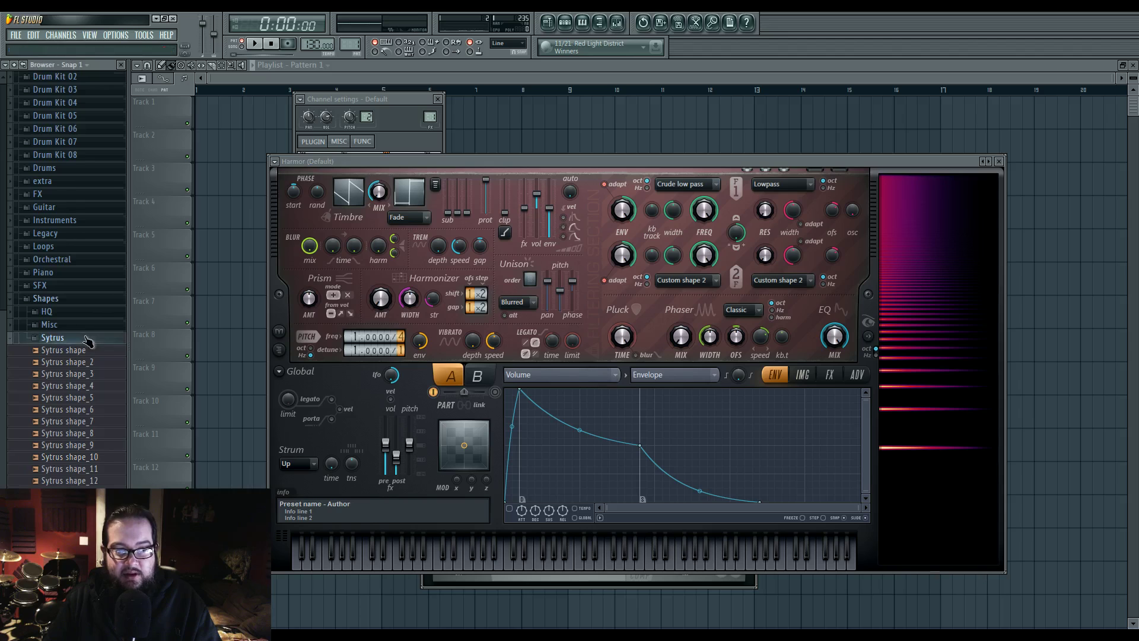
# - Open the Vocals folder in Packs, preview a vocal sample and load one as Harmor's timbre 1 waveform
pyautogui.scroll(5, 77, 356)
pyautogui.scroll(2, 63, 243)
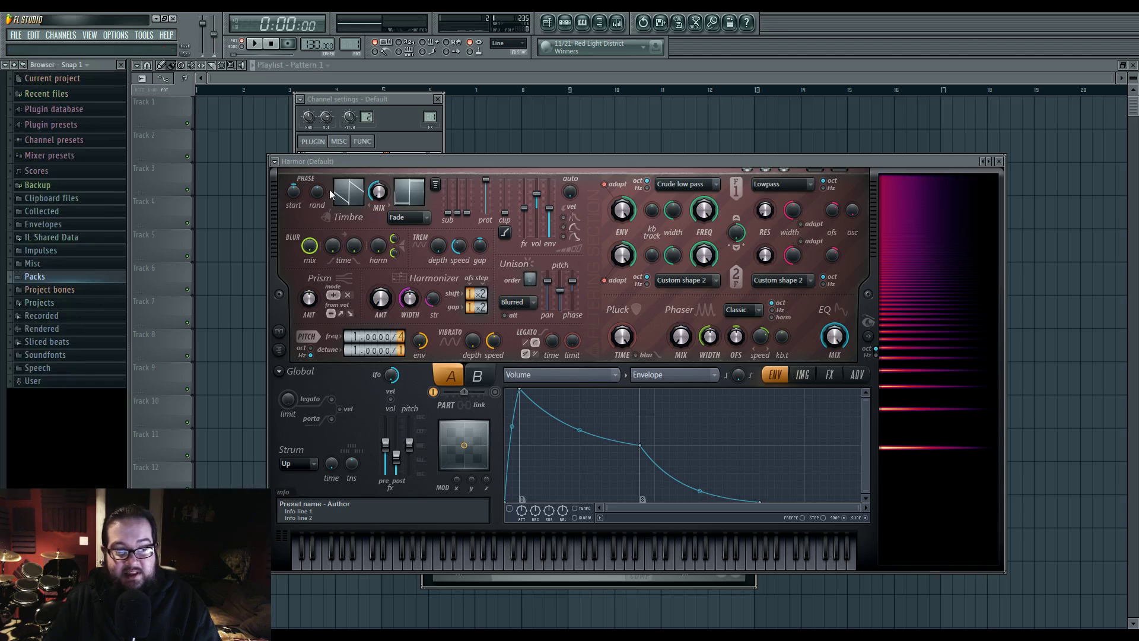
pyautogui.click(110, 399)
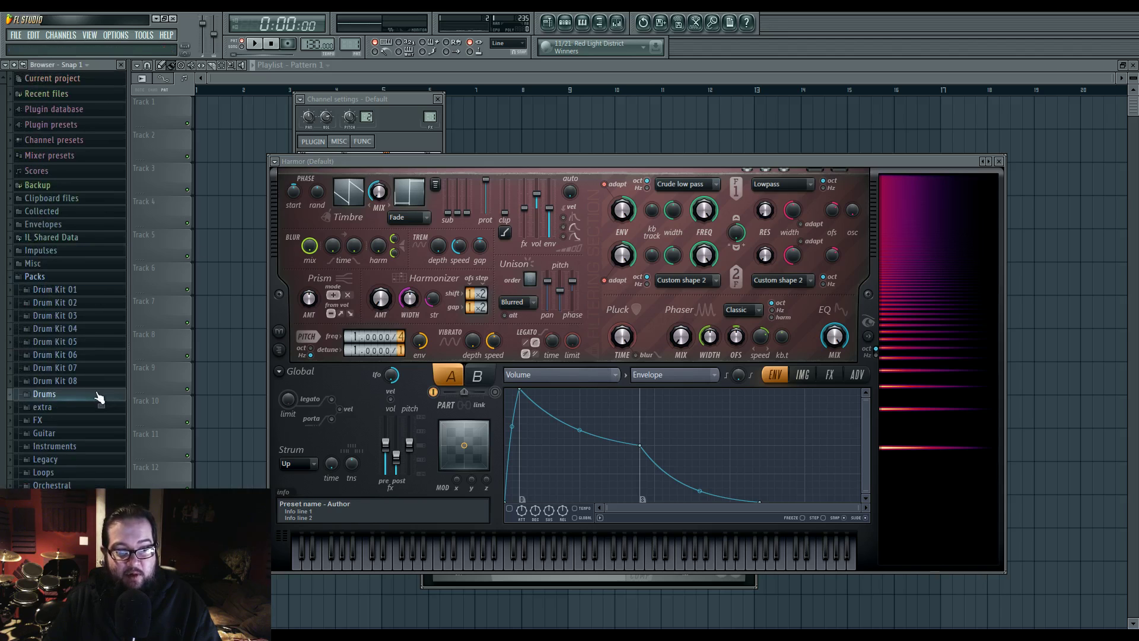
pyautogui.click(95, 564)
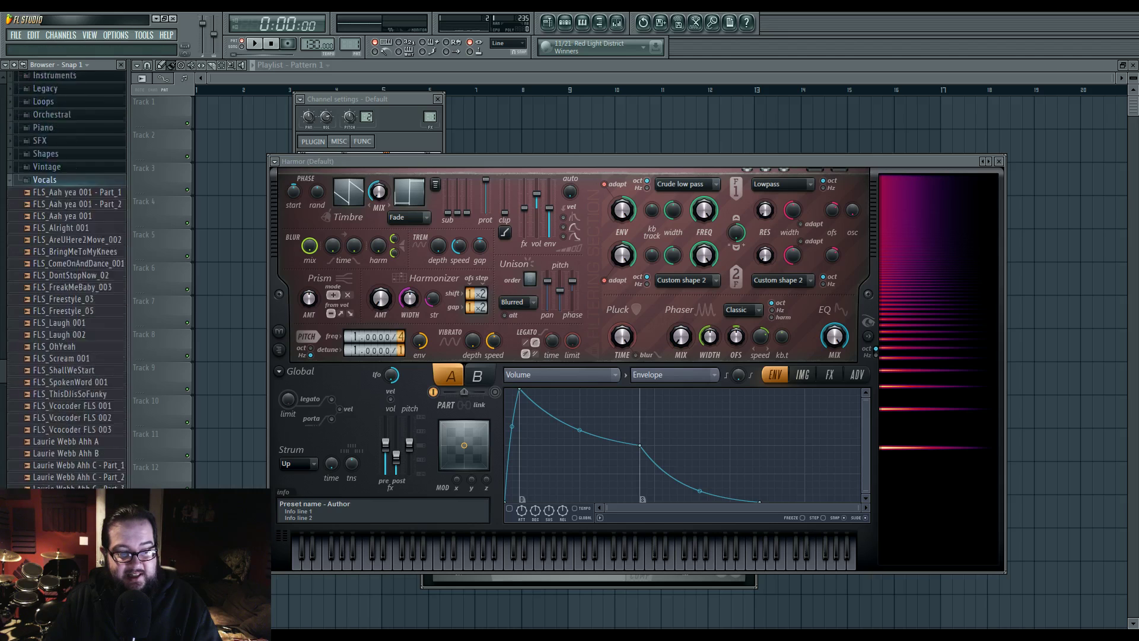
pyautogui.scroll(1, 95, 205)
pyautogui.scroll(2, 95, 220)
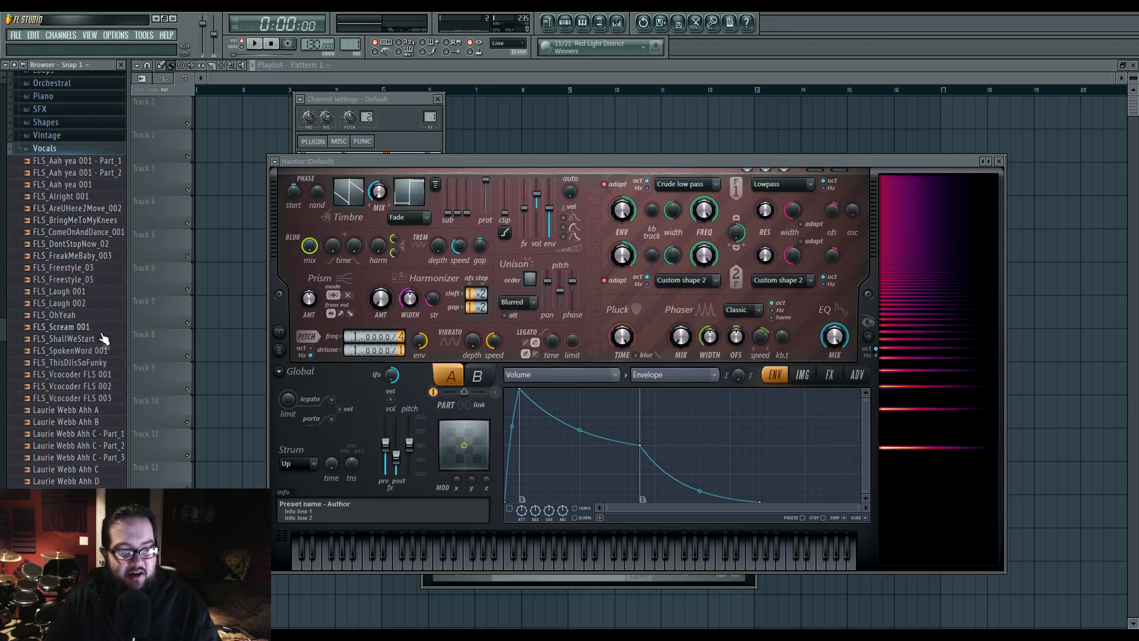
pyautogui.click(83, 529)
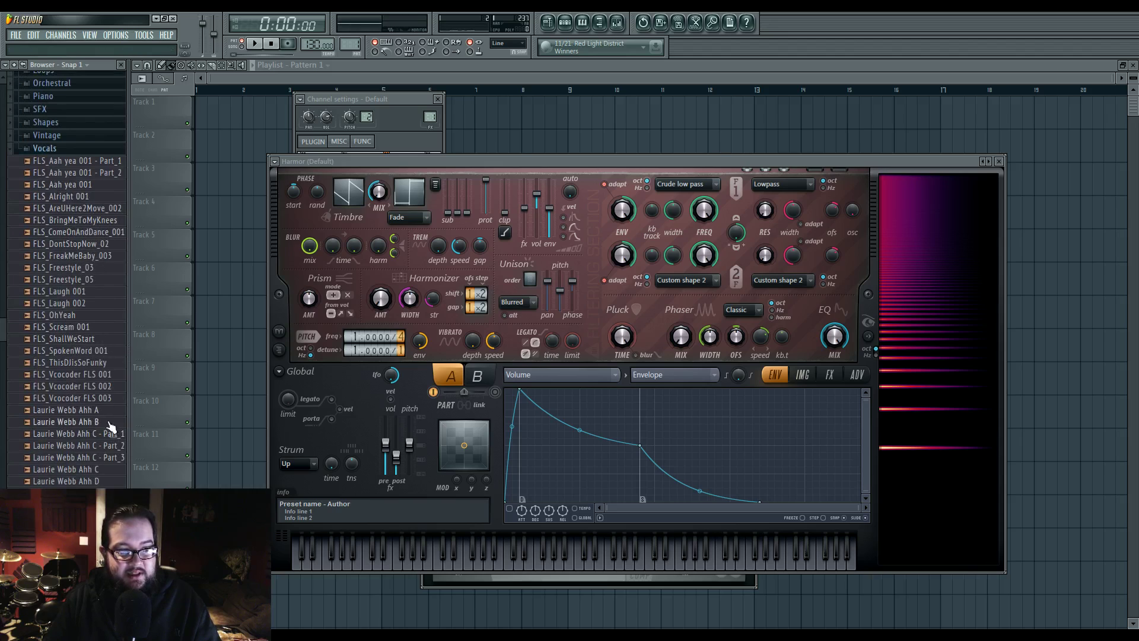
pyautogui.moveTo(78, 504); pyautogui.dragTo(351, 236)
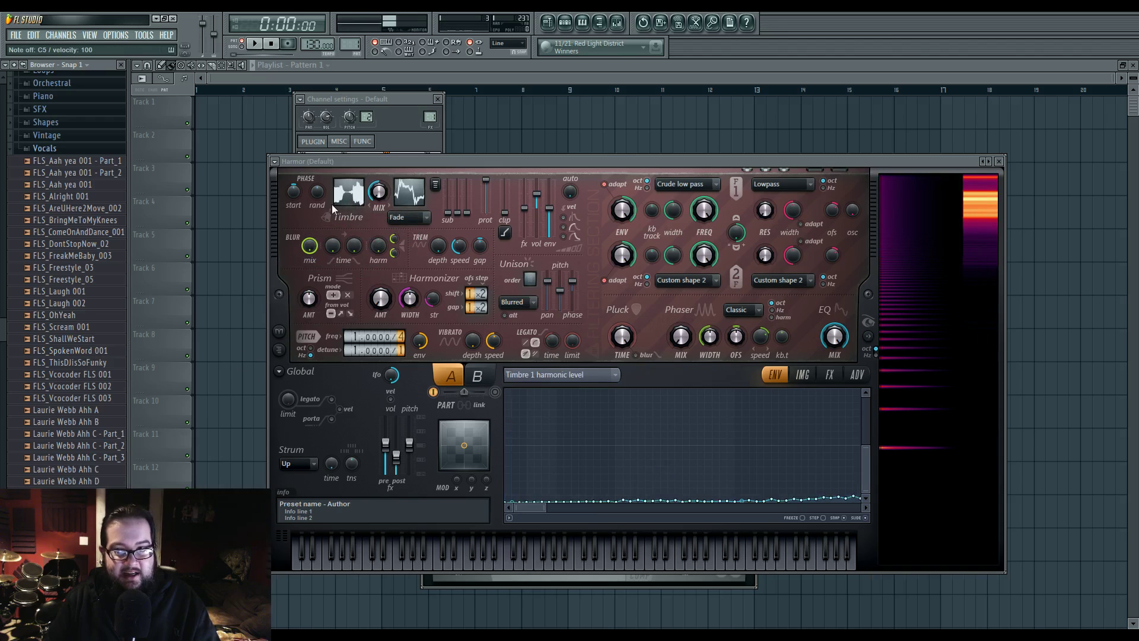
# - Set the pitch frequency divisor to 9 and audition the vocal timbre with several lower notes
pyautogui.moveTo(394, 336)
pyautogui.mouseDown()
pyautogui.moveTo(378, 343)
pyautogui.moveTo(378, 331)
pyautogui.mouseUp()
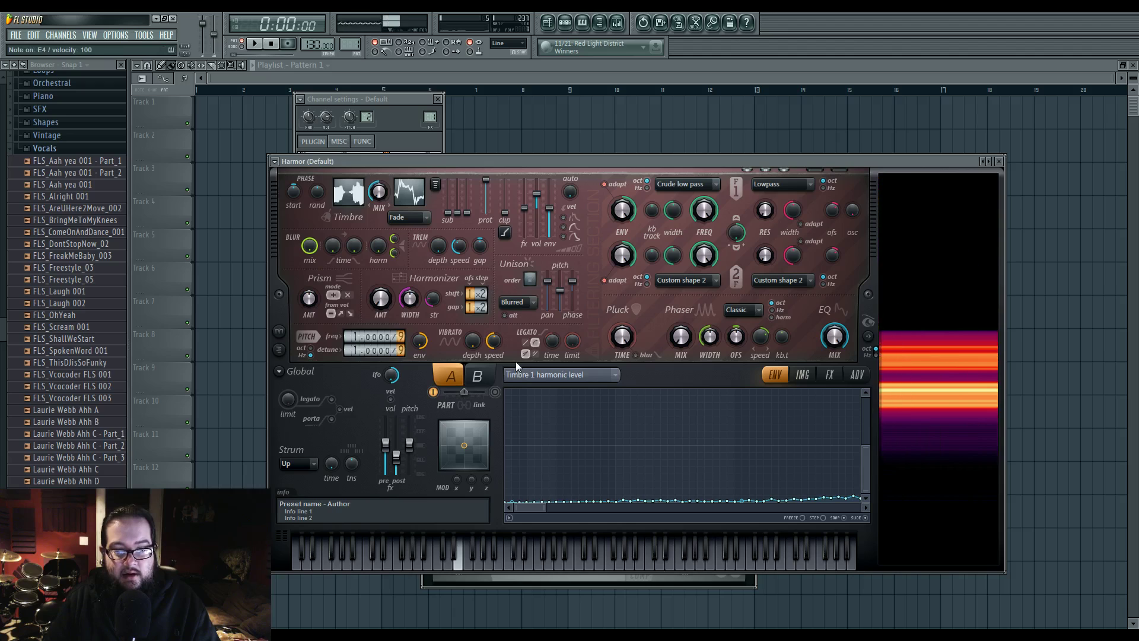
pyautogui.click(391, 564)
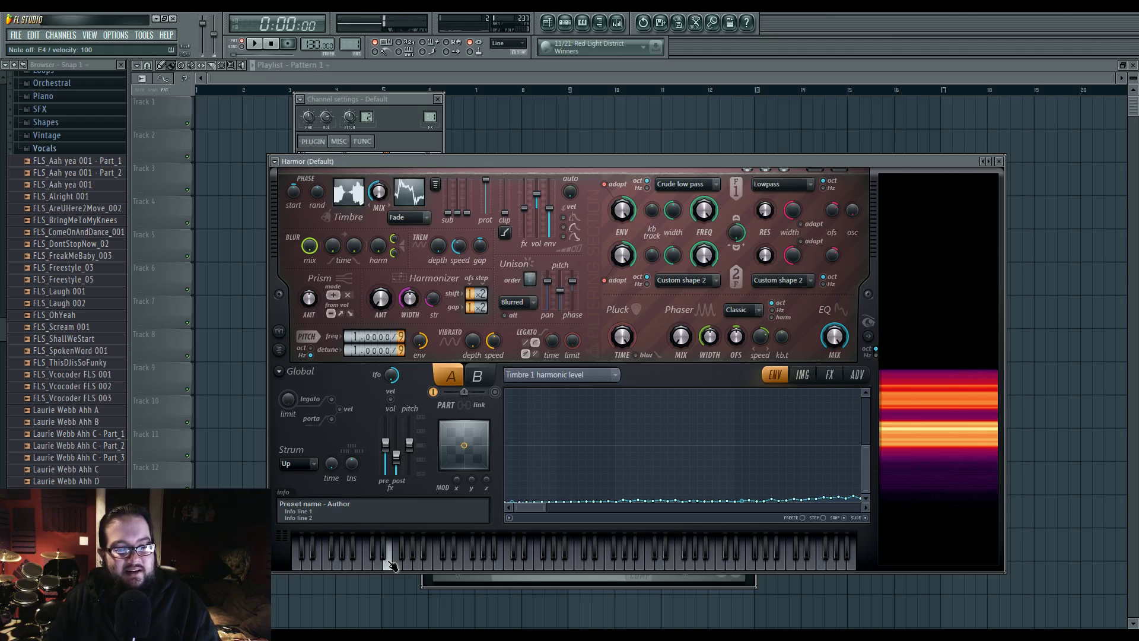
pyautogui.click(442, 563)
pyautogui.click(500, 564)
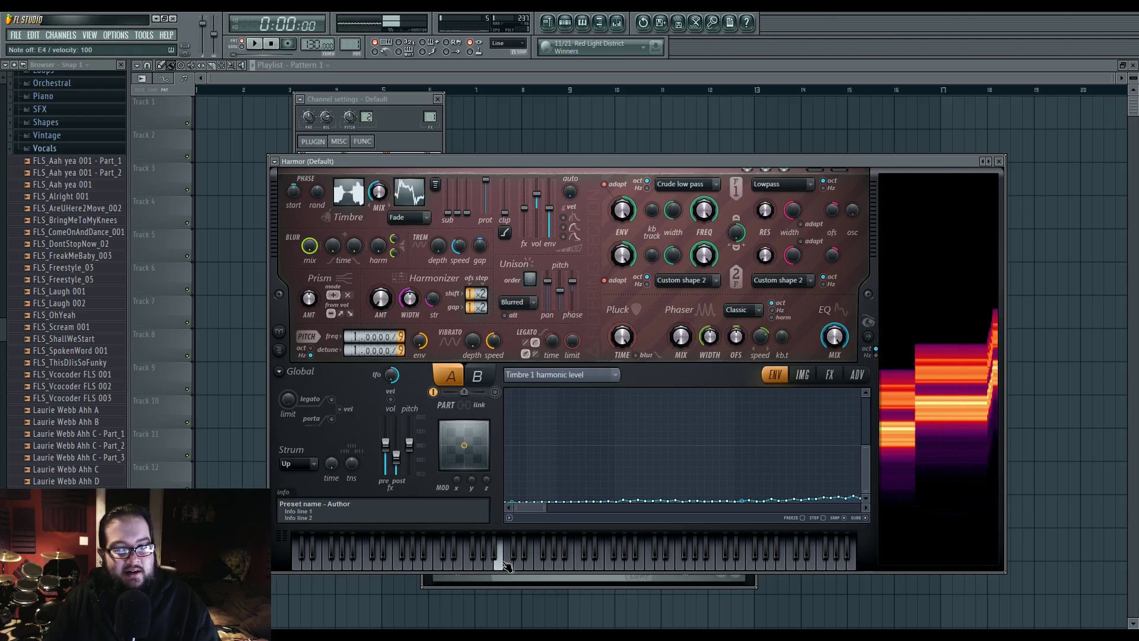
pyautogui.click(428, 563)
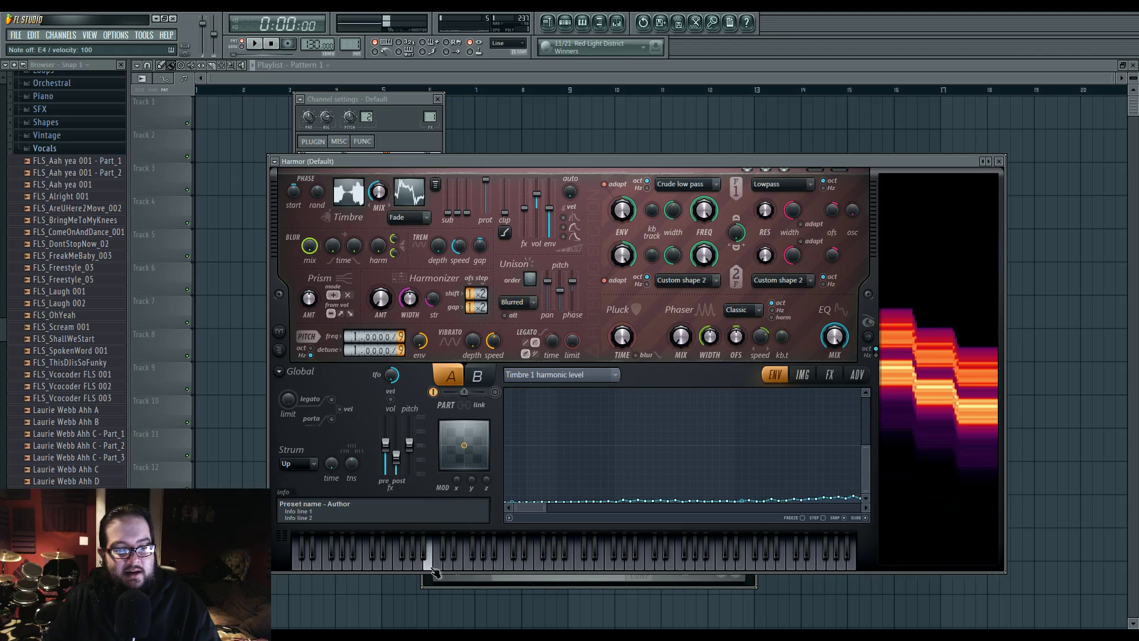
# - Display the Harmonic phase envelope for the vocal timbre across its full harmonic range
pyautogui.click(564, 375)
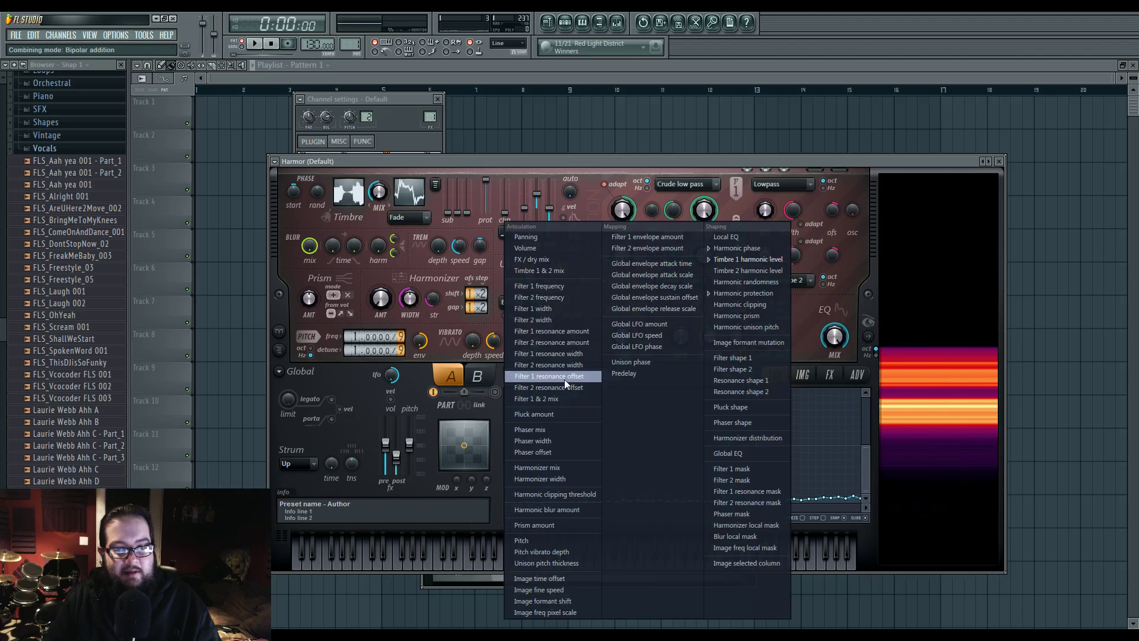
pyautogui.click(721, 248)
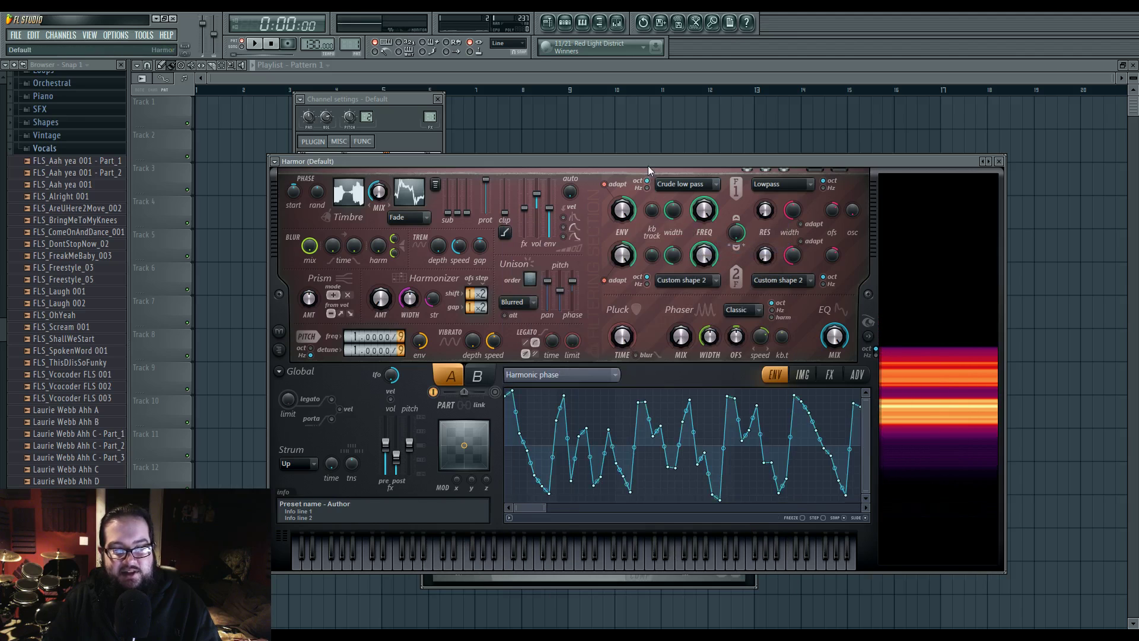
pyautogui.moveTo(546, 508); pyautogui.dragTo(866, 497)
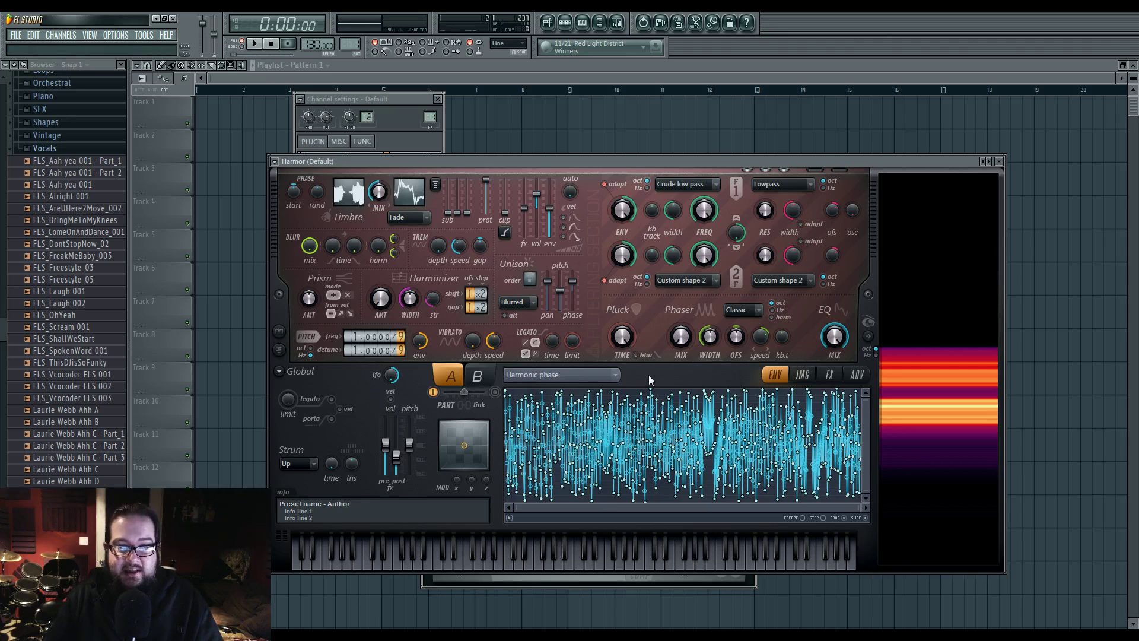
pyautogui.moveTo(861, 507)
pyautogui.mouseDown()
pyautogui.moveTo(569, 507)
pyautogui.moveTo(863, 507)
pyautogui.mouseUp()
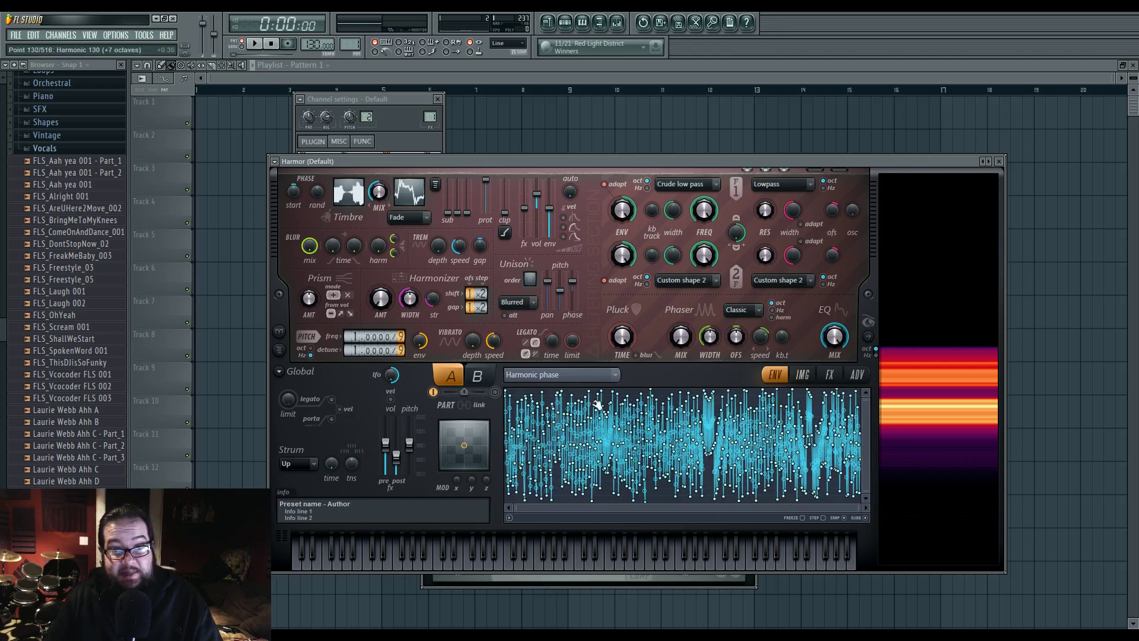
# - Display the Timbre 1 harmonic level across all harmonics and audition the vocal timbre with two notes
pyautogui.click(361, 196)
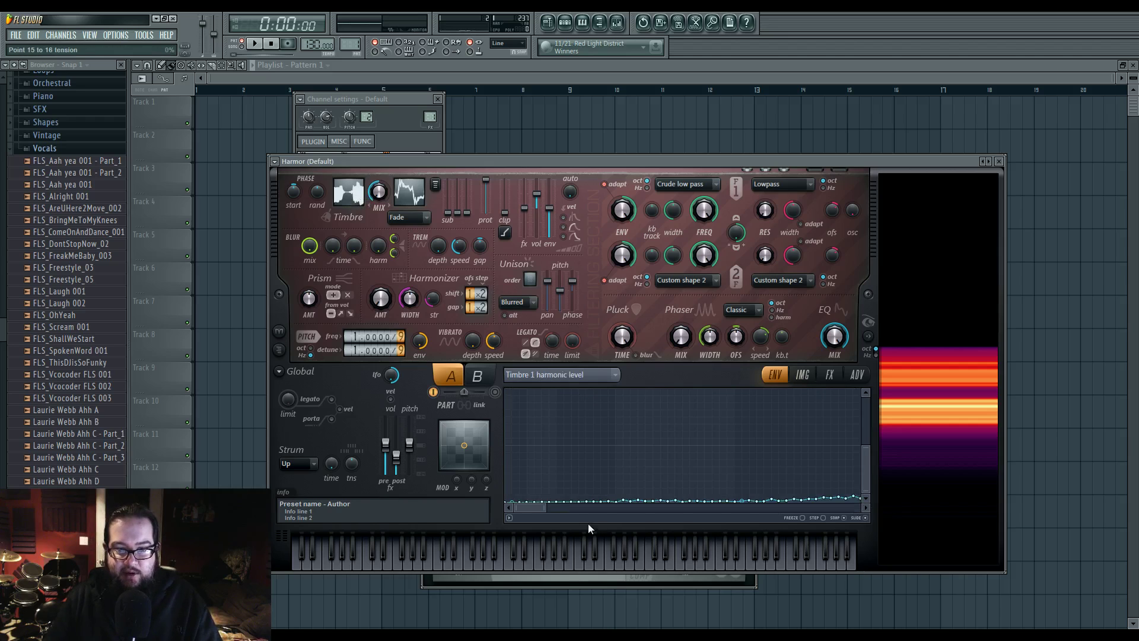
pyautogui.moveTo(545, 507); pyautogui.dragTo(866, 509)
pyautogui.moveTo(867, 446); pyautogui.dragTo(870, 357)
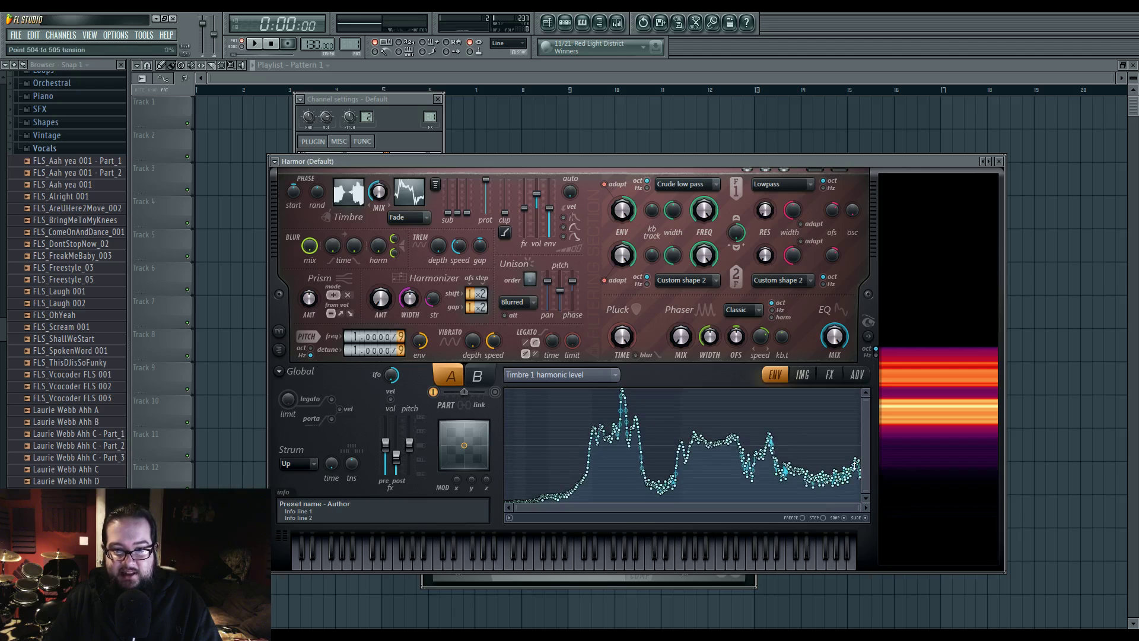
pyautogui.click(490, 567)
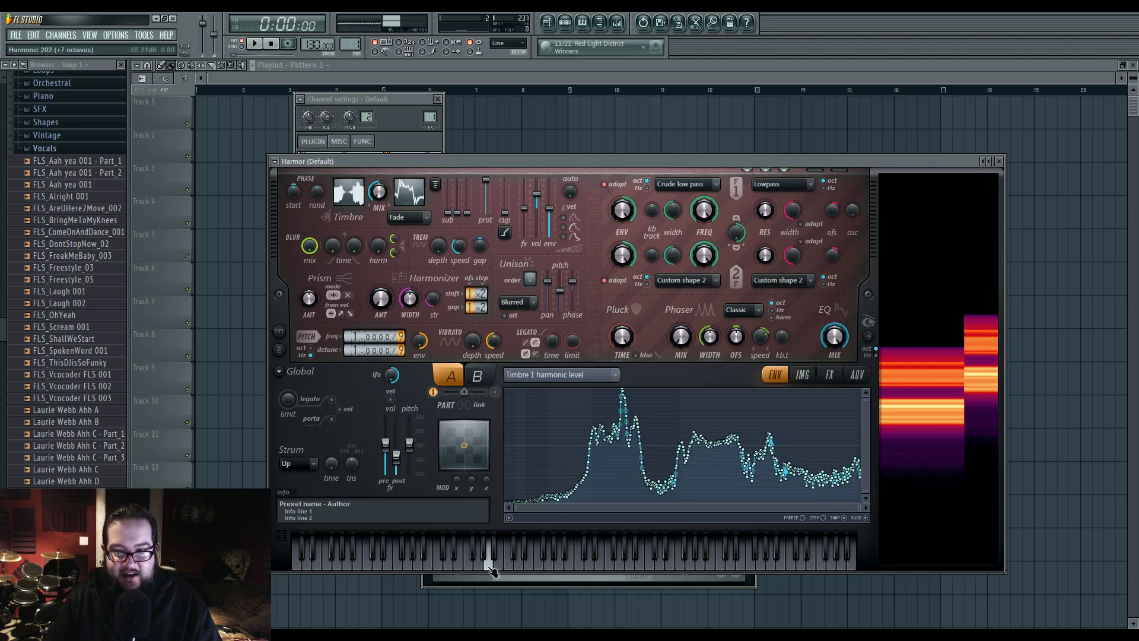
pyautogui.click(409, 566)
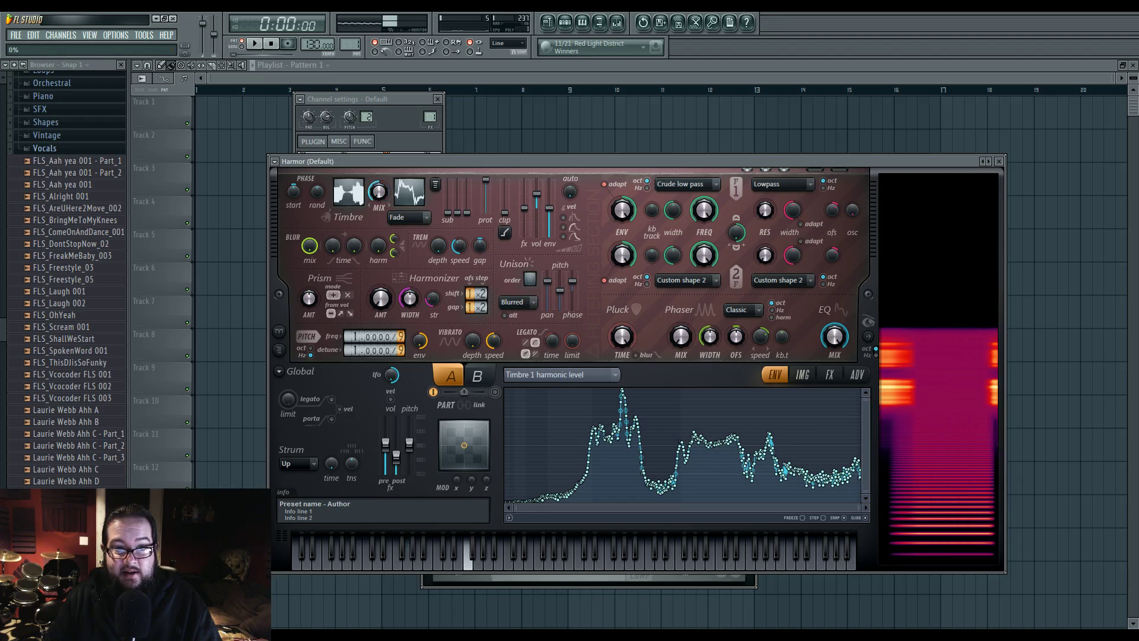
# - Reload Harmor's Default preset and audition it with two higher notes
pyautogui.click(275, 161)
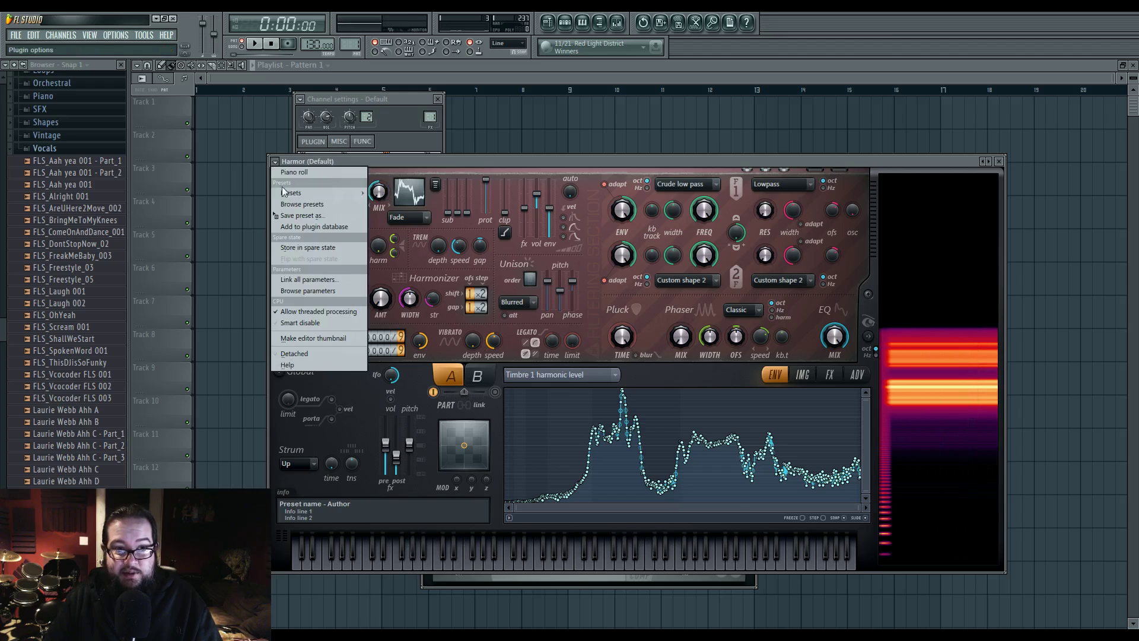
pyautogui.moveTo(283, 185)
pyautogui.click(532, 120)
pyautogui.moveTo(399, 433); pyautogui.dragTo(398, 444)
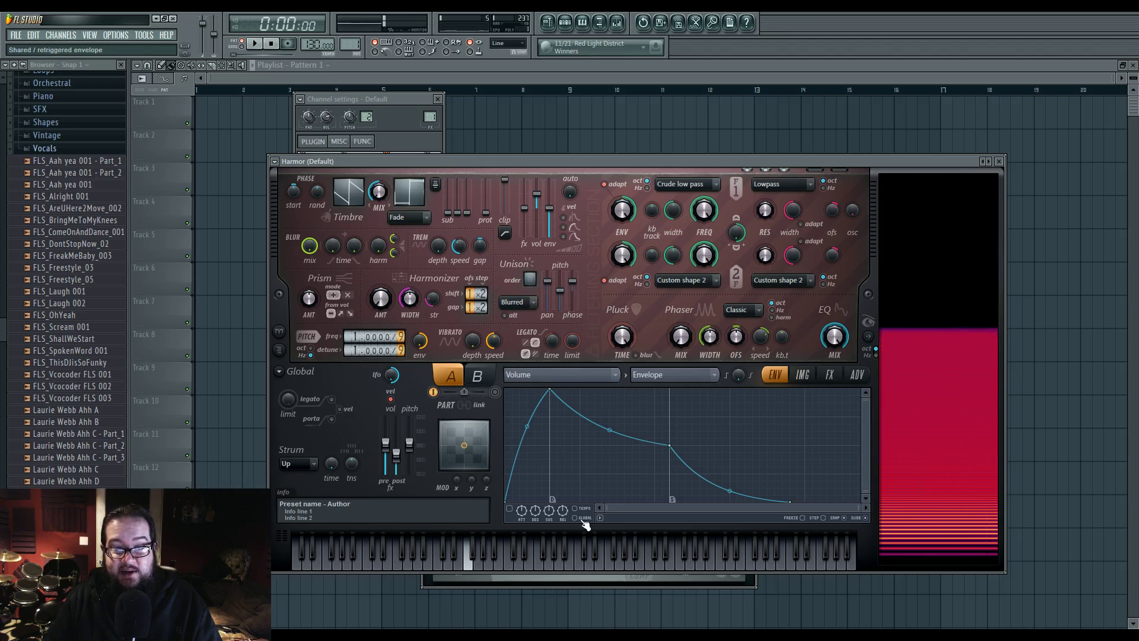
pyautogui.click(614, 567)
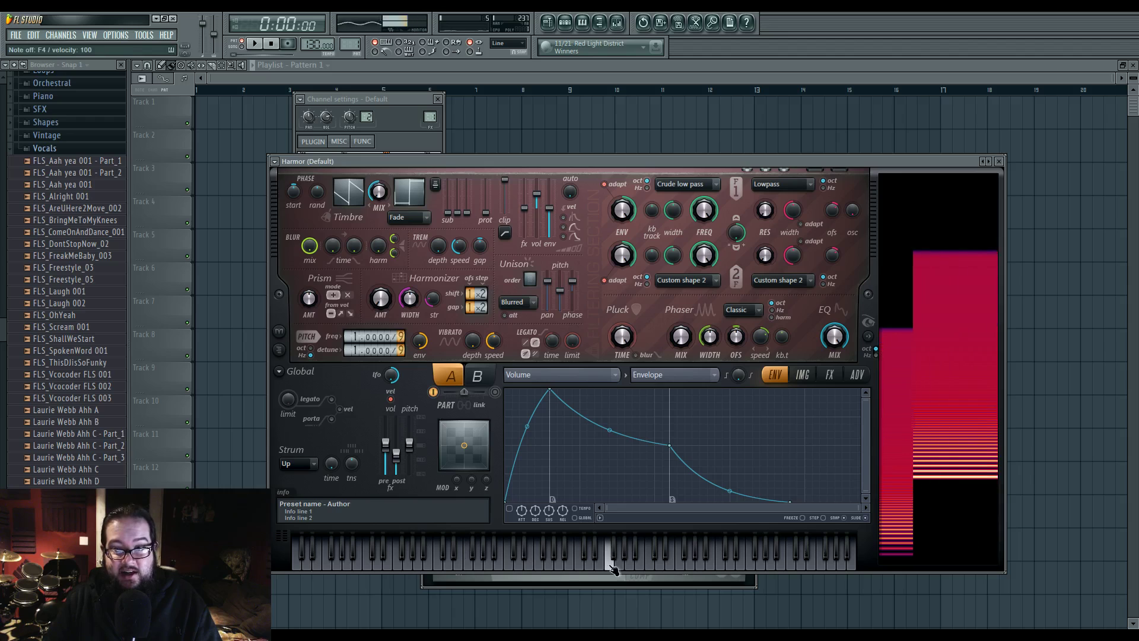
pyautogui.click(691, 564)
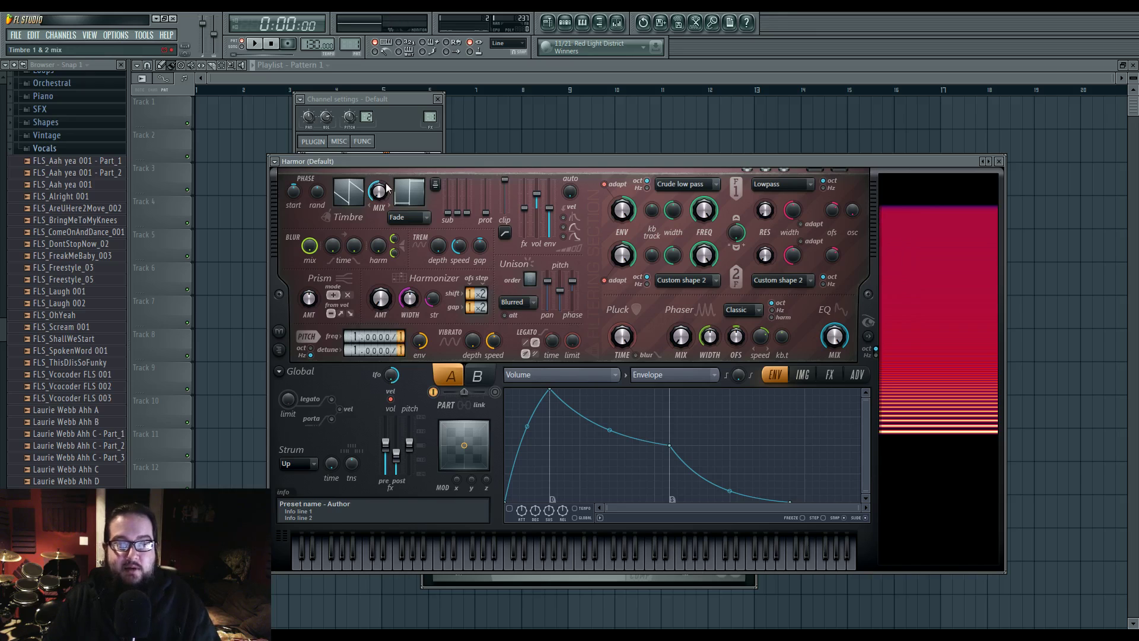
# - Display the Timbre 2 harmonic level across all harmonics and try the timbre 1 and 2 mix
pyautogui.click(414, 199)
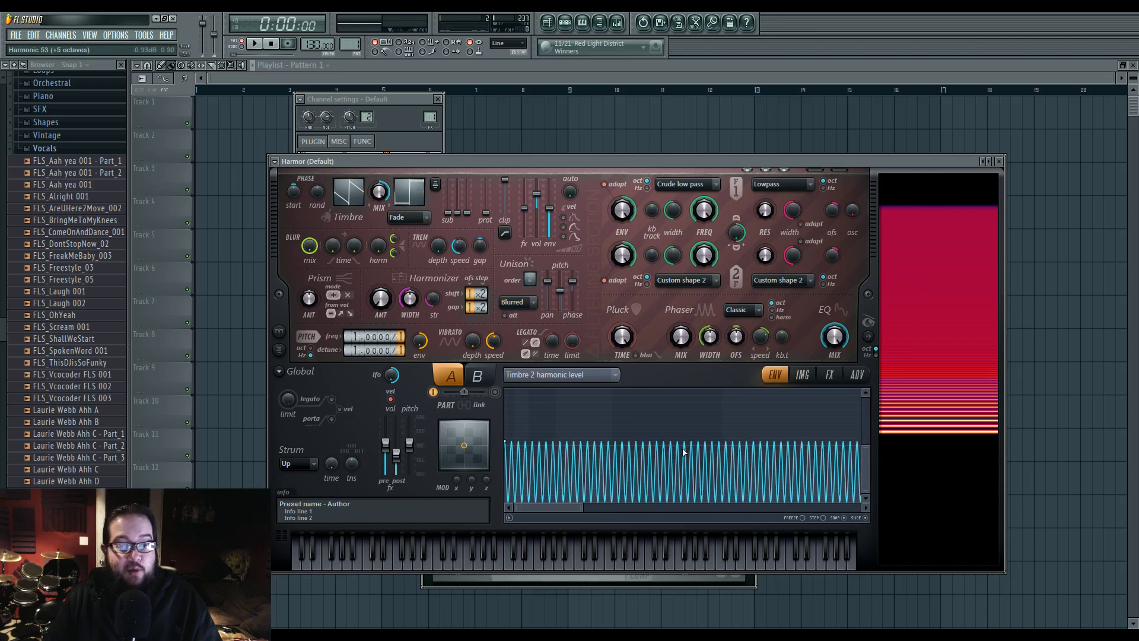
pyautogui.moveTo(583, 508); pyautogui.dragTo(835, 500)
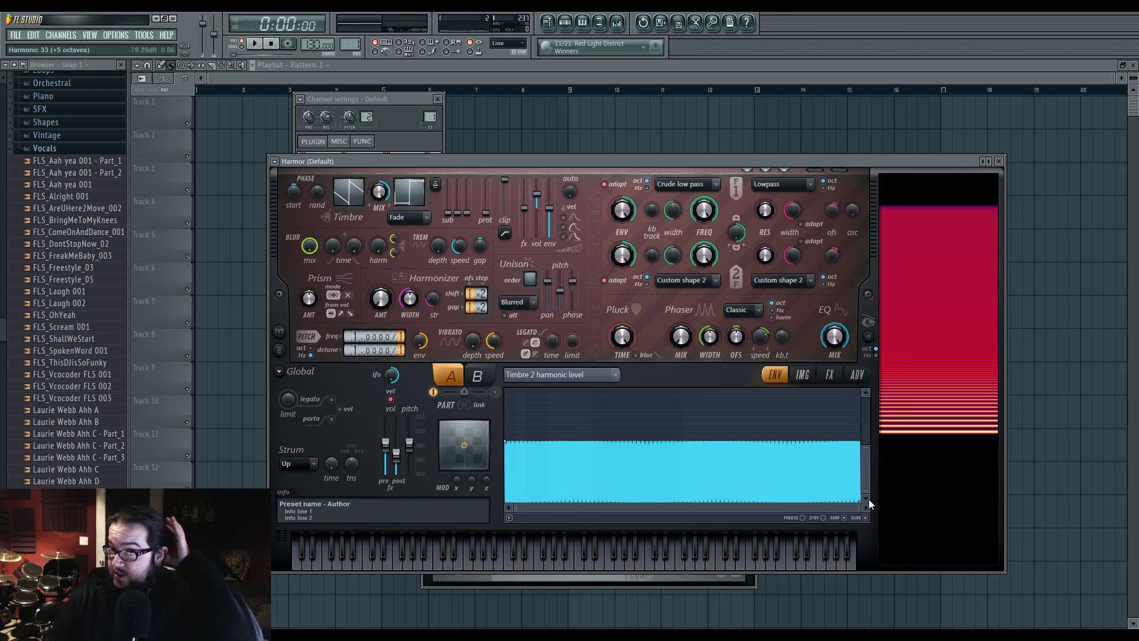
pyautogui.moveTo(859, 508); pyautogui.dragTo(931, 513)
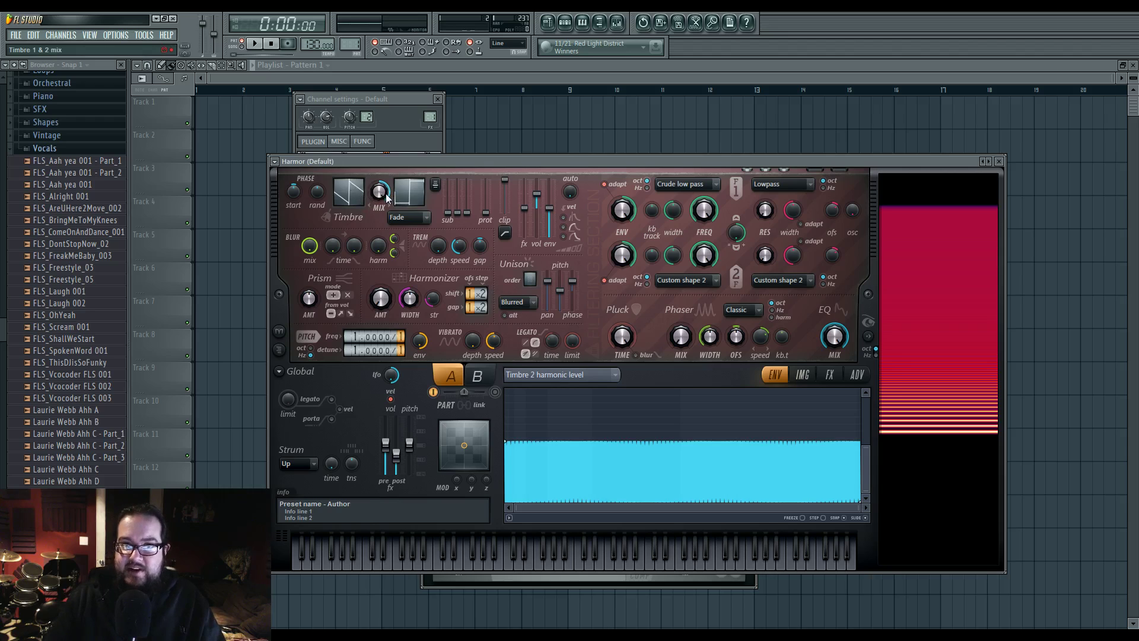
pyautogui.moveTo(385, 198); pyautogui.dragTo(381, 194)
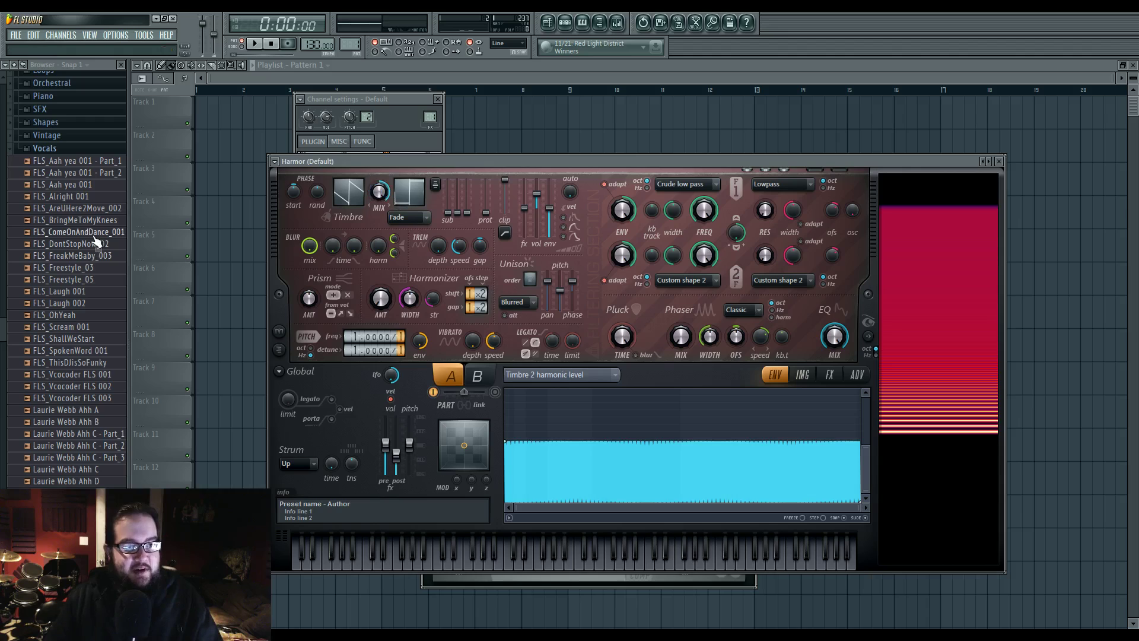
# - Load the FLS_ComeOnAndDance_001 vocal sample as timbre 1 and display the Timbre 2 harmonic level
pyautogui.moveTo(92, 237); pyautogui.dragTo(349, 192)
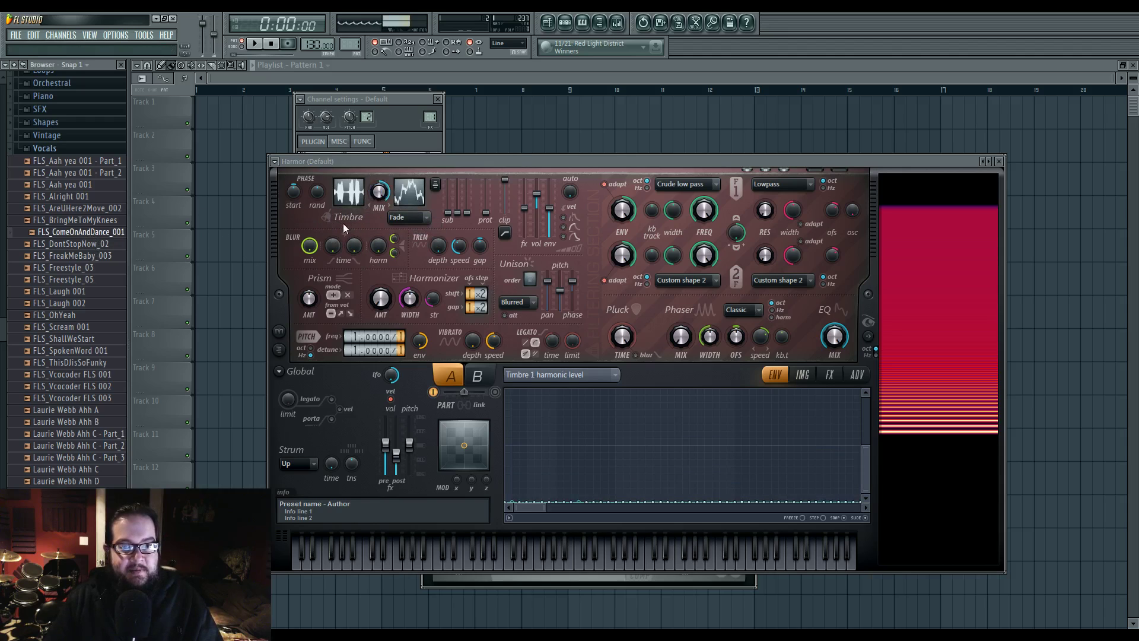
pyautogui.click(385, 195)
pyautogui.click(409, 192)
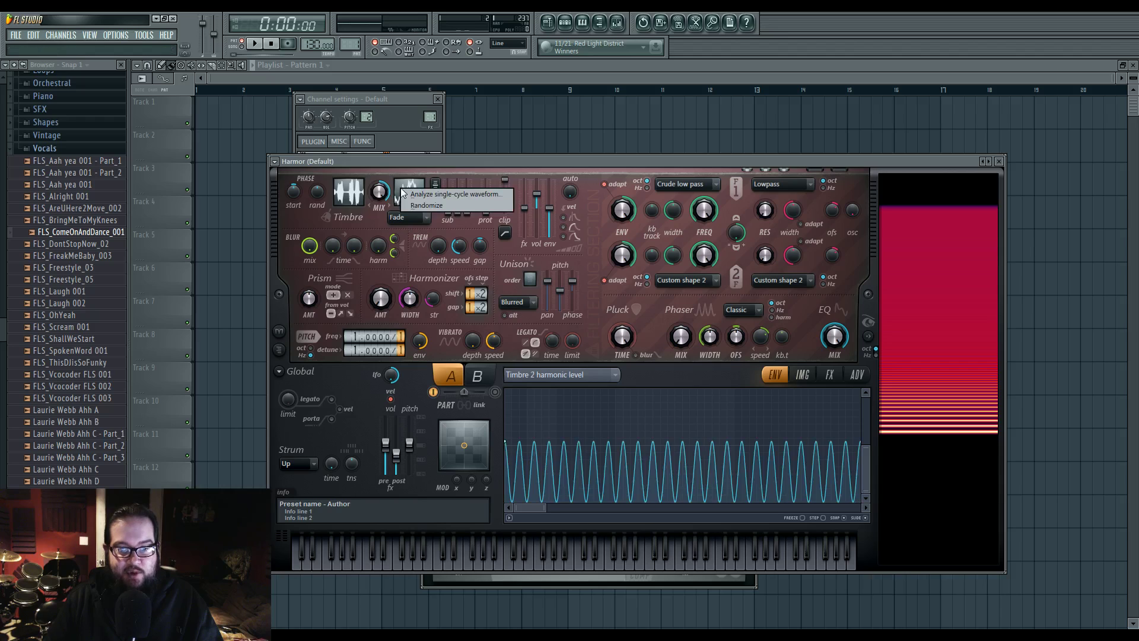
# - Zoom in on the lowest harmonics of the Timbre 2 level and turn the timbre mix toward timbre 1
pyautogui.moveTo(541, 508); pyautogui.dragTo(504, 505)
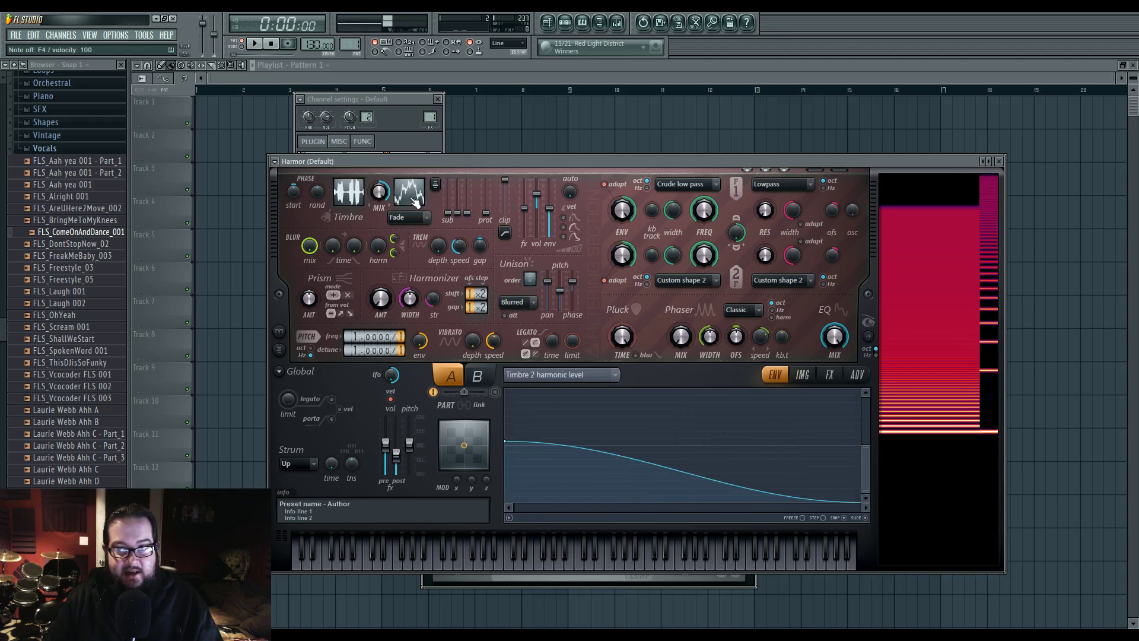
pyautogui.moveTo(382, 193); pyautogui.dragTo(381, 270)
pyautogui.click(304, 560)
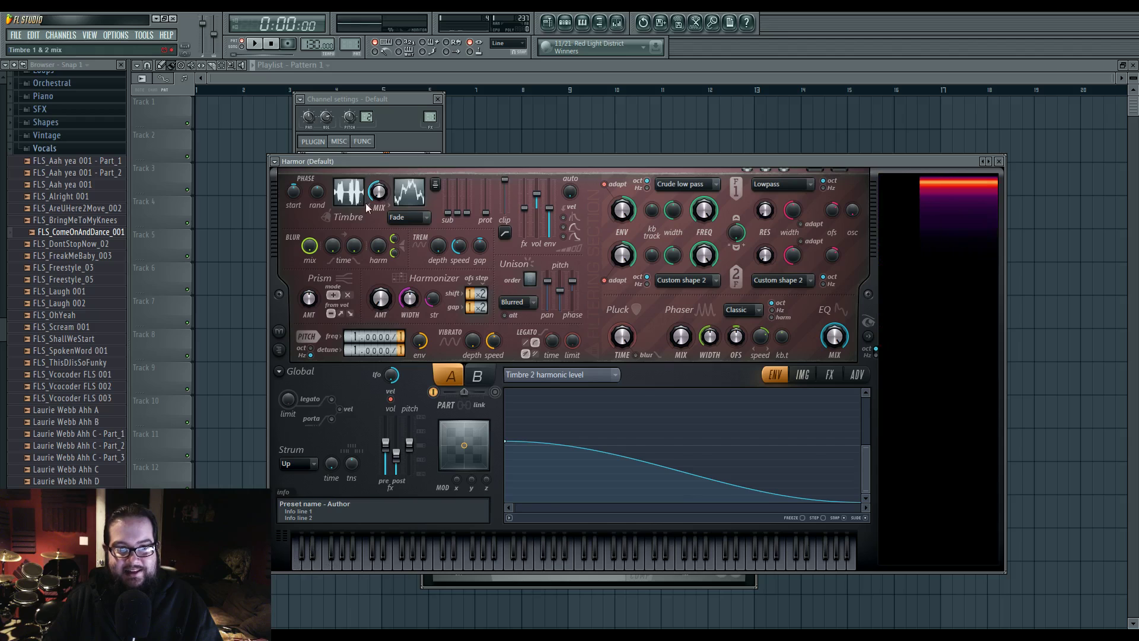
# - Load the SHP_BungList_6 shape from the Misc folder of the Shapes pack as timbre 1 and try the timbre mix
pyautogui.click(86, 160)
pyautogui.scroll(10, 86, 157)
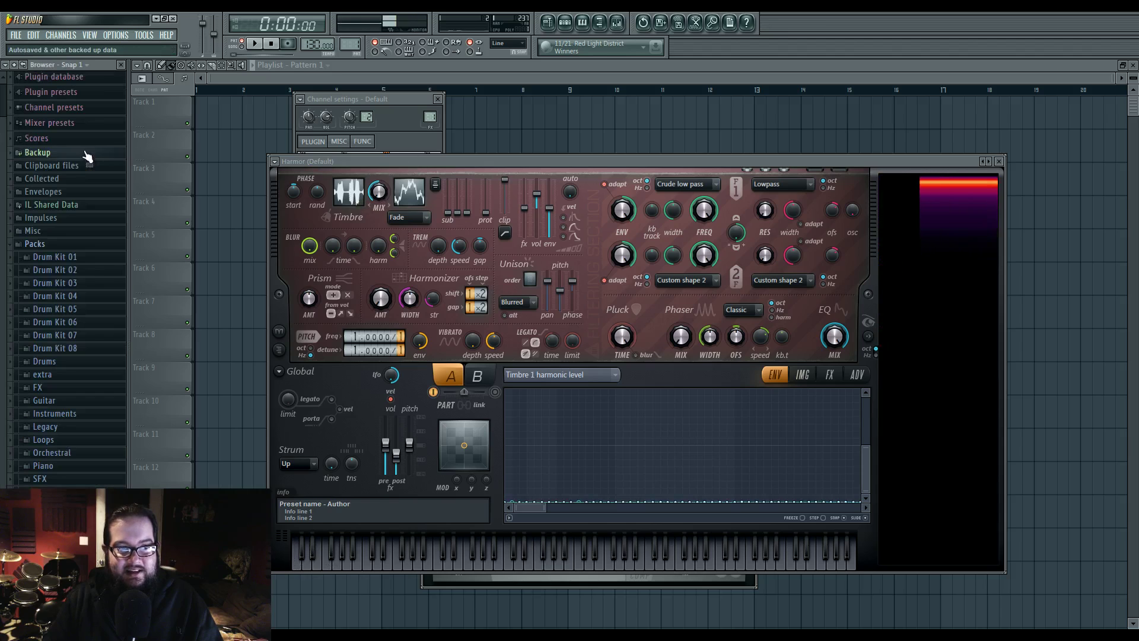
pyautogui.scroll(-7, 89, 267)
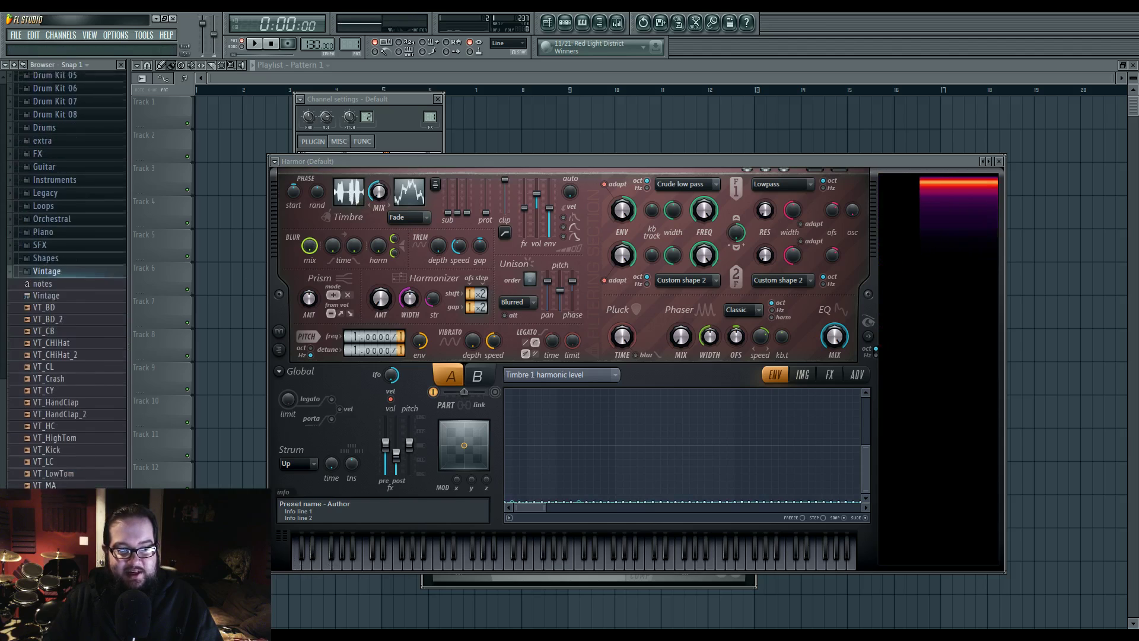
pyautogui.click(89, 231)
pyautogui.click(98, 258)
pyautogui.click(94, 269)
pyautogui.moveTo(94, 281); pyautogui.dragTo(352, 229)
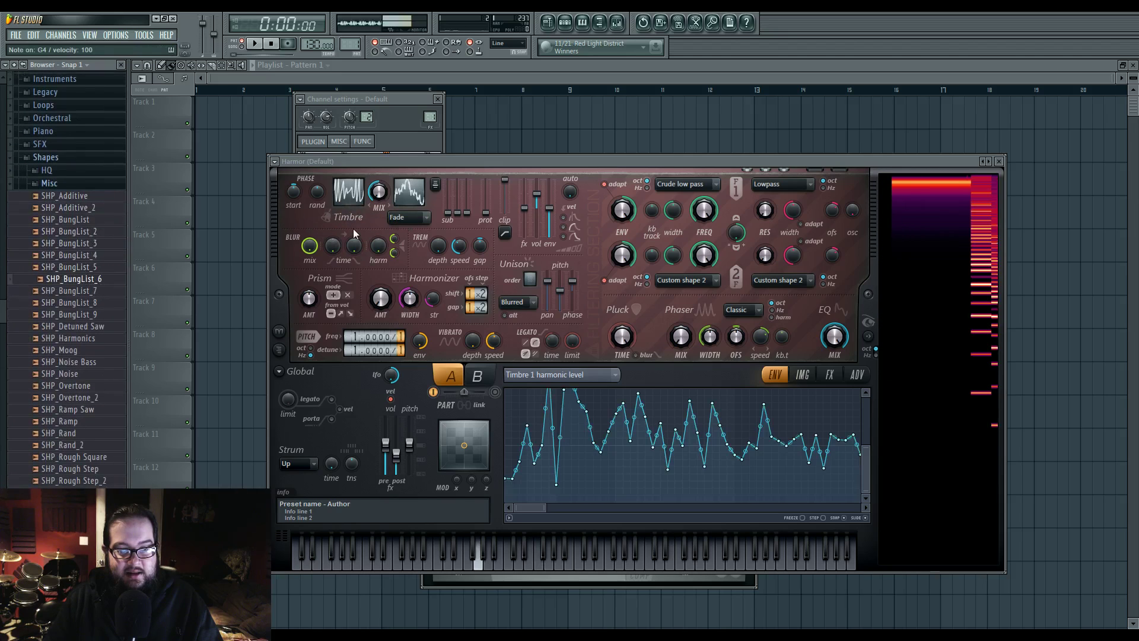
pyautogui.moveTo(379, 191); pyautogui.dragTo(379, 119)
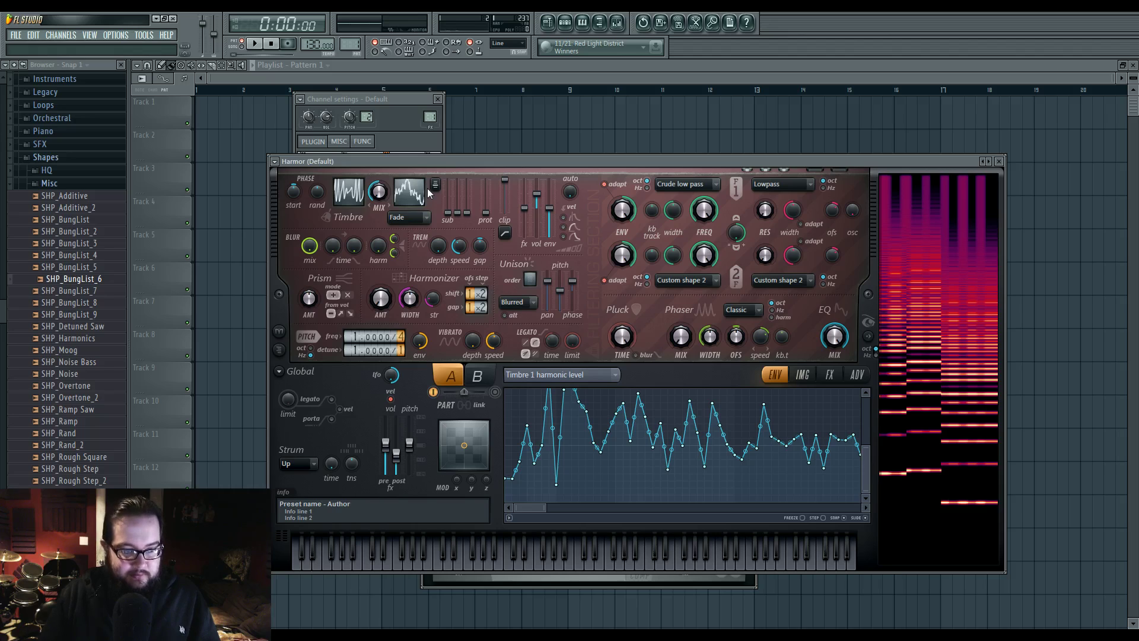
# - Preview several more Misc shapes, including shp_saw+sine, and load another one as timbre 1
pyautogui.click(107, 504)
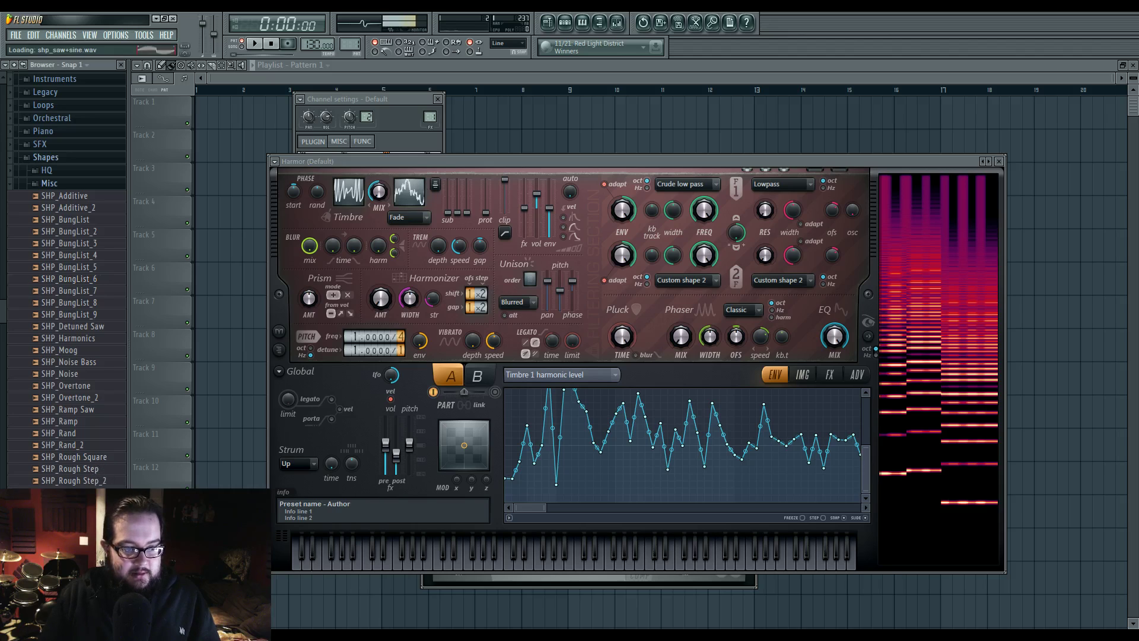
pyautogui.click(83, 528)
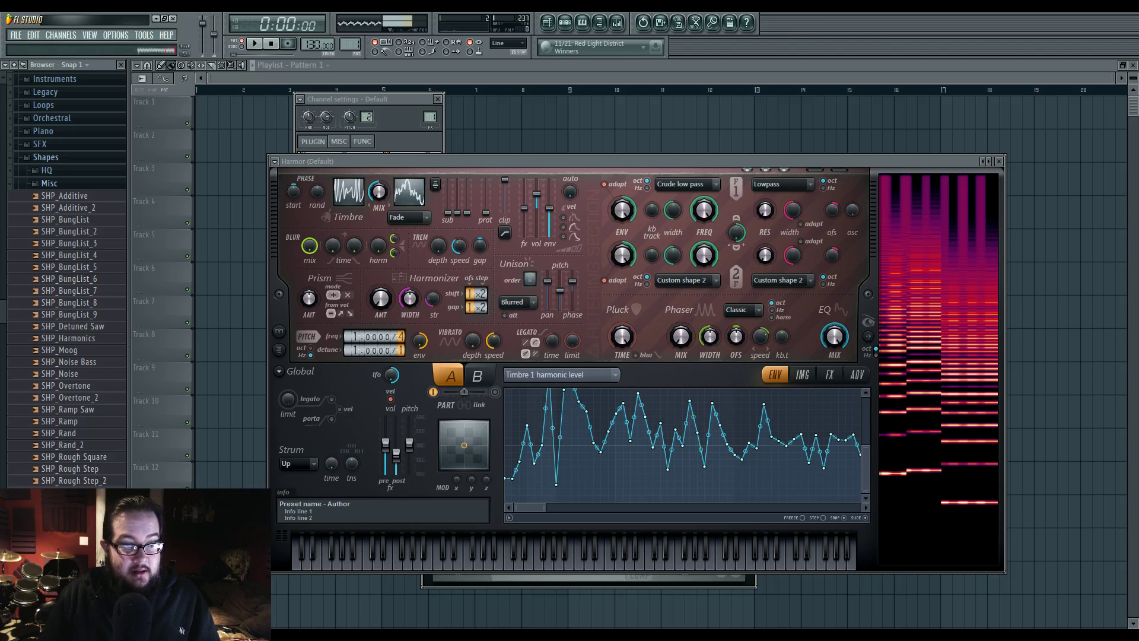
pyautogui.click(83, 540)
pyautogui.click(83, 552)
pyautogui.moveTo(83, 564); pyautogui.dragTo(376, 137)
# - Audition the new timbre 1 shape with a few notes, including E4 and D4
pyautogui.press('c')
pyautogui.press('x')
pyautogui.press('r')
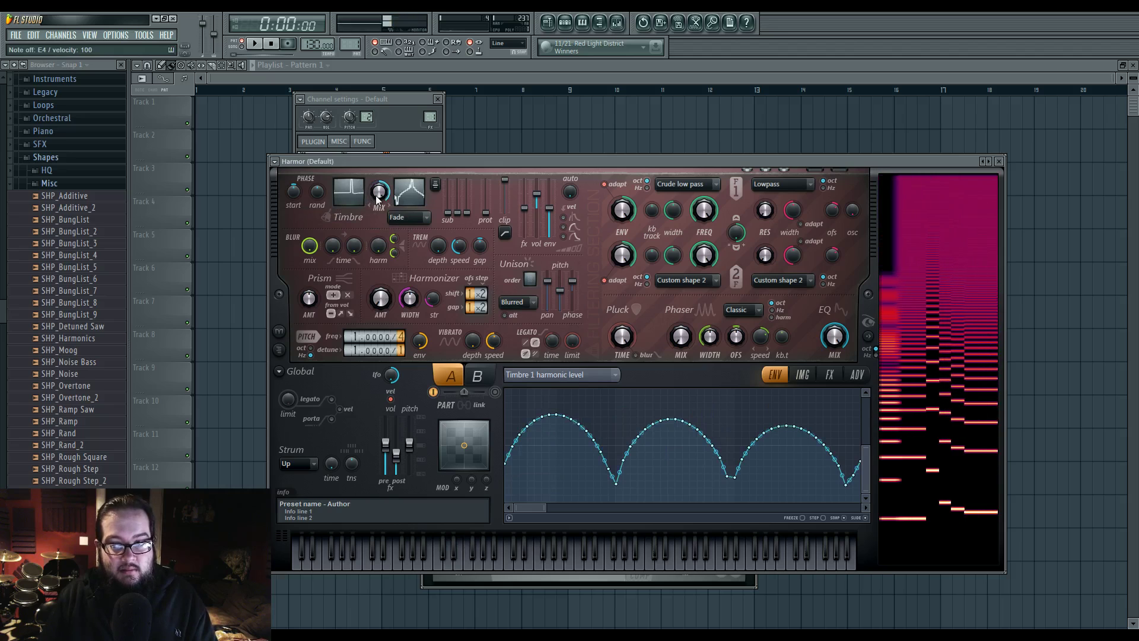
pyautogui.press('v')
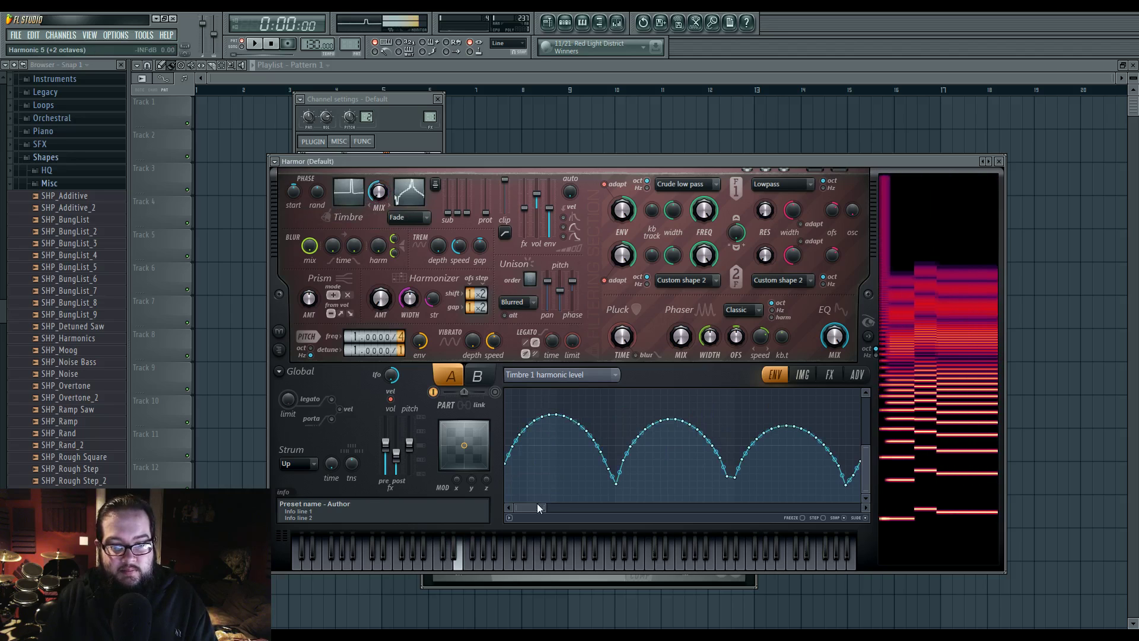
# - Show a wider range of the Timbre 1 harmonic level and audition it with a run of notes between C4 and A4
pyautogui.press('c')
pyautogui.moveTo(545, 507); pyautogui.dragTo(612, 505)
pyautogui.press('n')
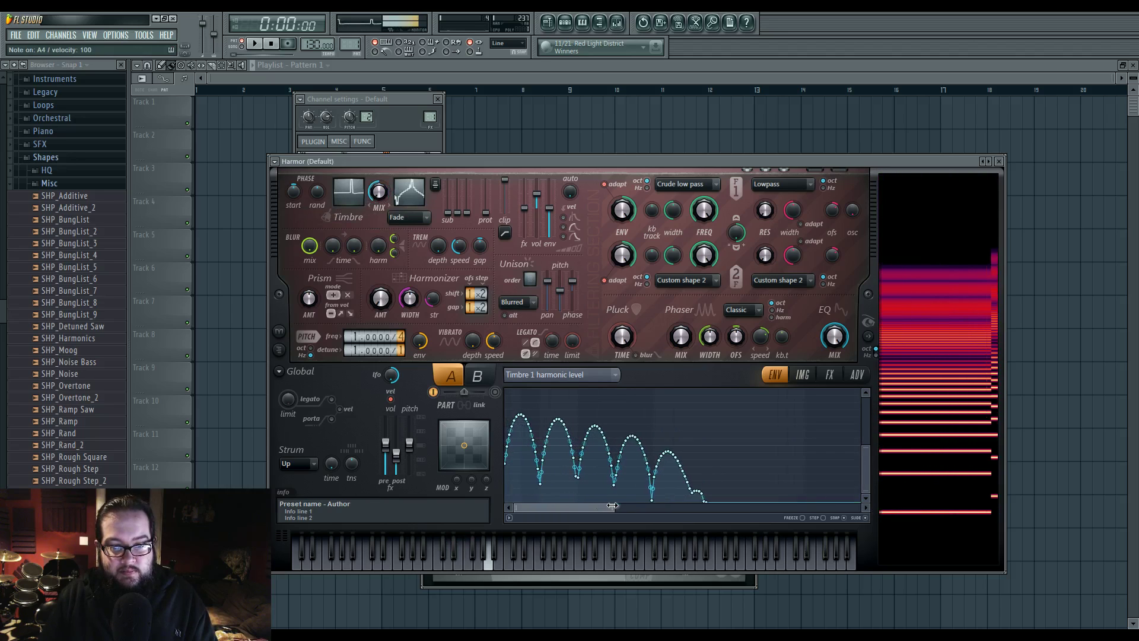
pyautogui.press('r')
pyautogui.press('b')
pyautogui.press('e')
pyautogui.press('v')
pyautogui.press('w')
pyautogui.press('c')
pyautogui.press('x')
pyautogui.press('z')
pyautogui.press('x')
pyautogui.press('c')
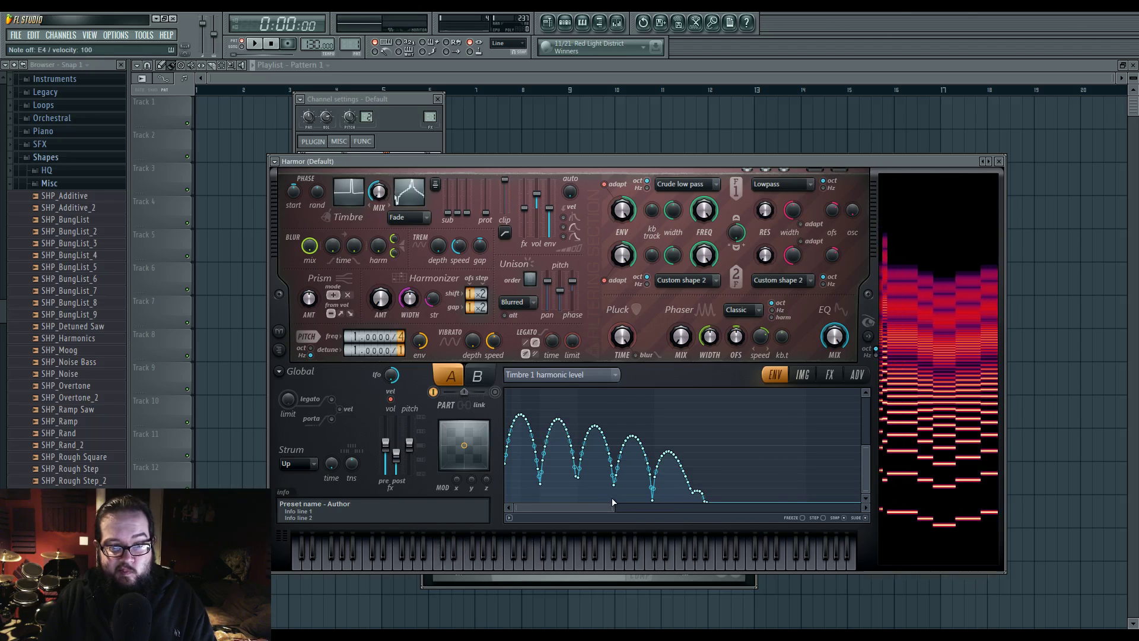